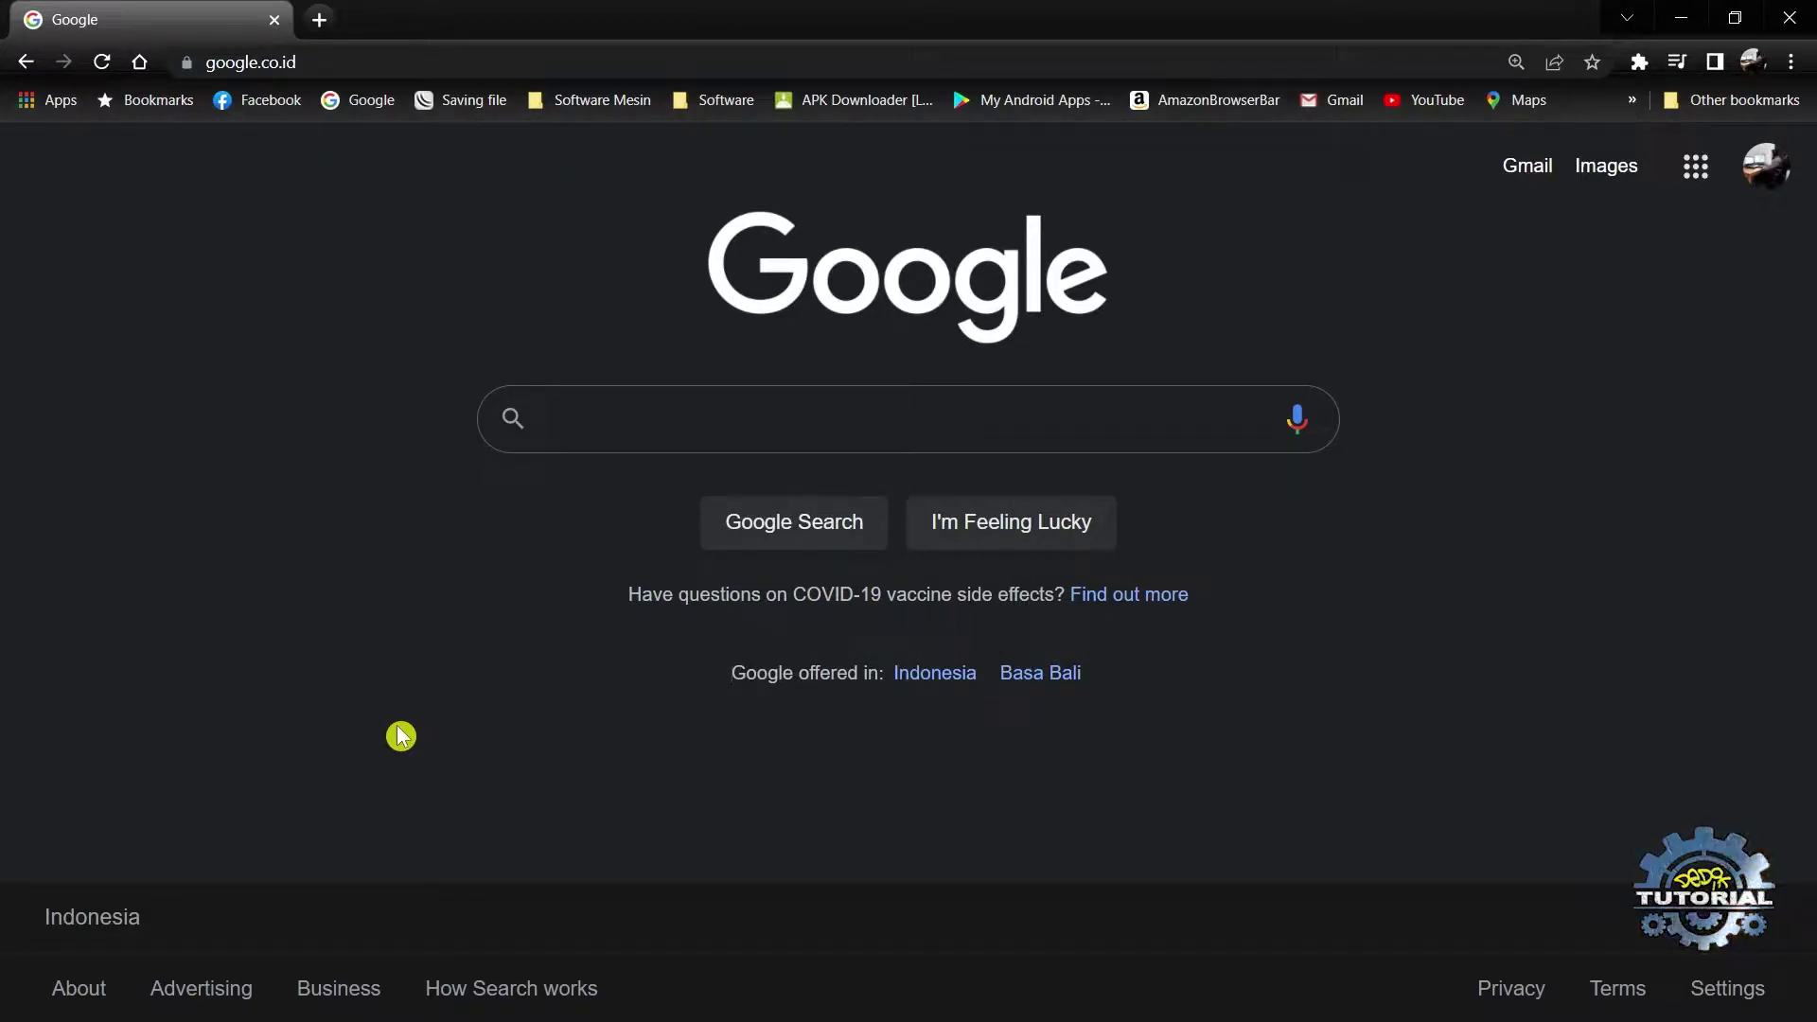
- Search Google for jonem and open the Journal of New Energies and Manufacturing website
{"action": "left_click", "coordinate": [588, 417]}
{"action": "left_click", "coordinate": [587, 481]}
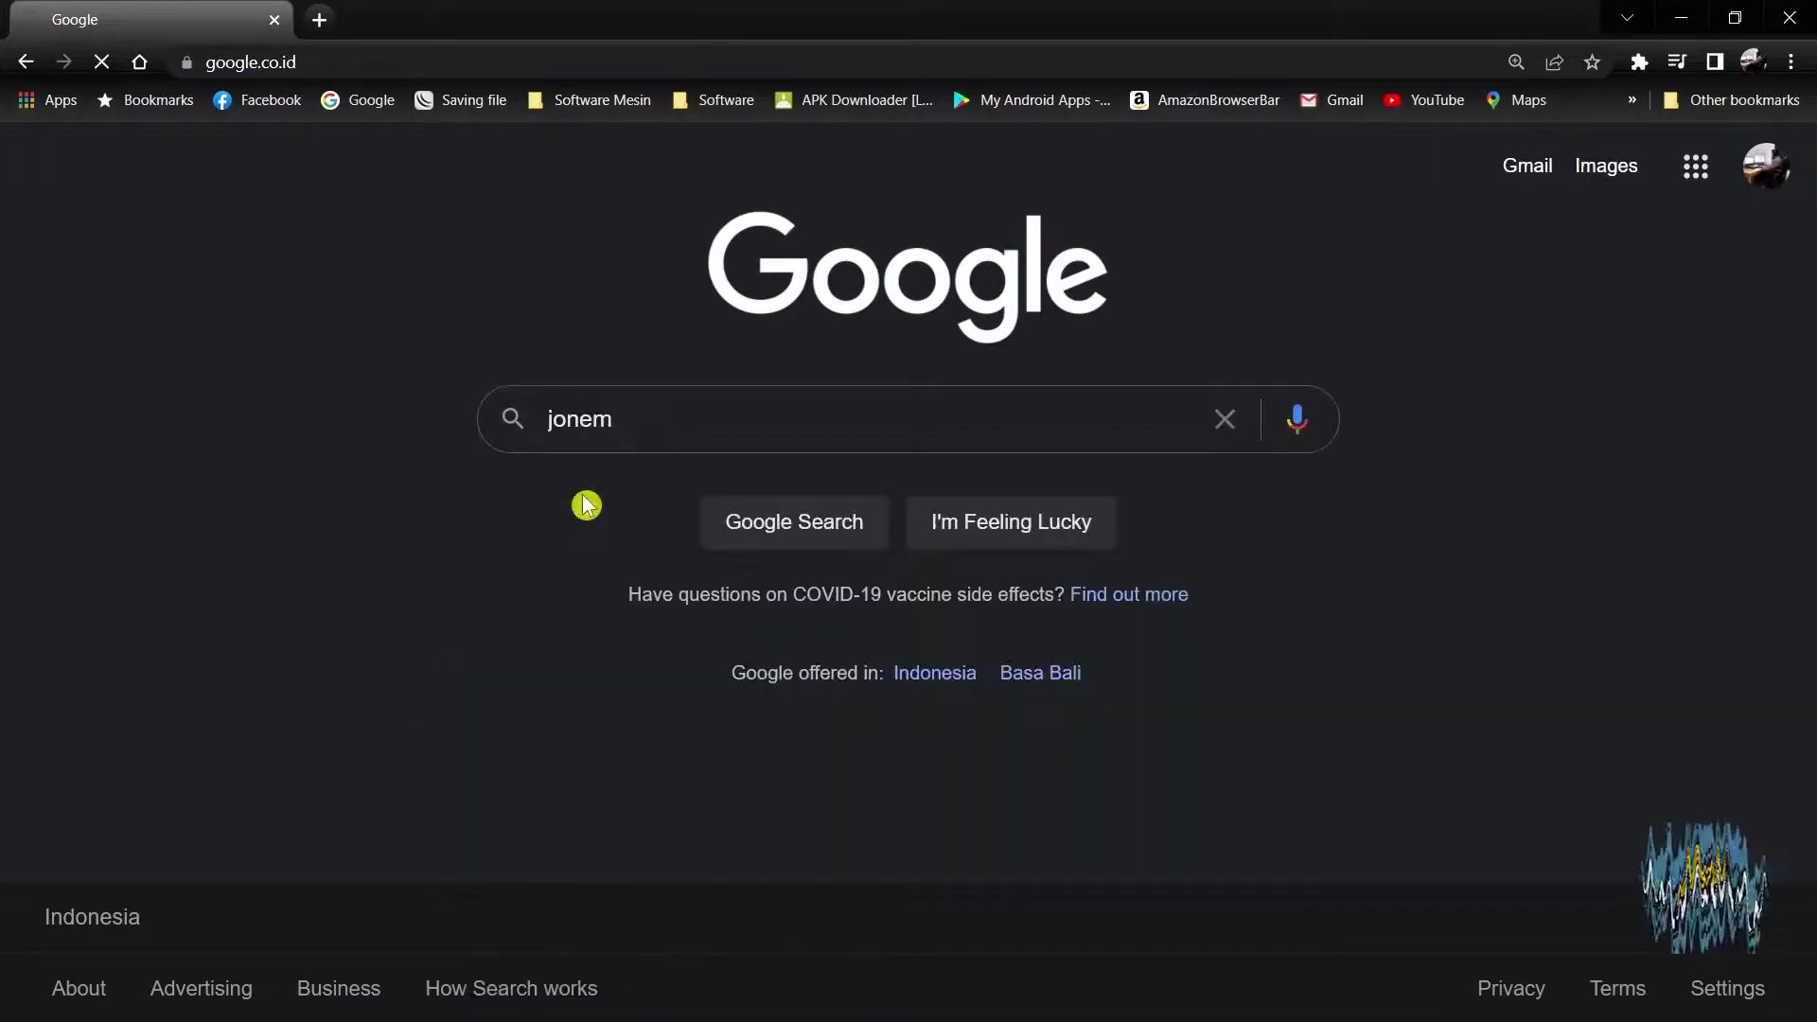
{"action": "left_click", "coordinate": [391, 499]}
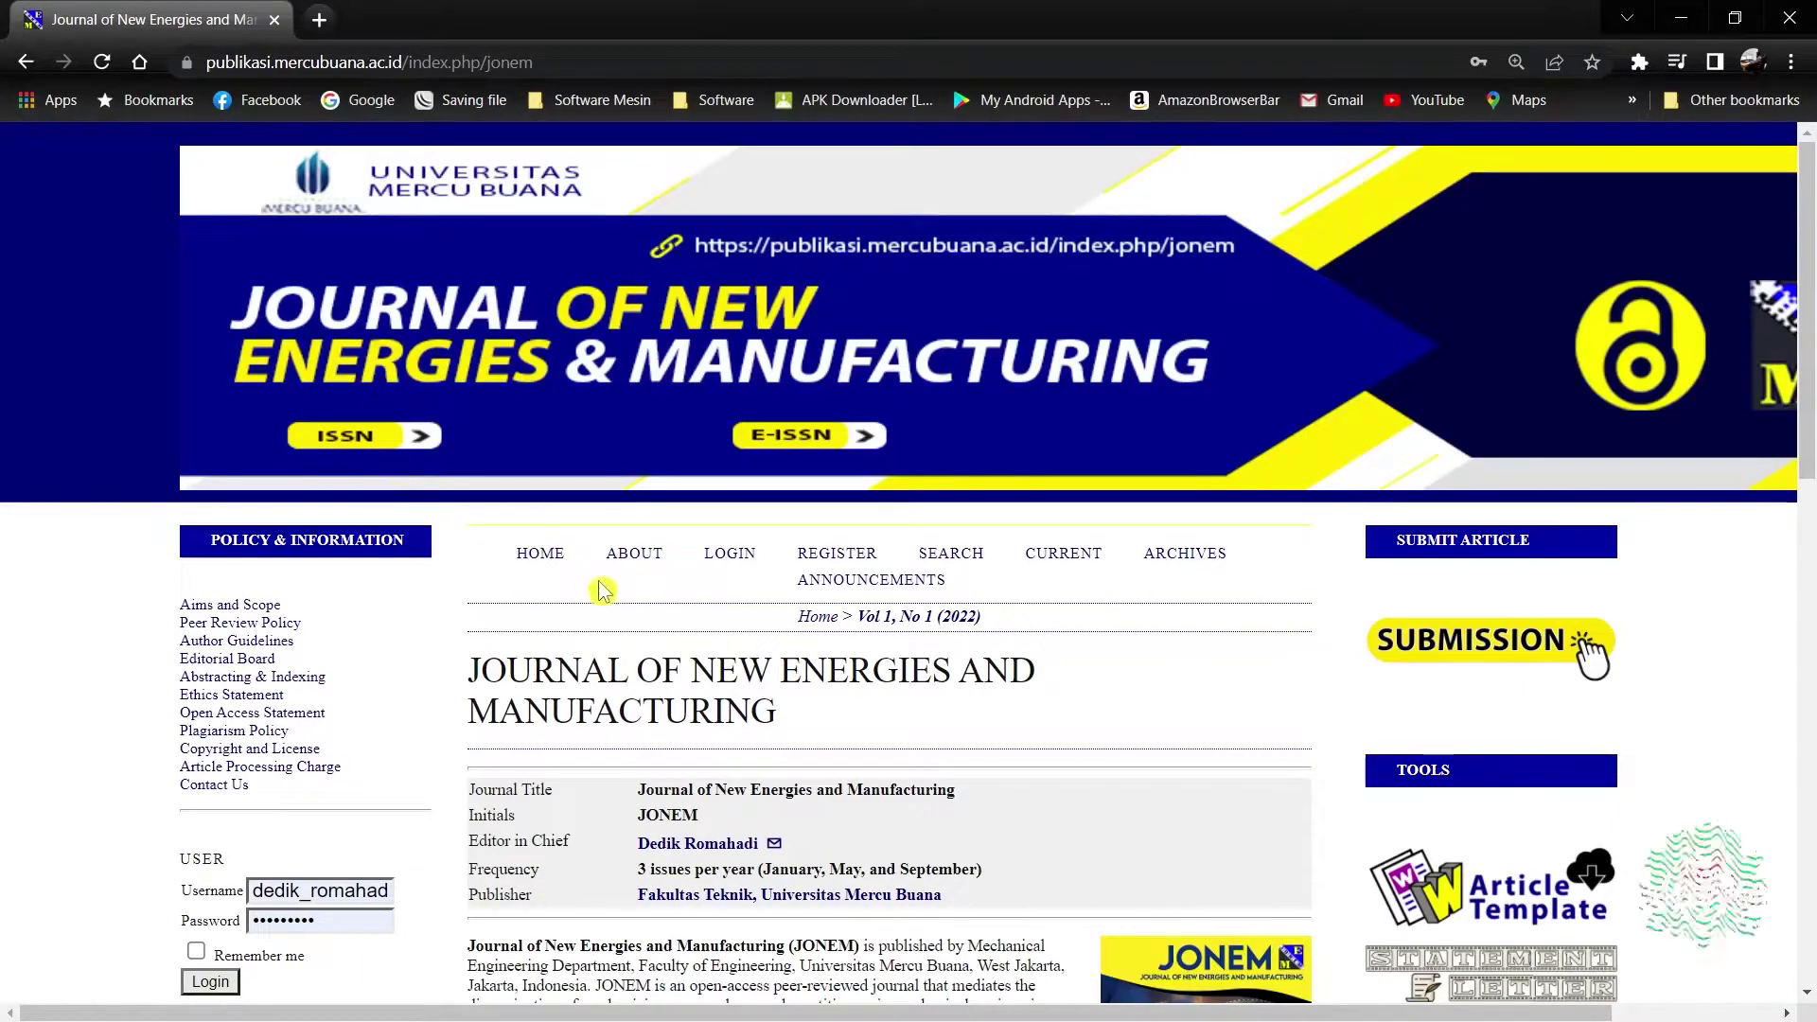
- Open the journal's login page and sign in with the saved editor account
{"action": "scroll", "coordinate": [549, 695], "scroll_direction": "down", "scroll_amount": 3}
{"action": "scroll", "coordinate": [538, 719], "scroll_direction": "up", "scroll_amount": 2}
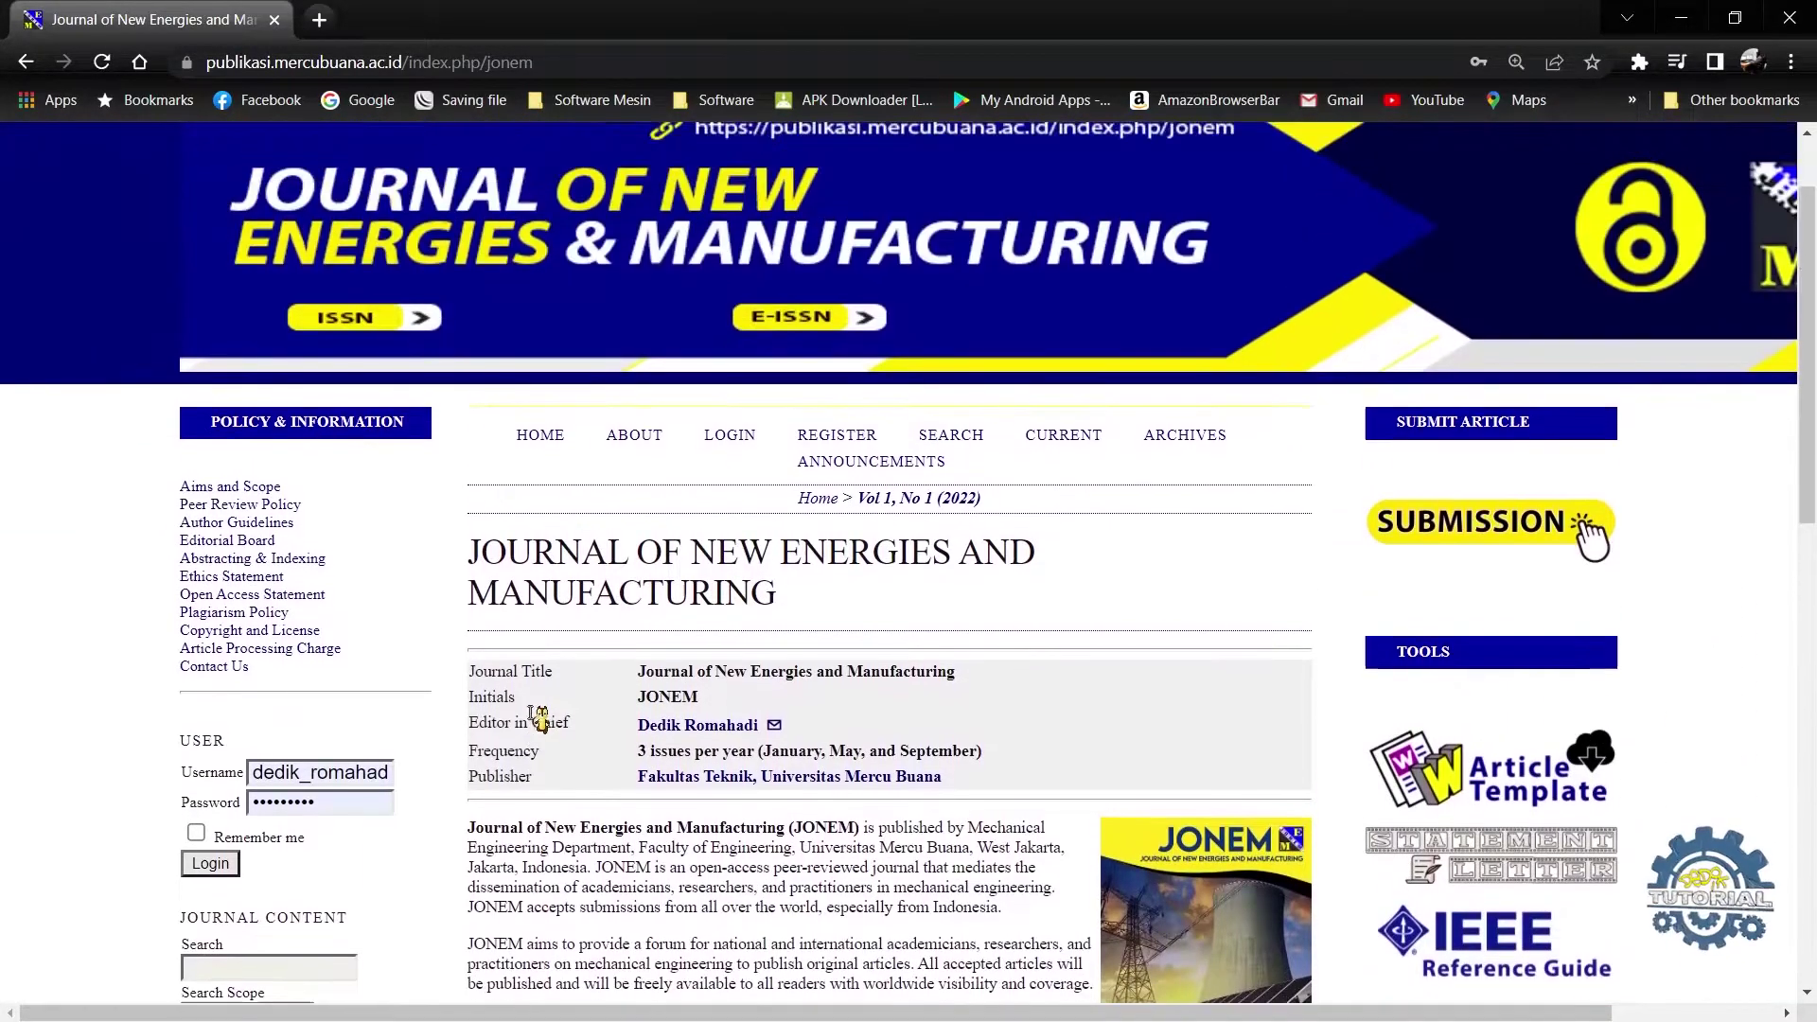
{"action": "scroll", "coordinate": [537, 719], "scroll_direction": "up", "scroll_amount": 1}
{"action": "scroll", "coordinate": [473, 653], "scroll_direction": "down", "scroll_amount": 3}
{"action": "scroll", "coordinate": [454, 662], "scroll_direction": "up", "scroll_amount": 3}
{"action": "scroll", "coordinate": [402, 764], "scroll_direction": "down", "scroll_amount": 1}
{"action": "scroll", "coordinate": [275, 653], "scroll_direction": "up", "scroll_amount": 1}
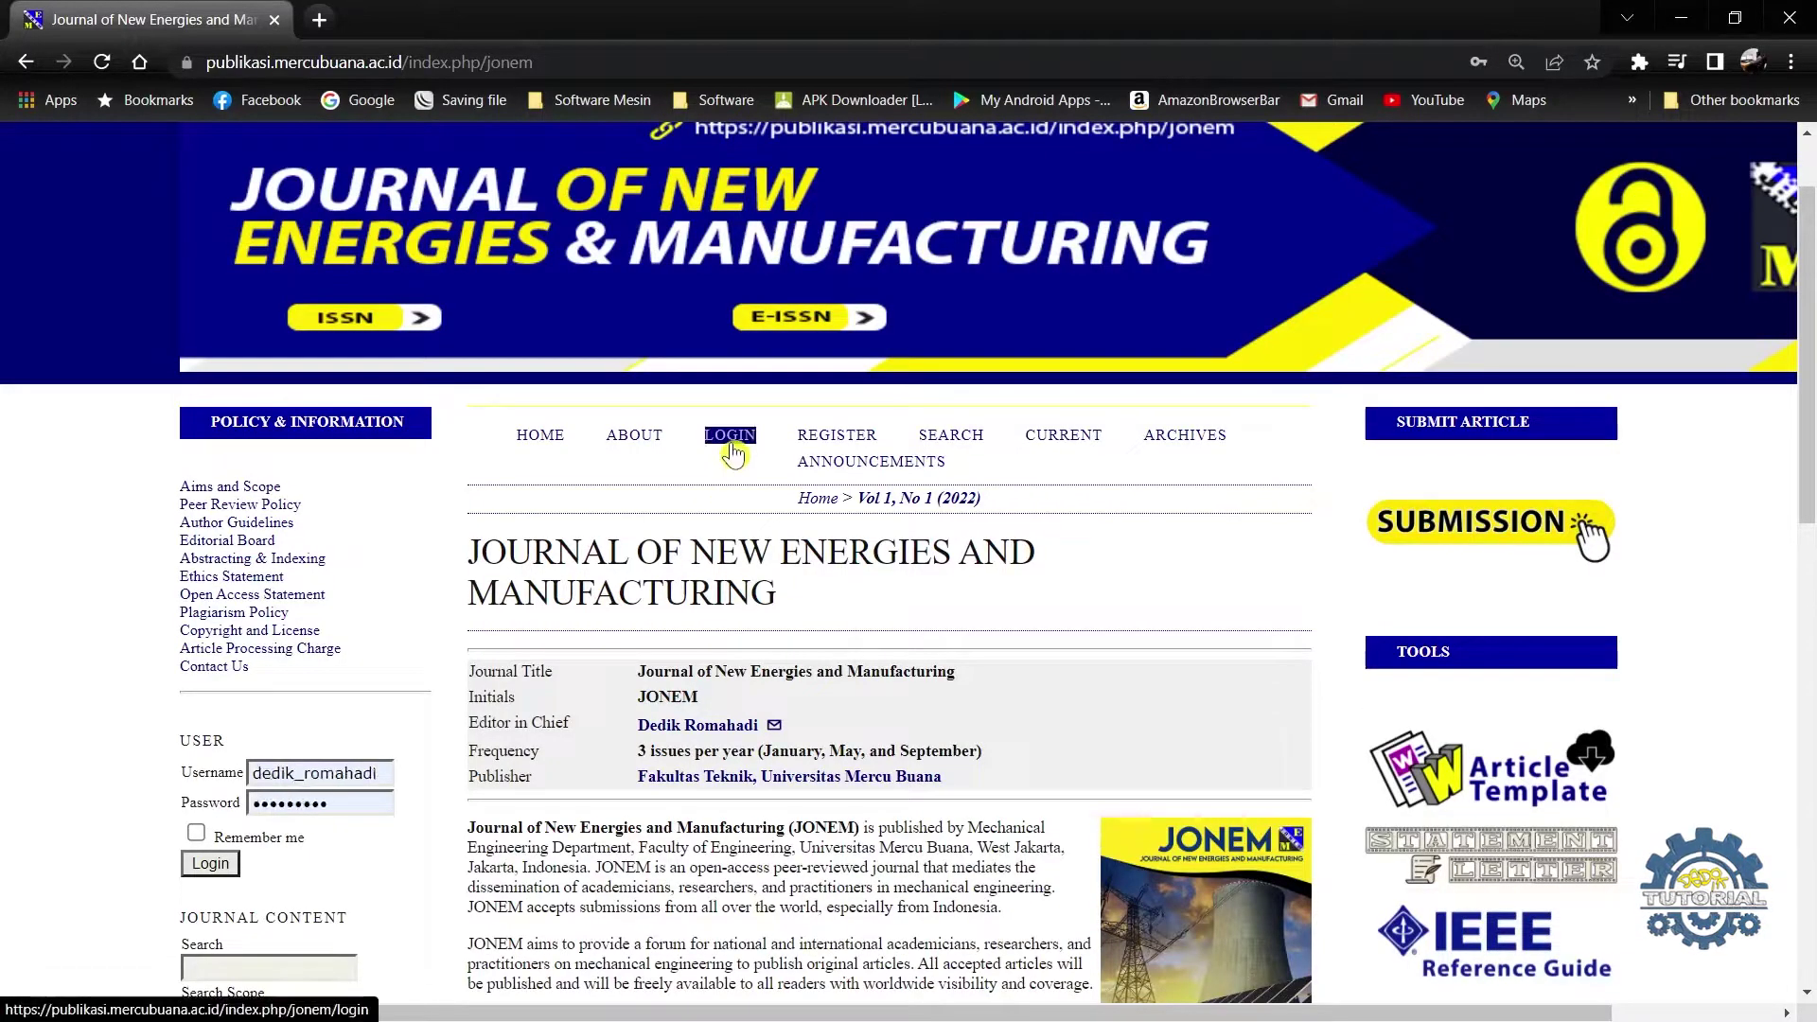
{"action": "left_click", "coordinate": [732, 452]}
{"action": "scroll", "coordinate": [653, 568], "scroll_direction": "down", "scroll_amount": 2}
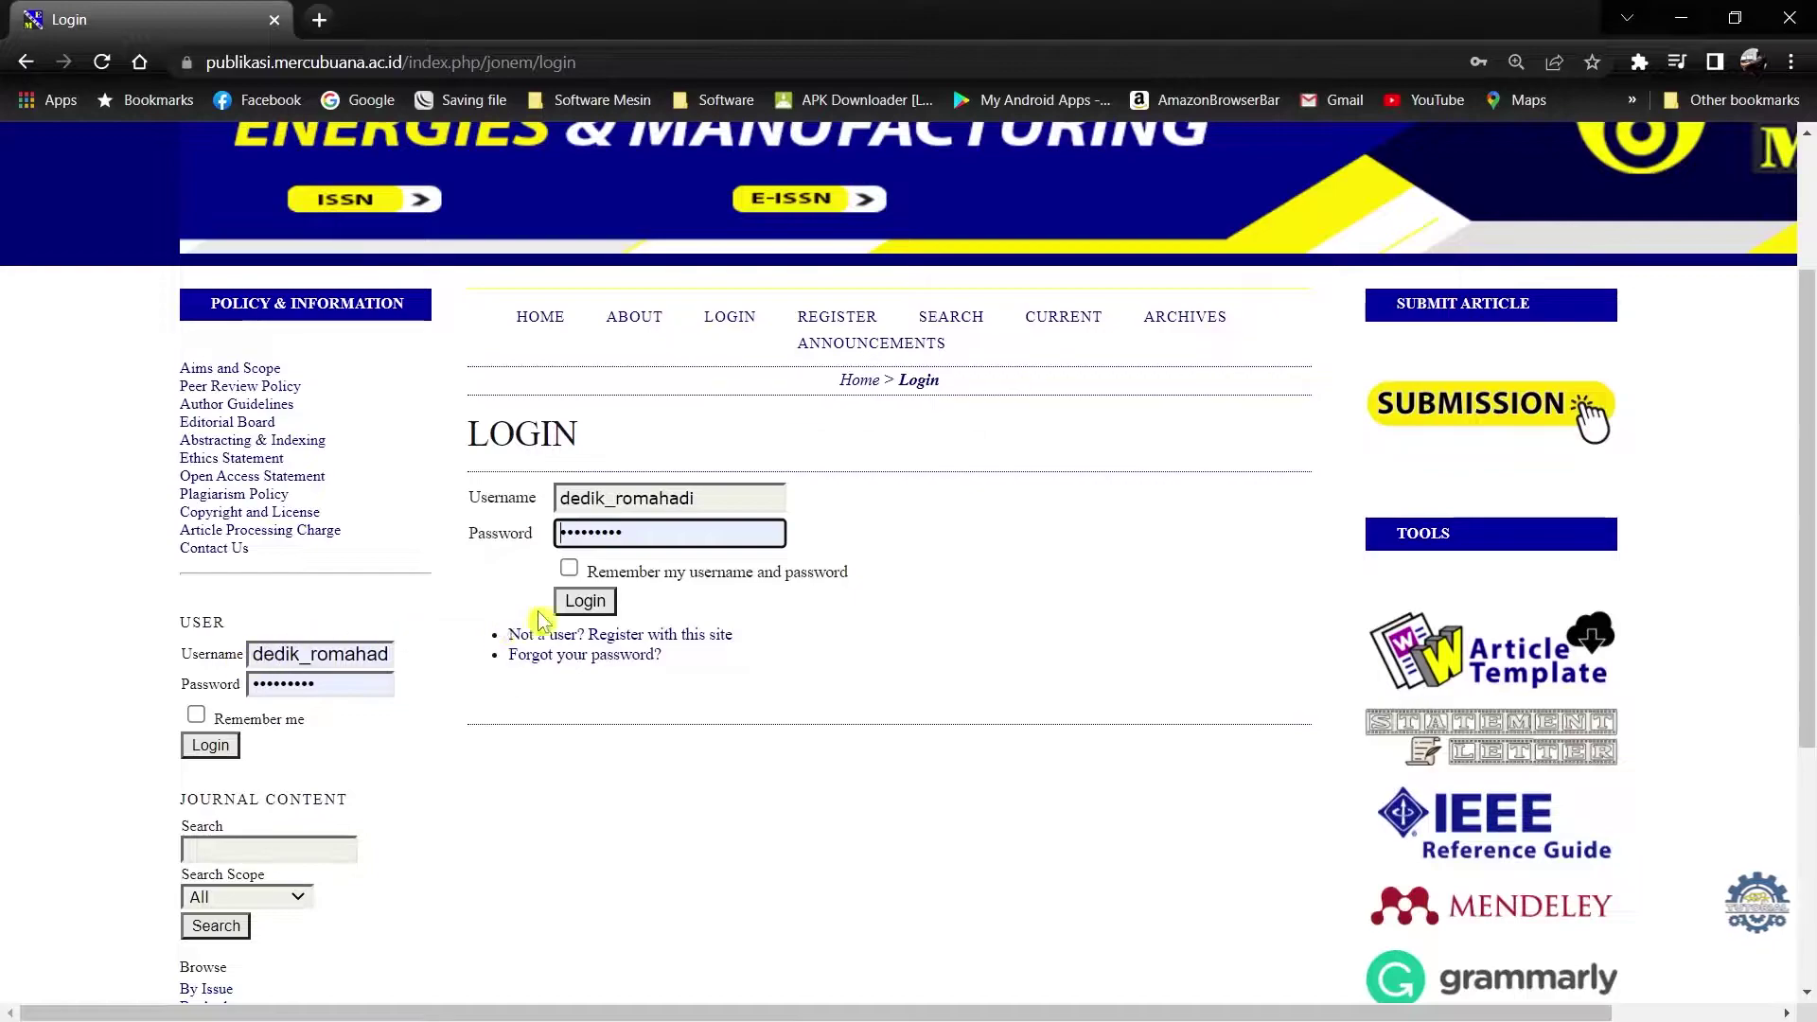
{"action": "key", "text": "Return"}
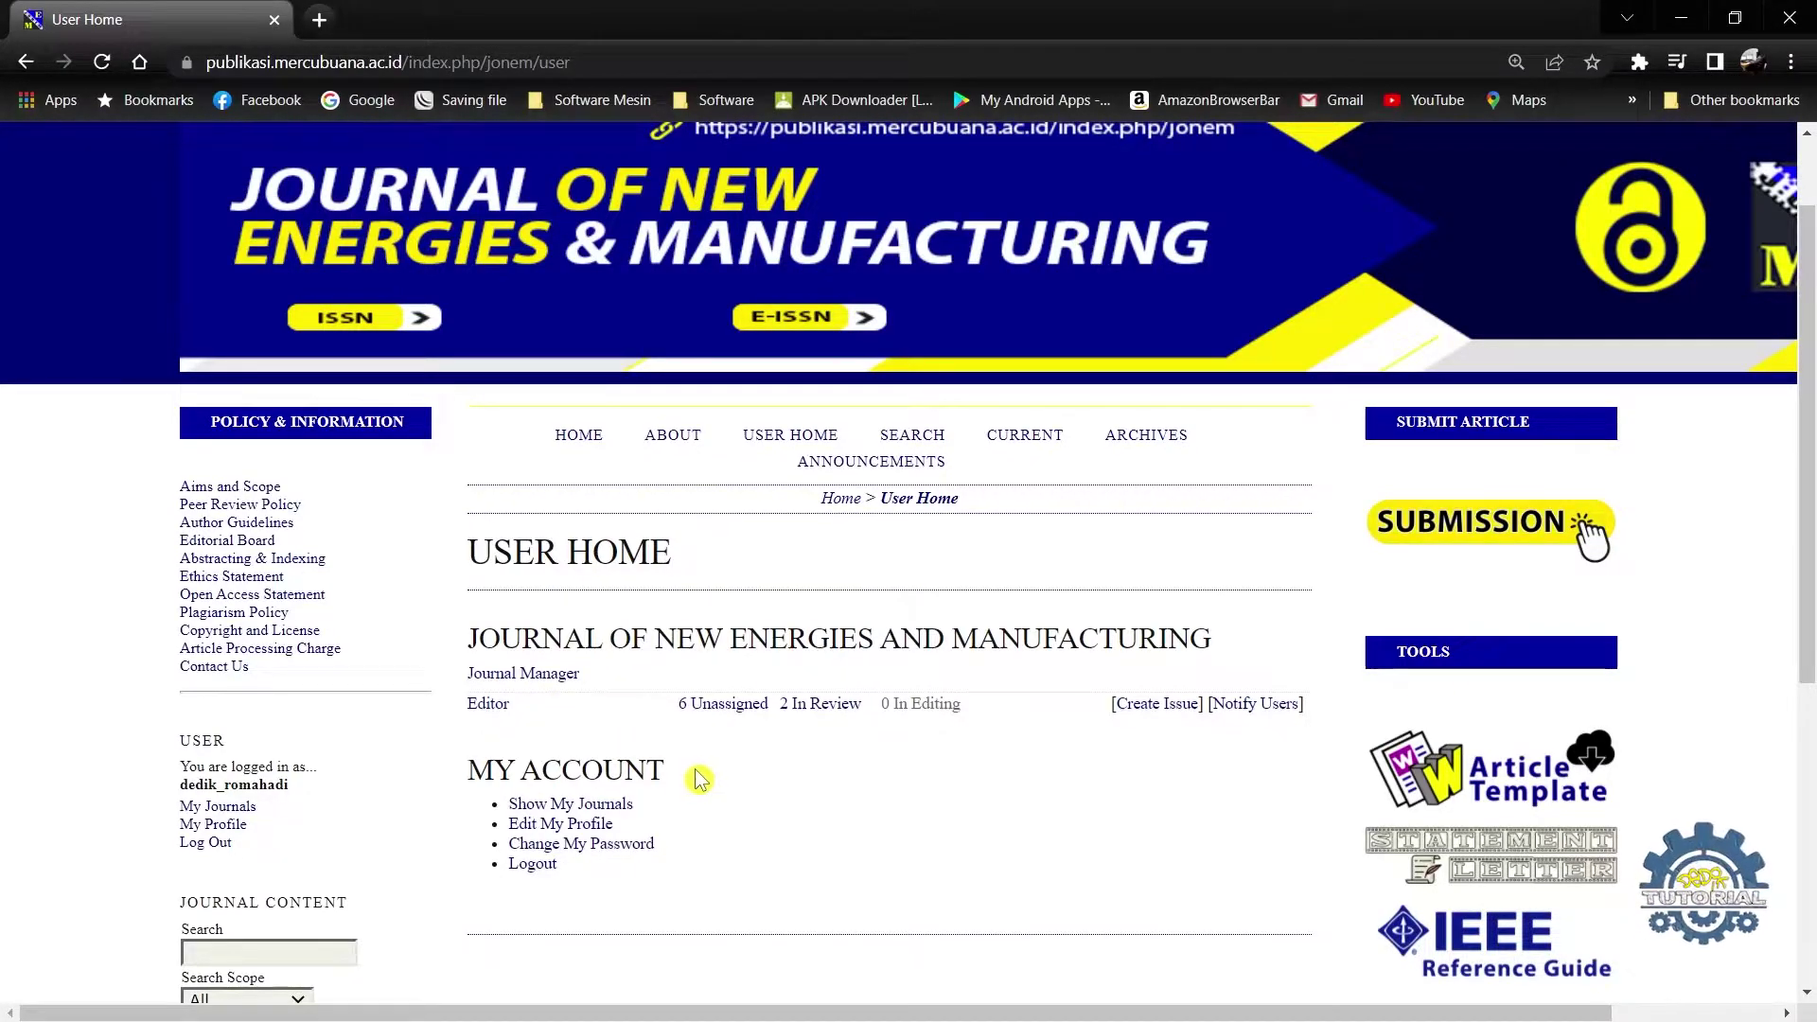
- Open the journal's About page in a new tab and view its Editorial Team page
{"action": "right_click", "coordinate": [674, 437]}
{"action": "left_click", "coordinate": [733, 460]}
{"action": "left_click", "coordinate": [445, 20]}
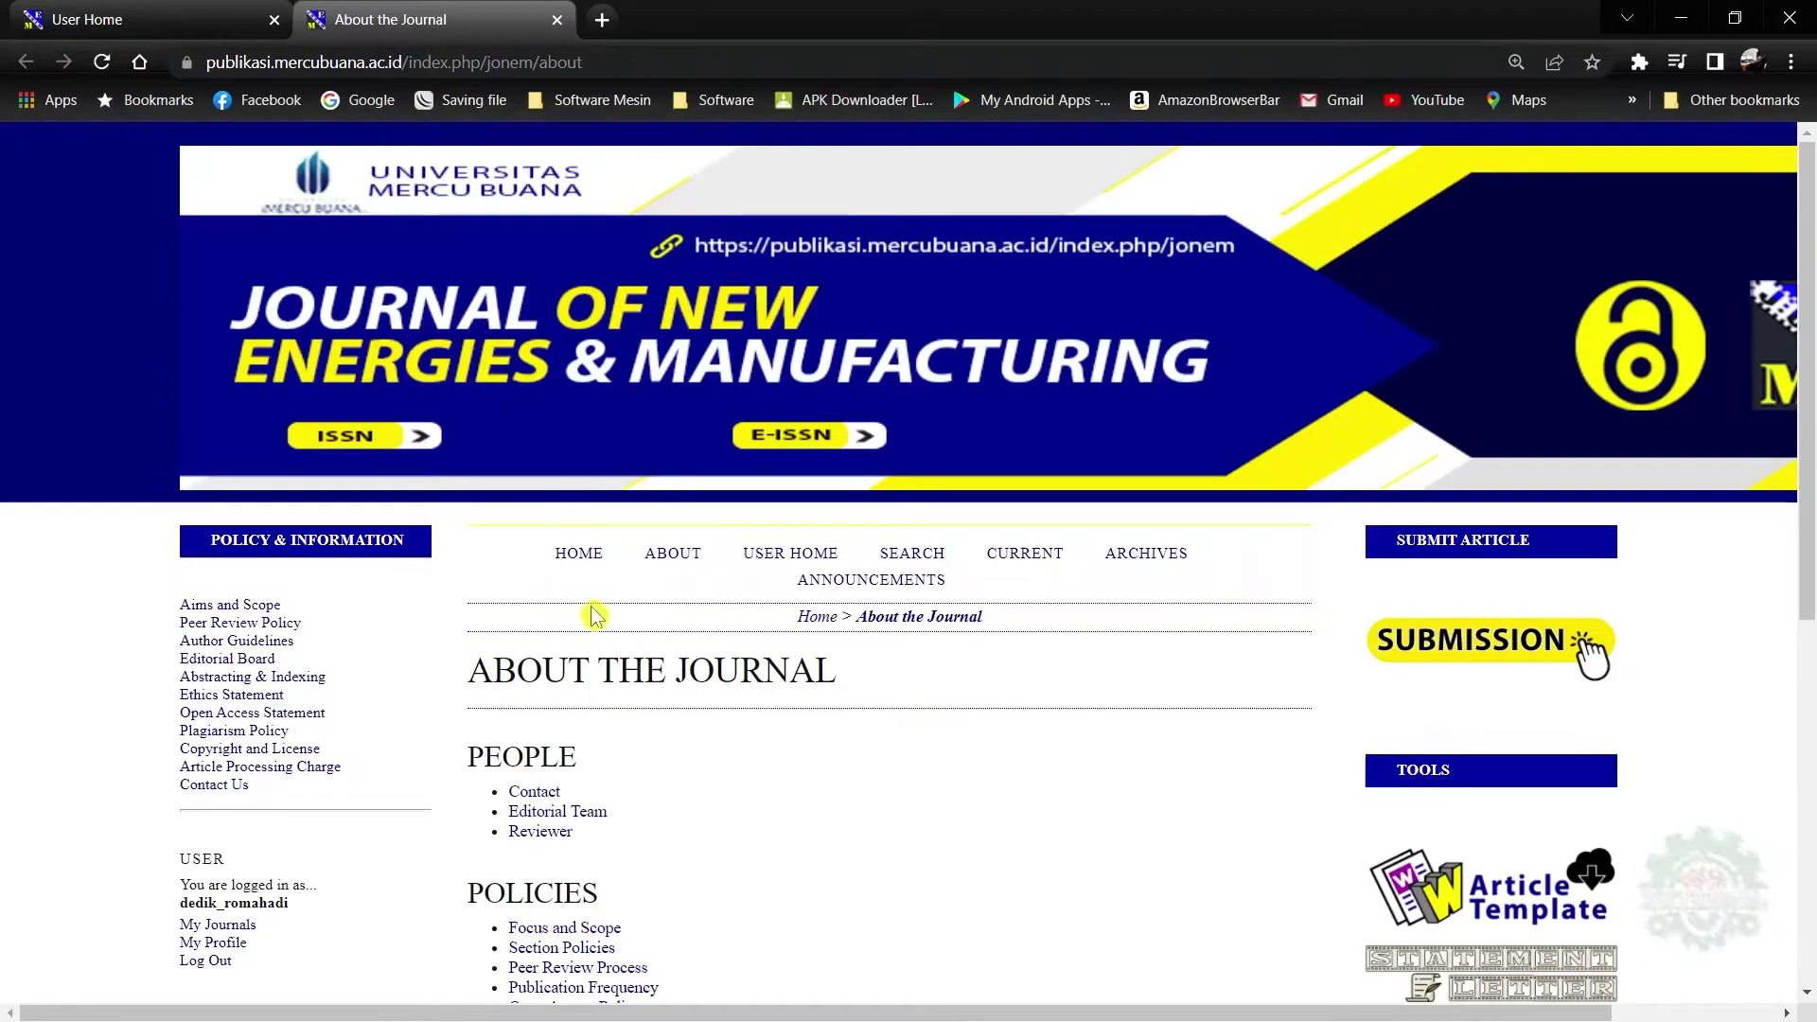
{"action": "scroll", "coordinate": [607, 696], "scroll_direction": "down", "scroll_amount": 1}
{"action": "left_click", "coordinate": [597, 698]}
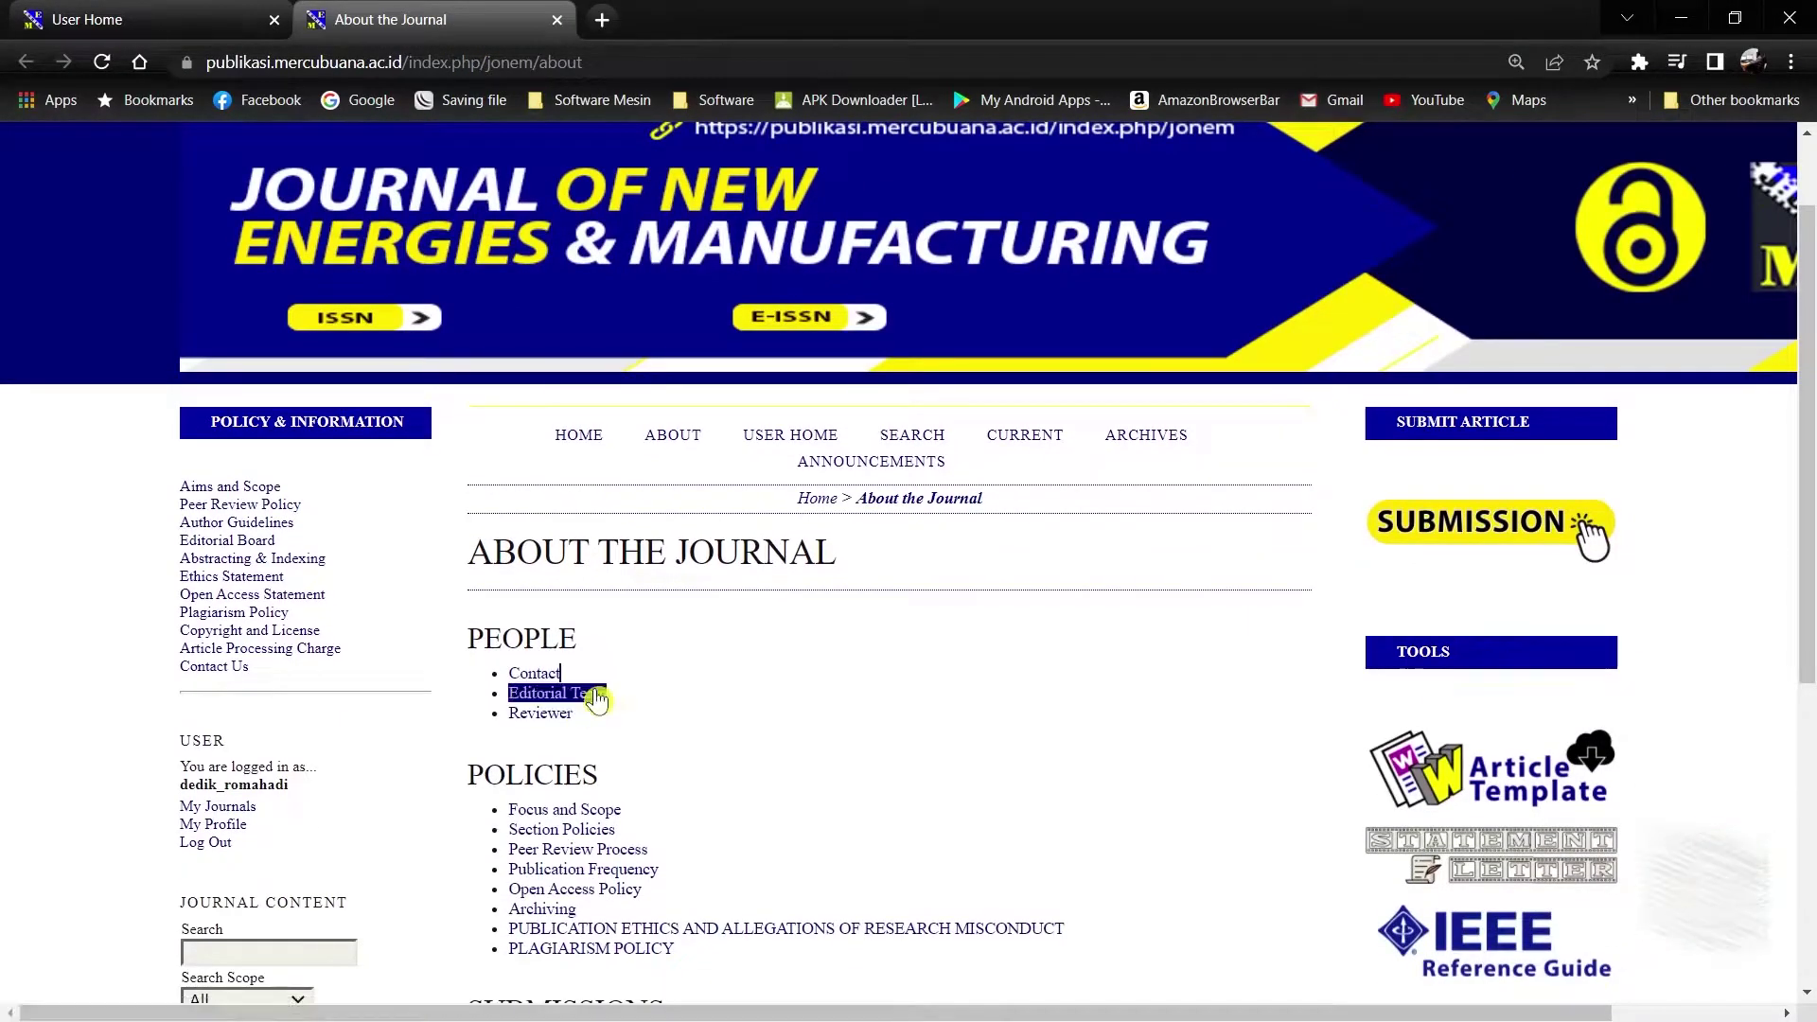
{"action": "scroll", "coordinate": [600, 686], "scroll_direction": "down", "scroll_amount": 2}
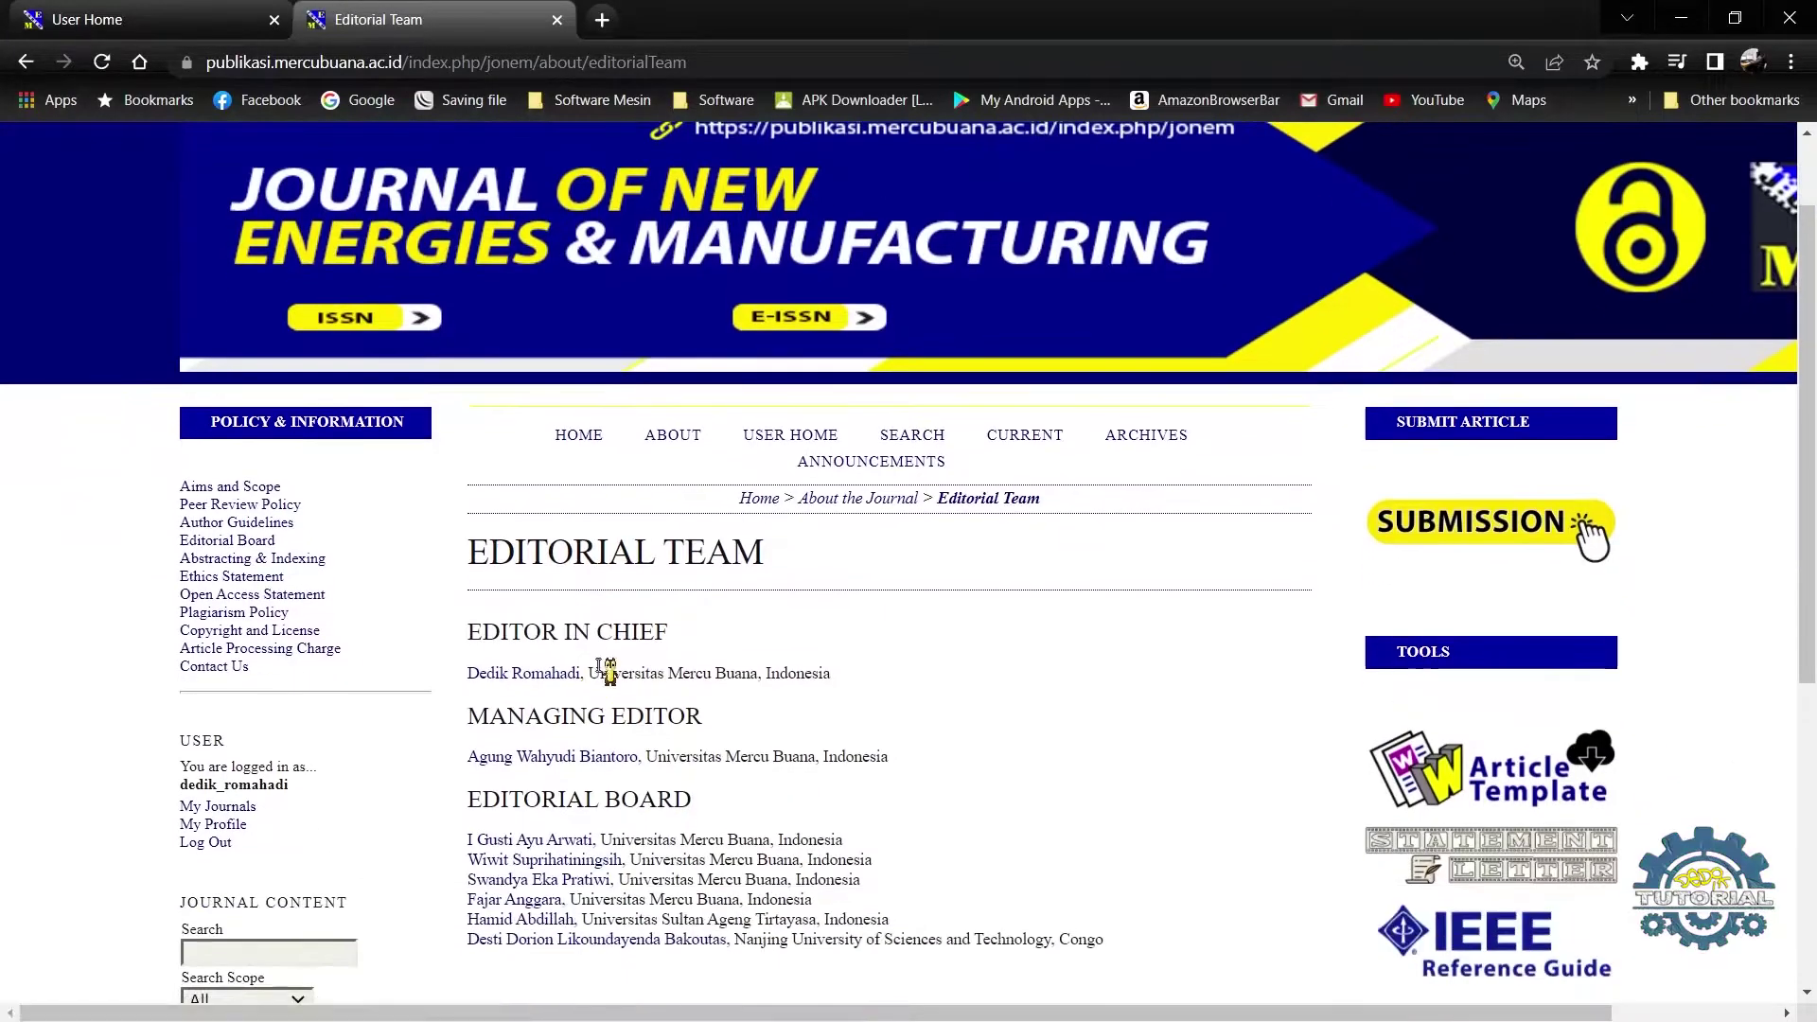
{"action": "scroll", "coordinate": [603, 554], "scroll_direction": "down", "scroll_amount": 1}
{"action": "scroll", "coordinate": [603, 554], "scroll_direction": "down", "scroll_amount": 1}
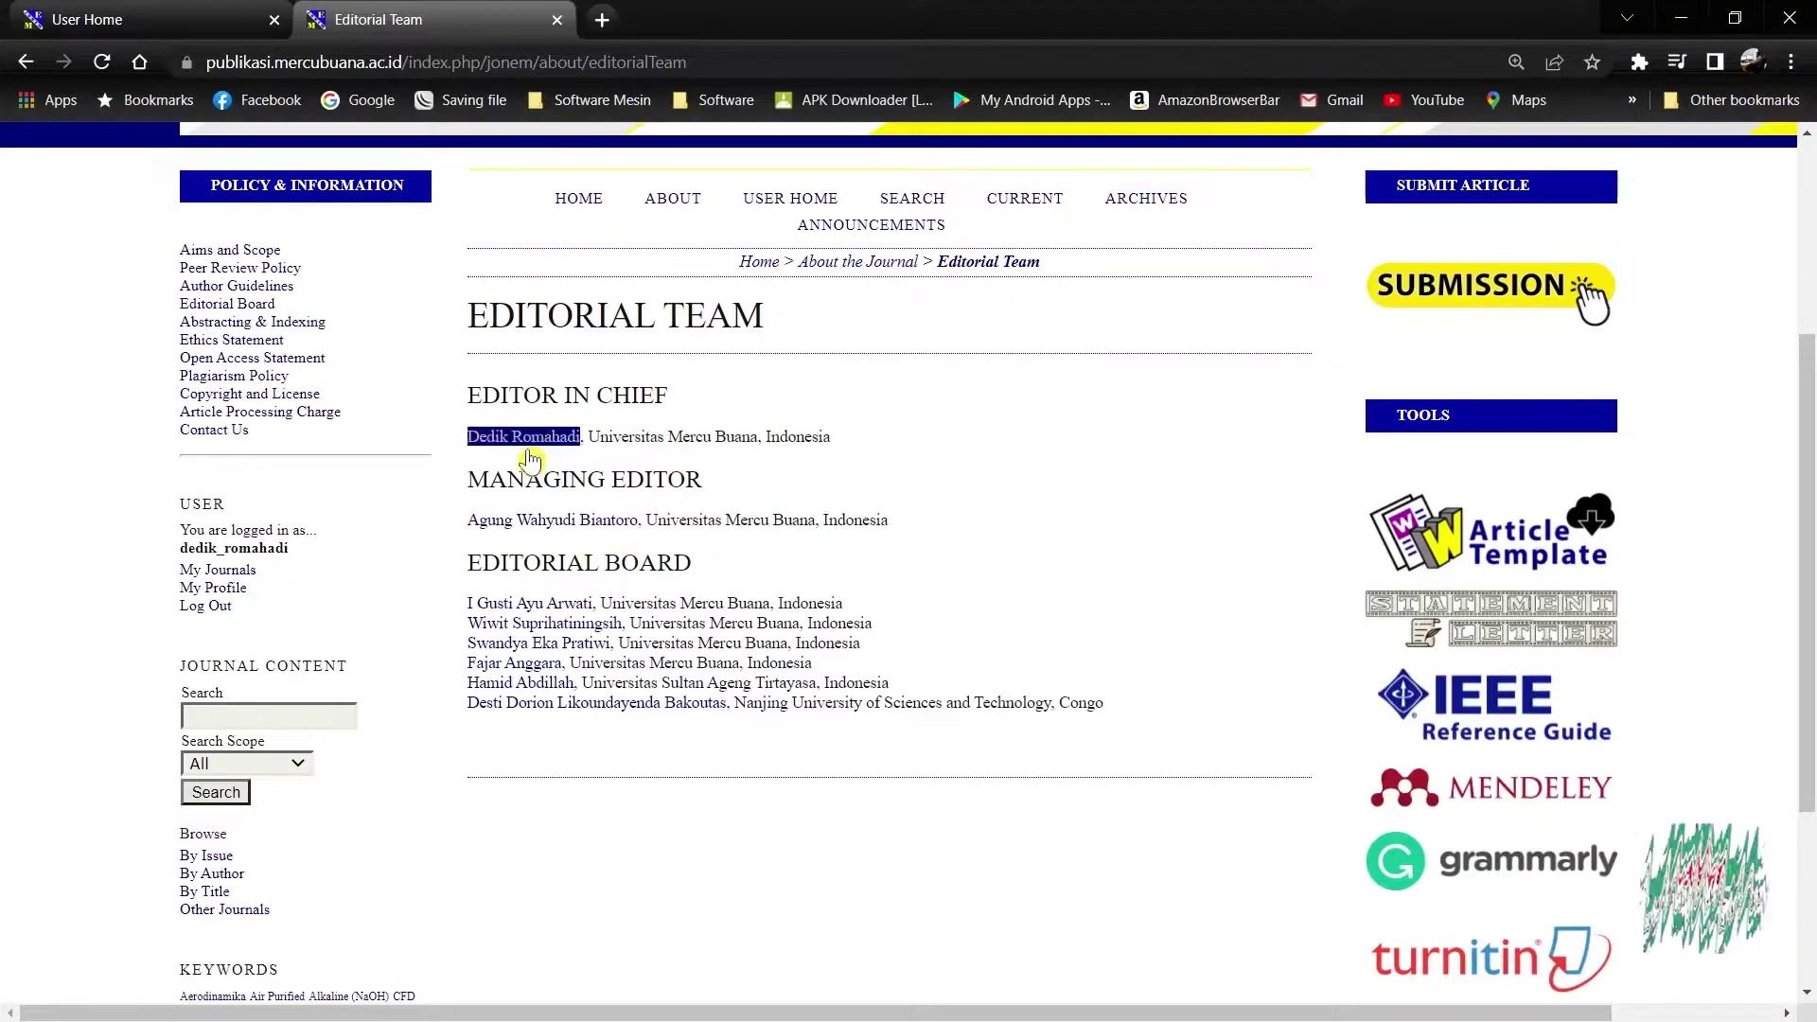
- Compare the account's roles on the User Home page with the Editor in Chief, Managing Editor and Editorial Board roles on the Editorial Team page
{"action": "left_click", "coordinate": [123, 19]}
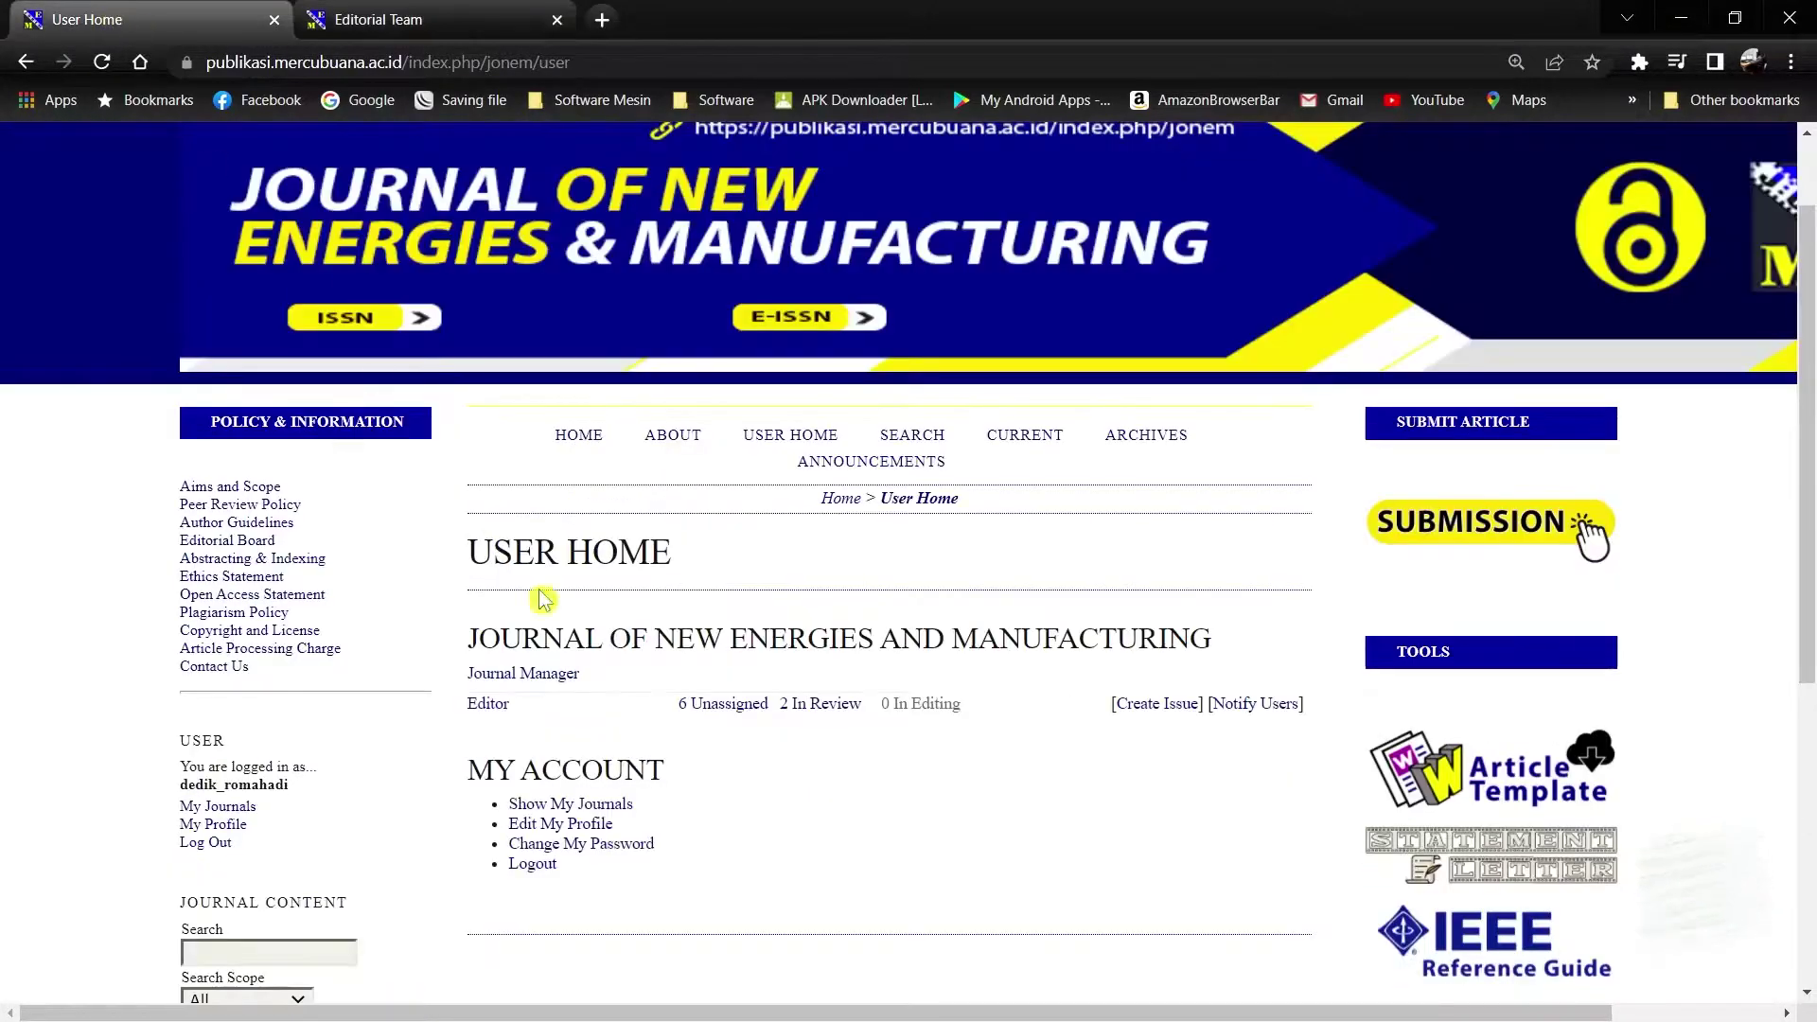
{"action": "left_click", "coordinate": [414, 13]}
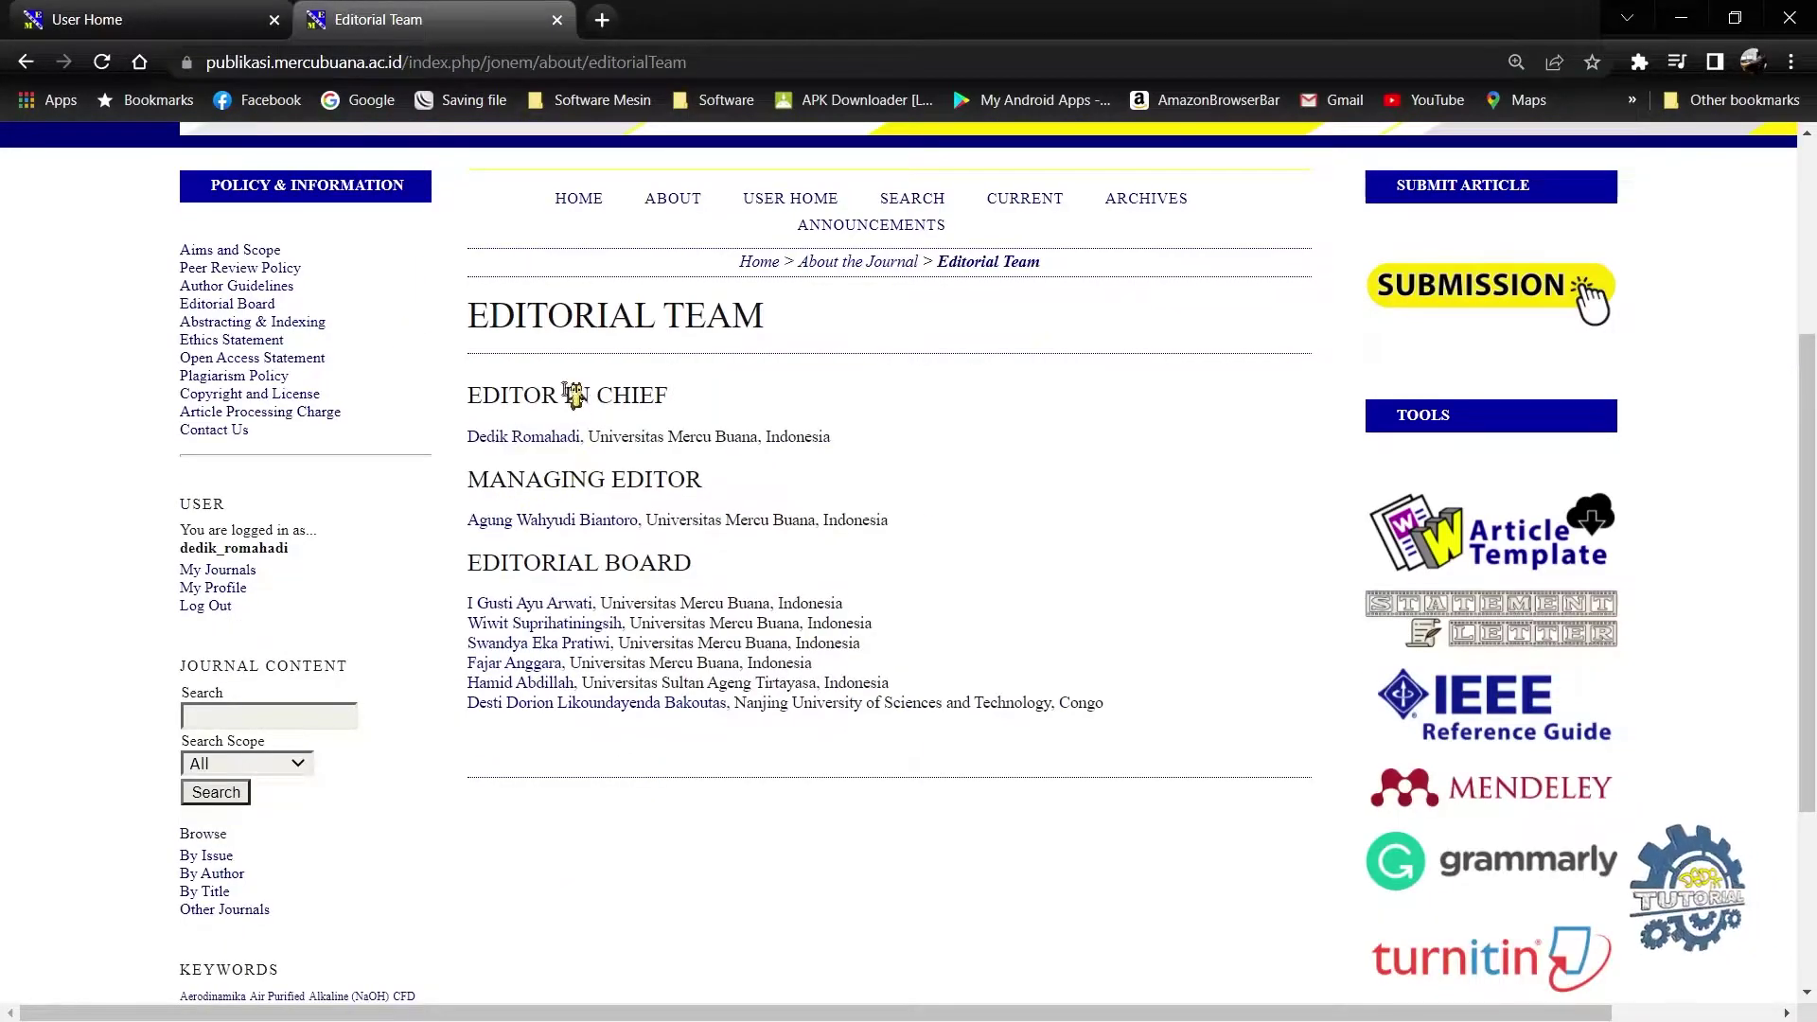
{"action": "left_click", "coordinate": [159, 11]}
{"action": "scroll", "coordinate": [530, 682], "scroll_direction": "down", "scroll_amount": 1}
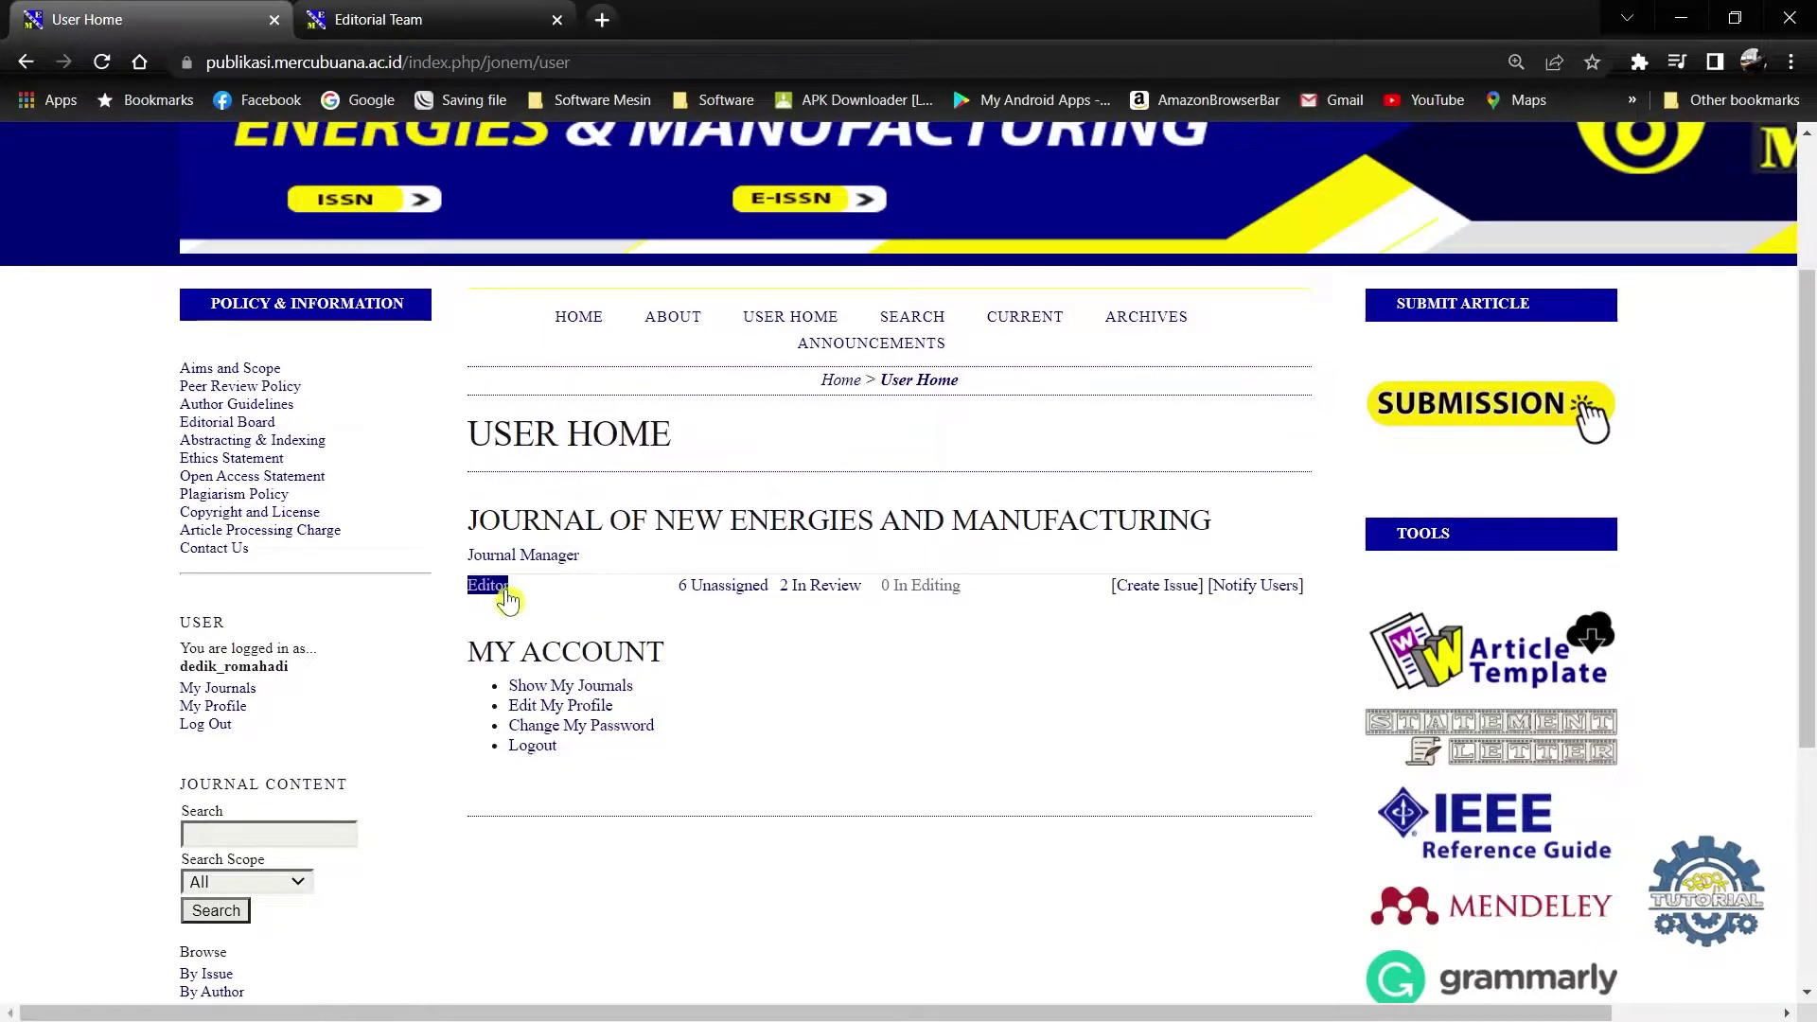
{"action": "left_click", "coordinate": [511, 17]}
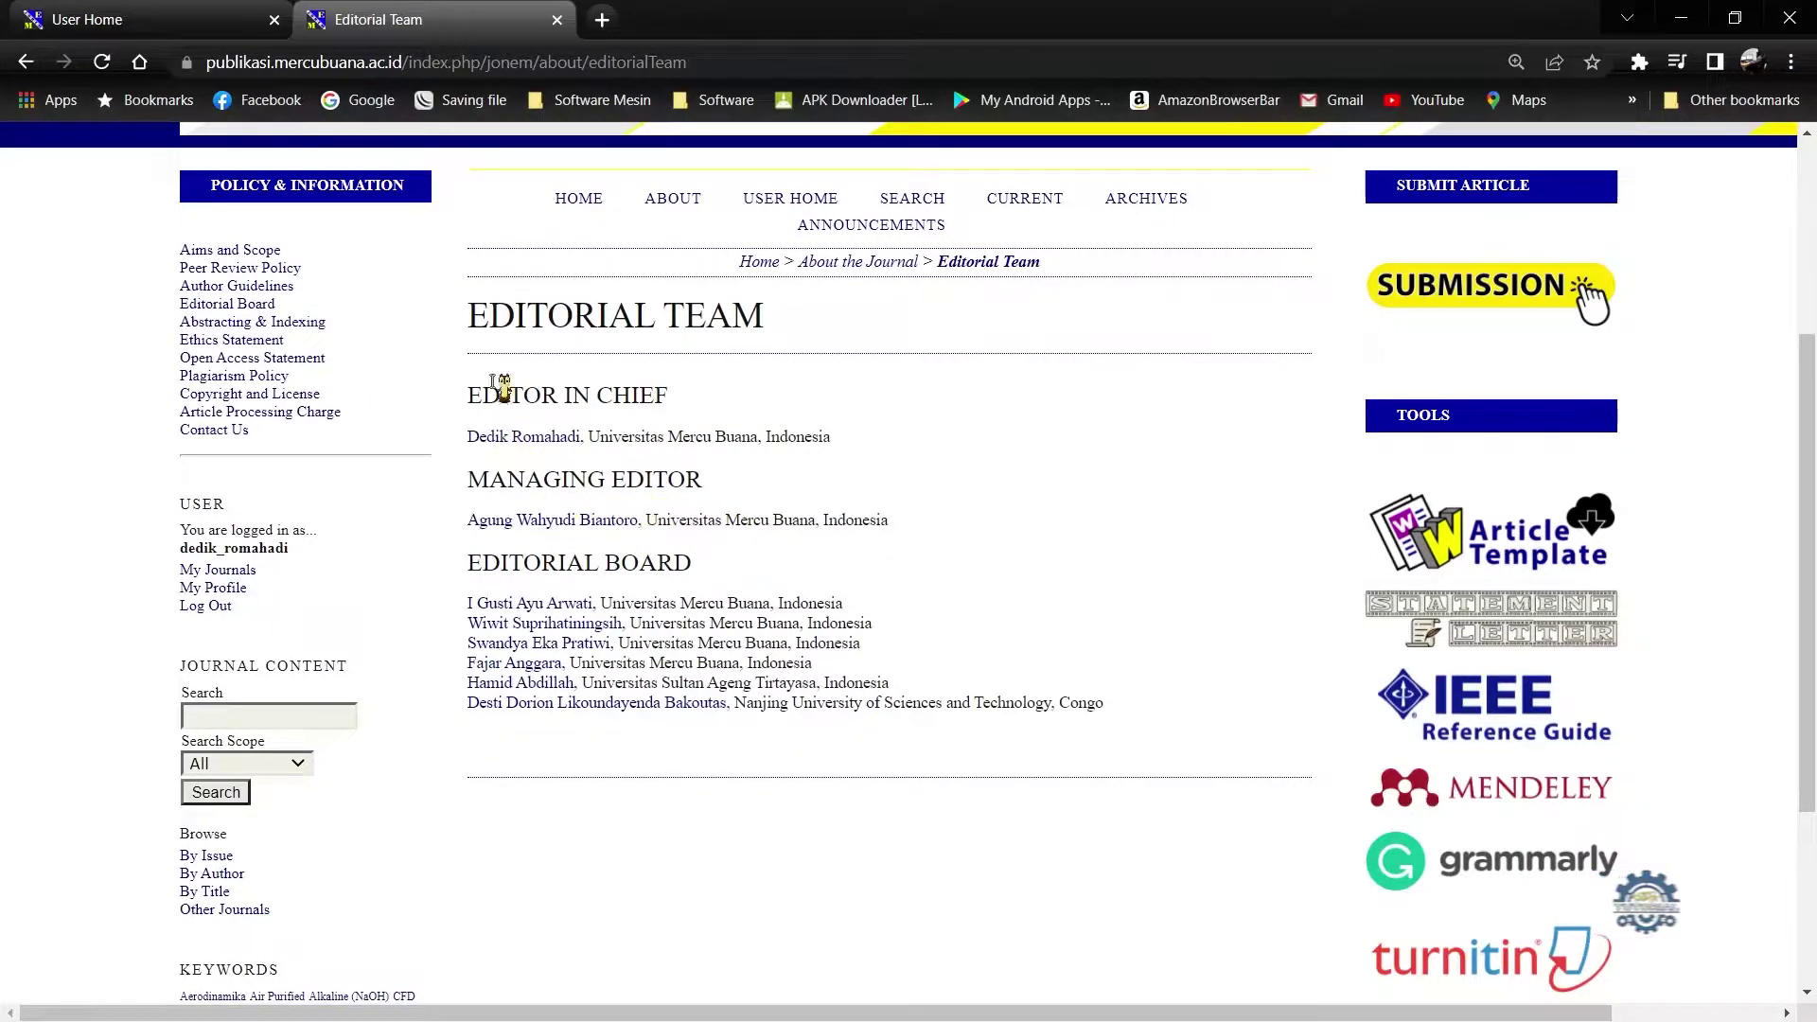
{"action": "left_click", "coordinate": [138, 23]}
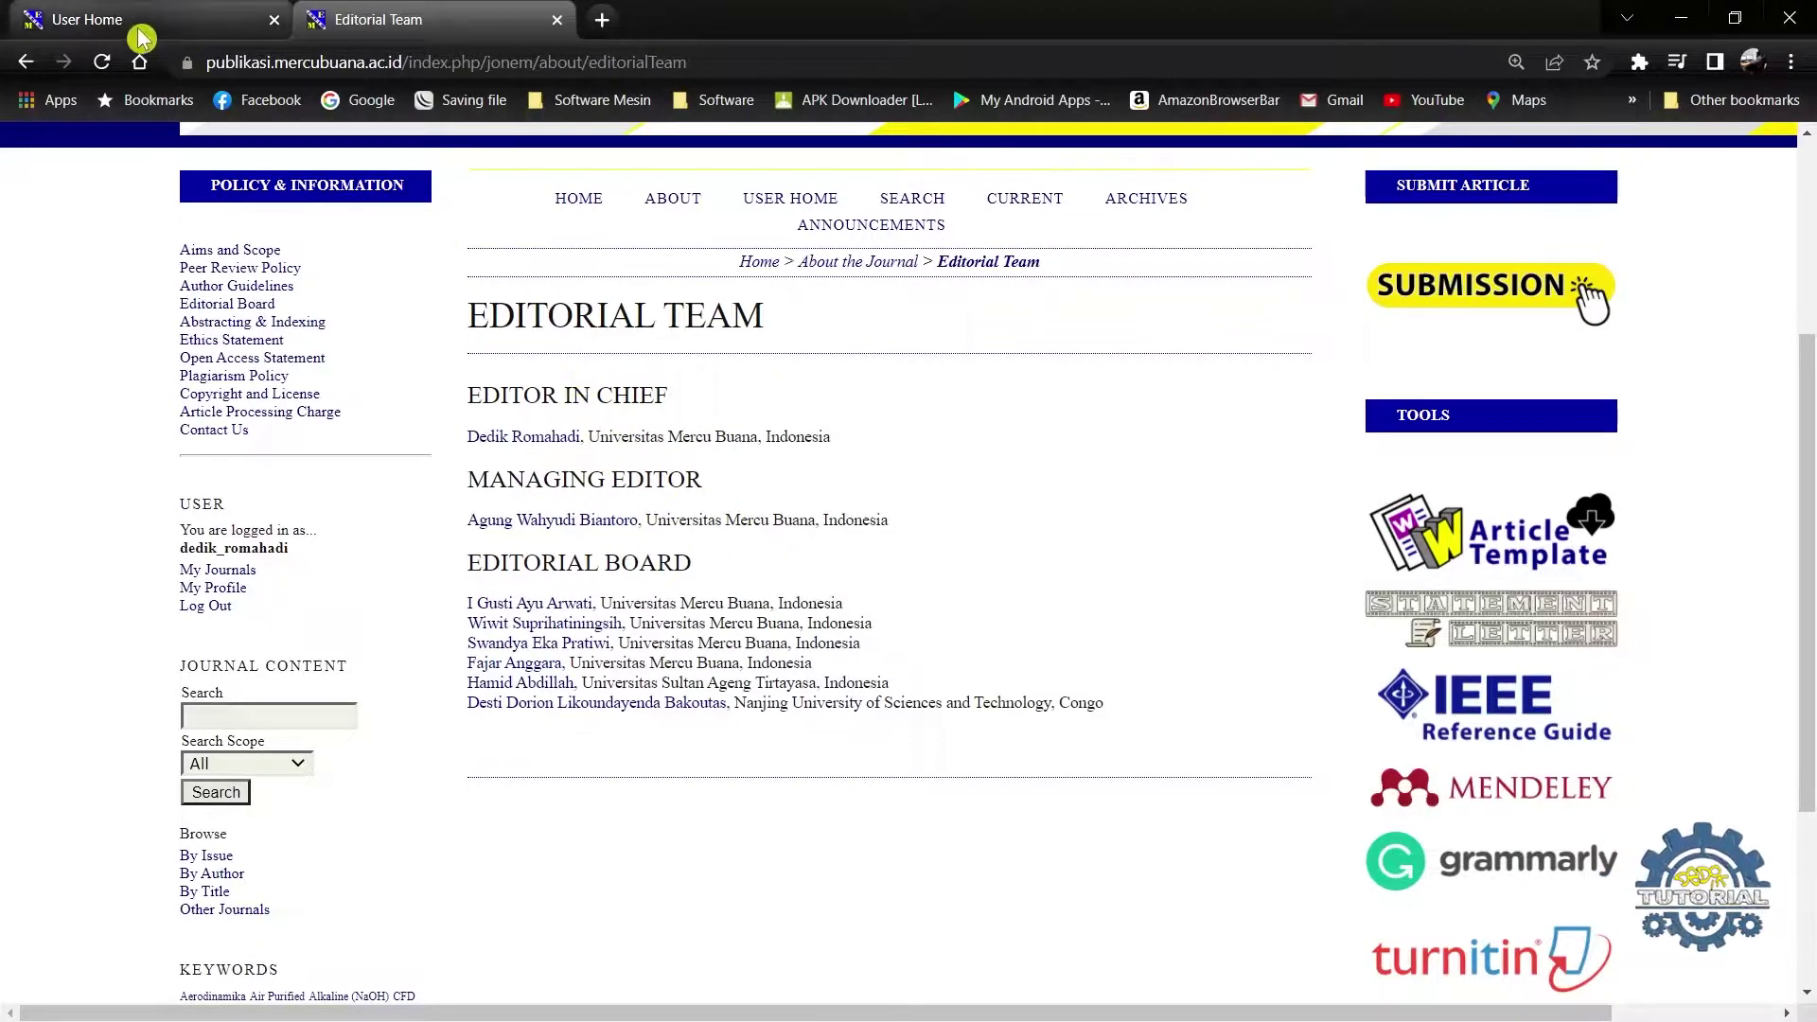
{"action": "left_click", "coordinate": [411, 21]}
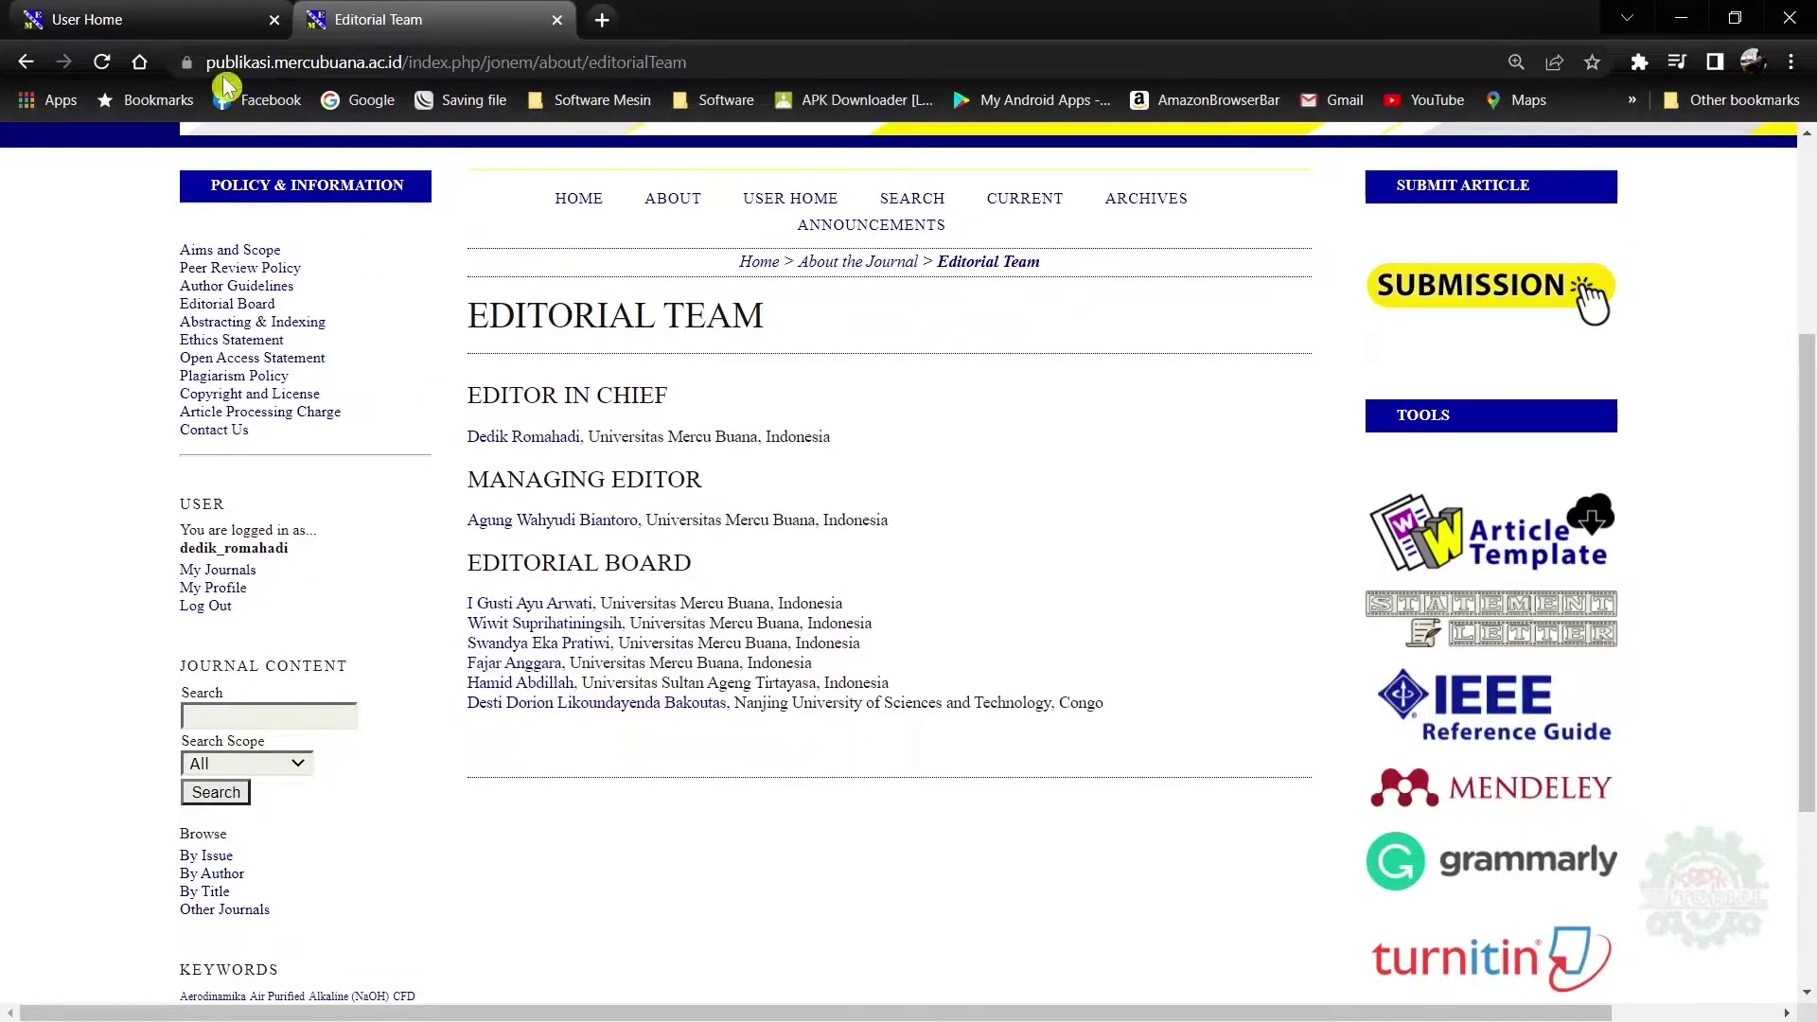
{"action": "left_click", "coordinate": [166, 25]}
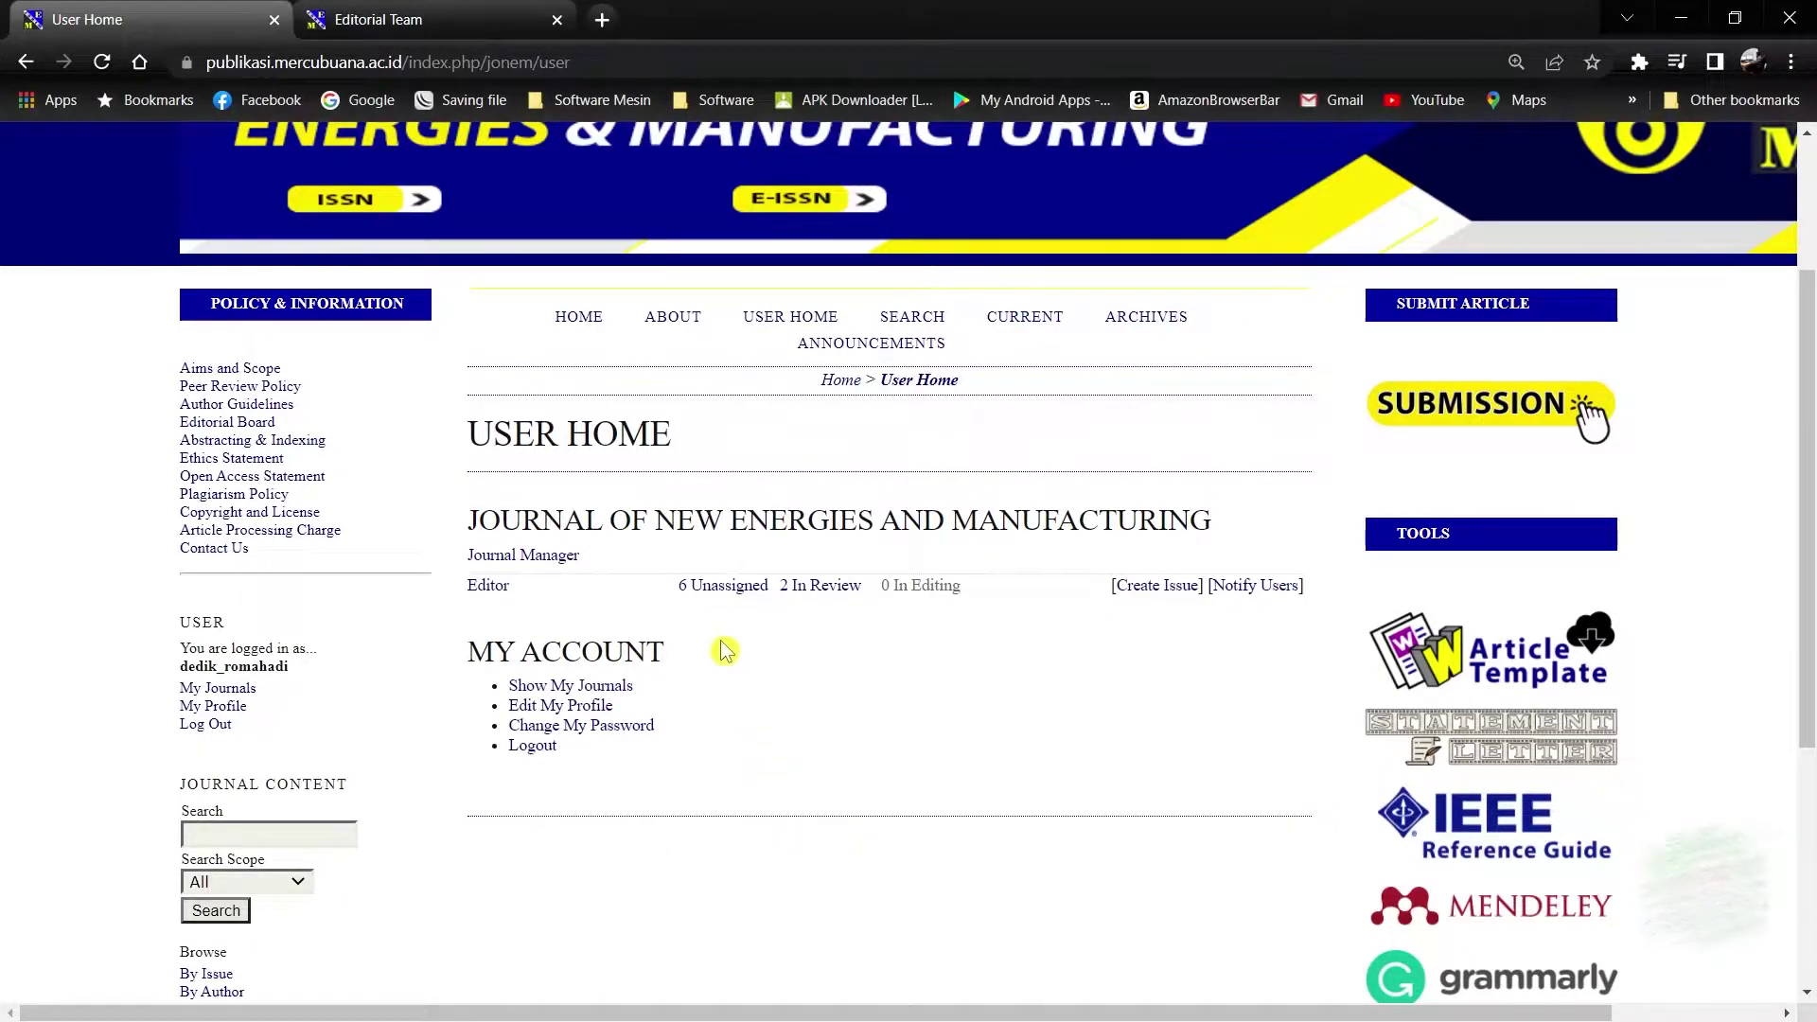
{"action": "left_click", "coordinate": [433, 25]}
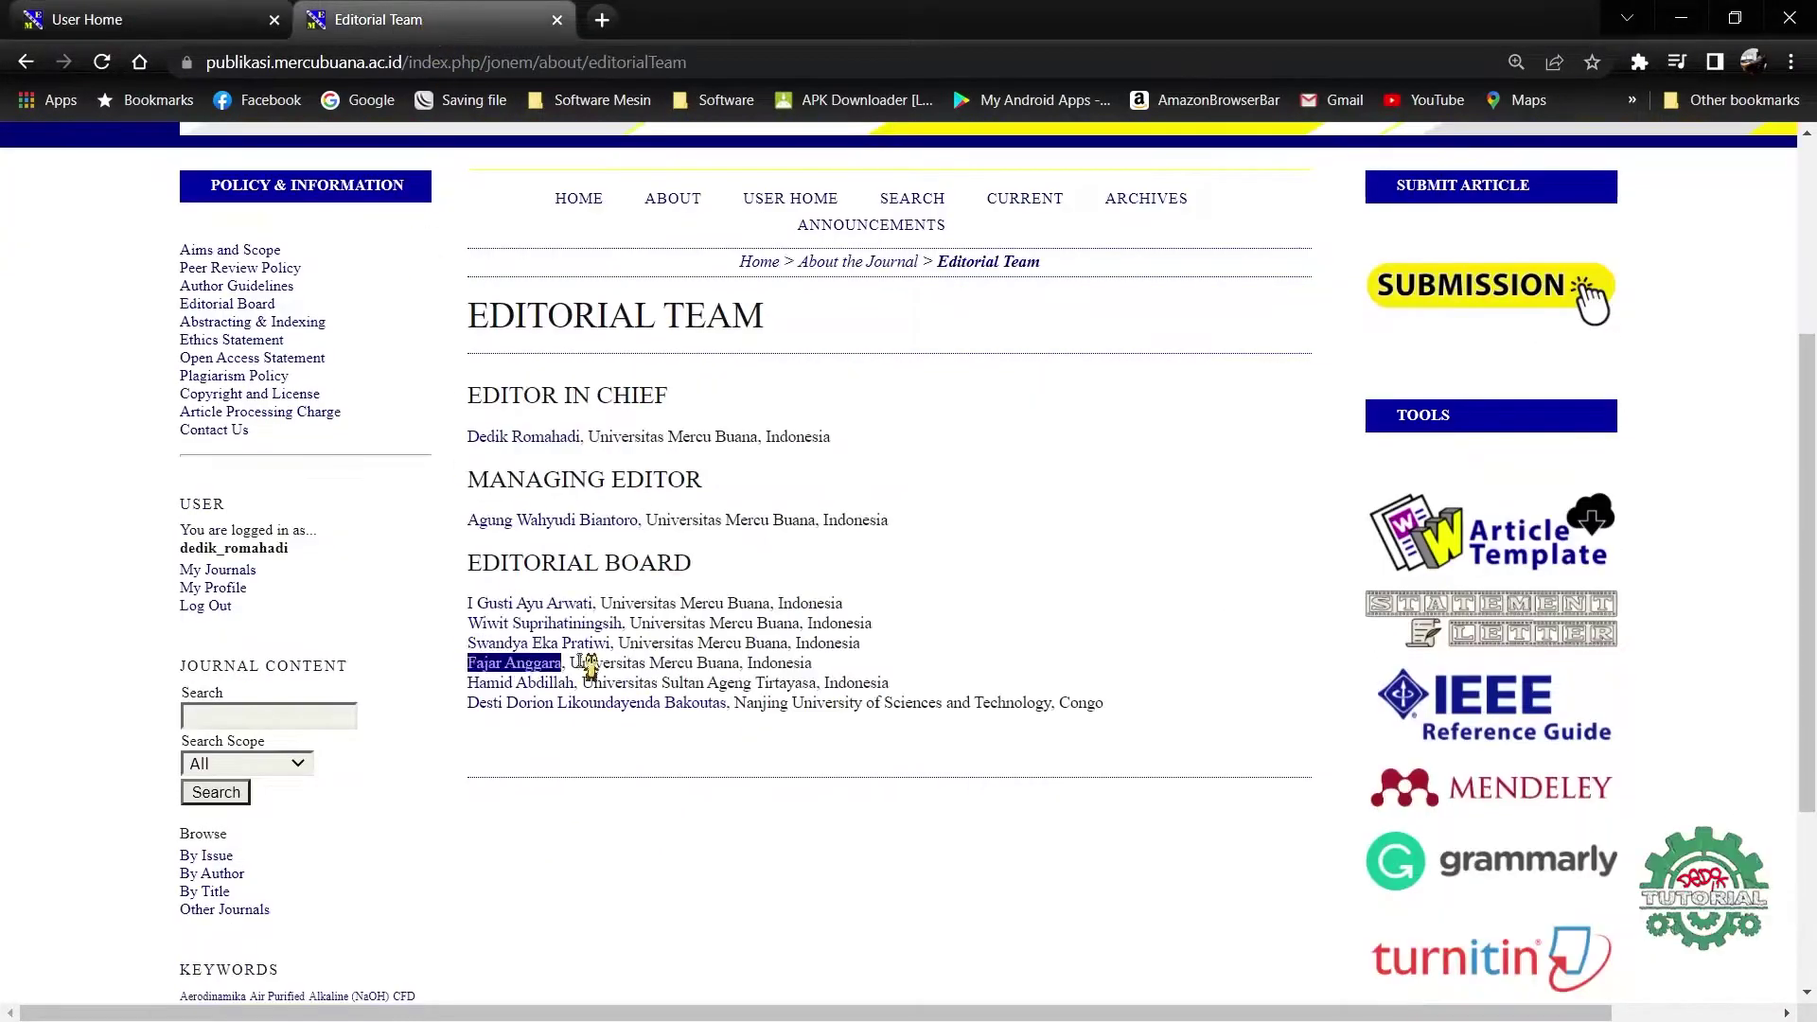
{"action": "left_click", "coordinate": [156, 20]}
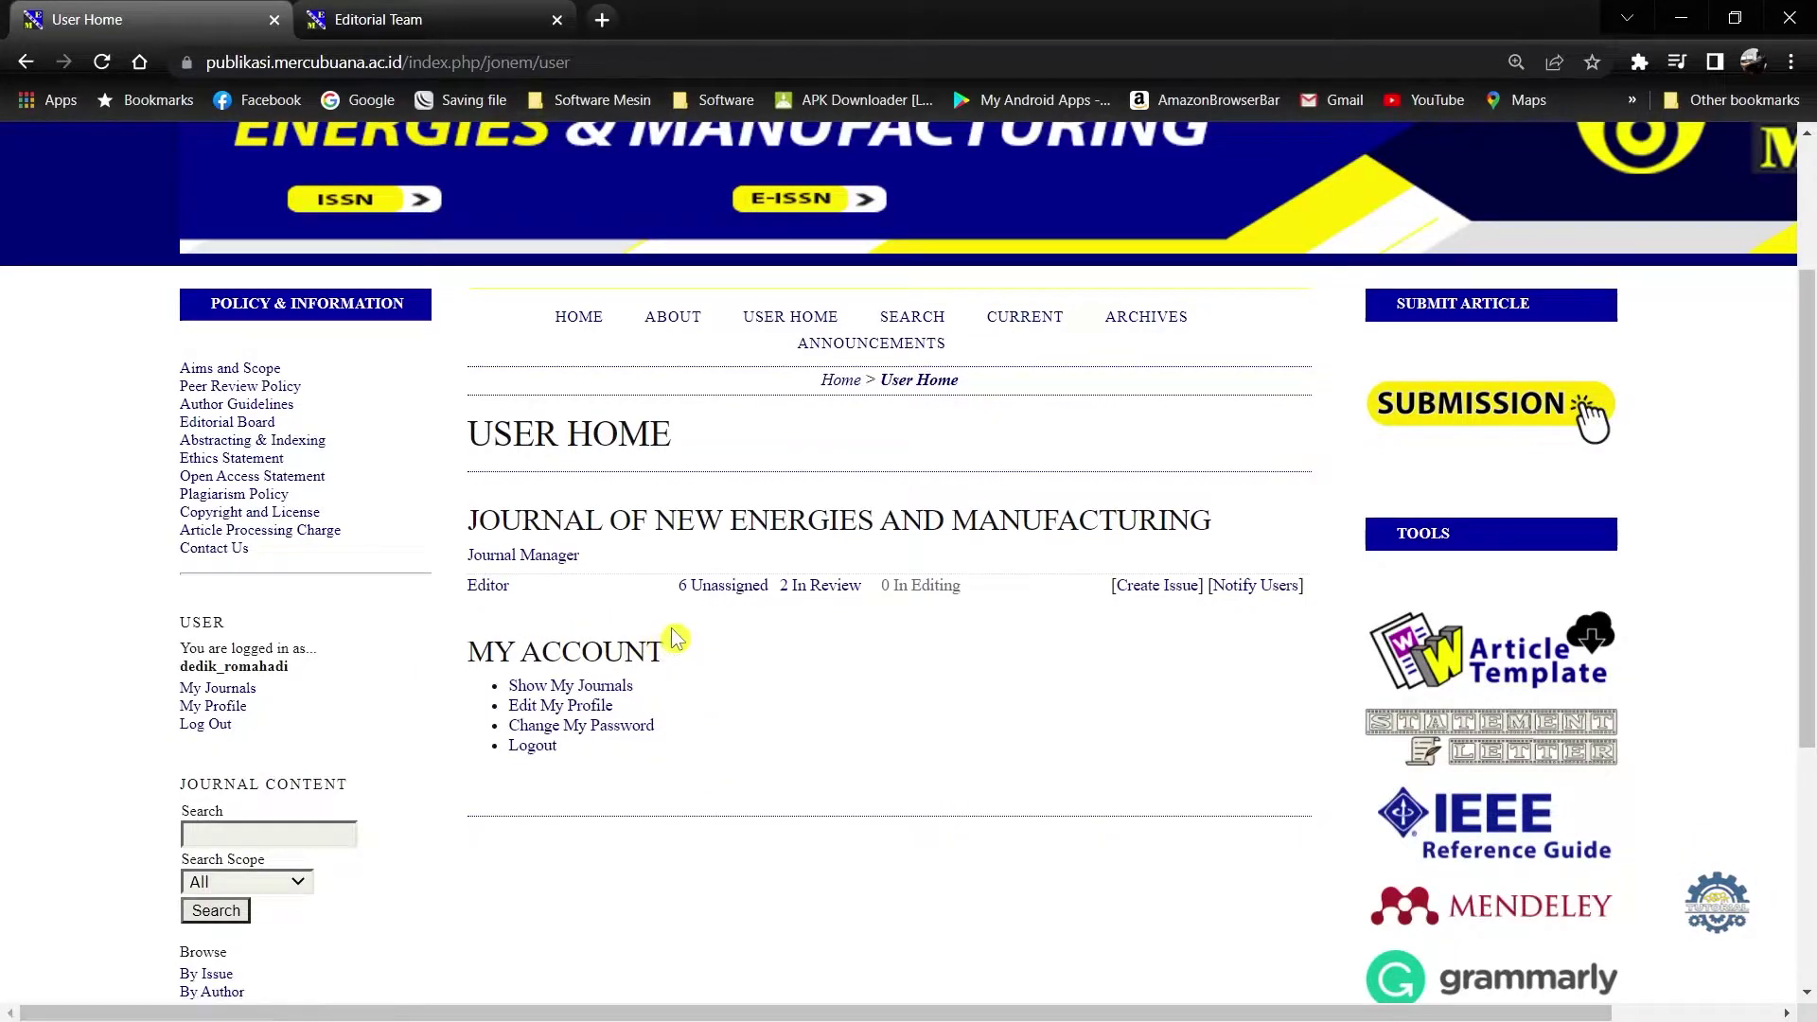
{"action": "left_click", "coordinate": [397, 19]}
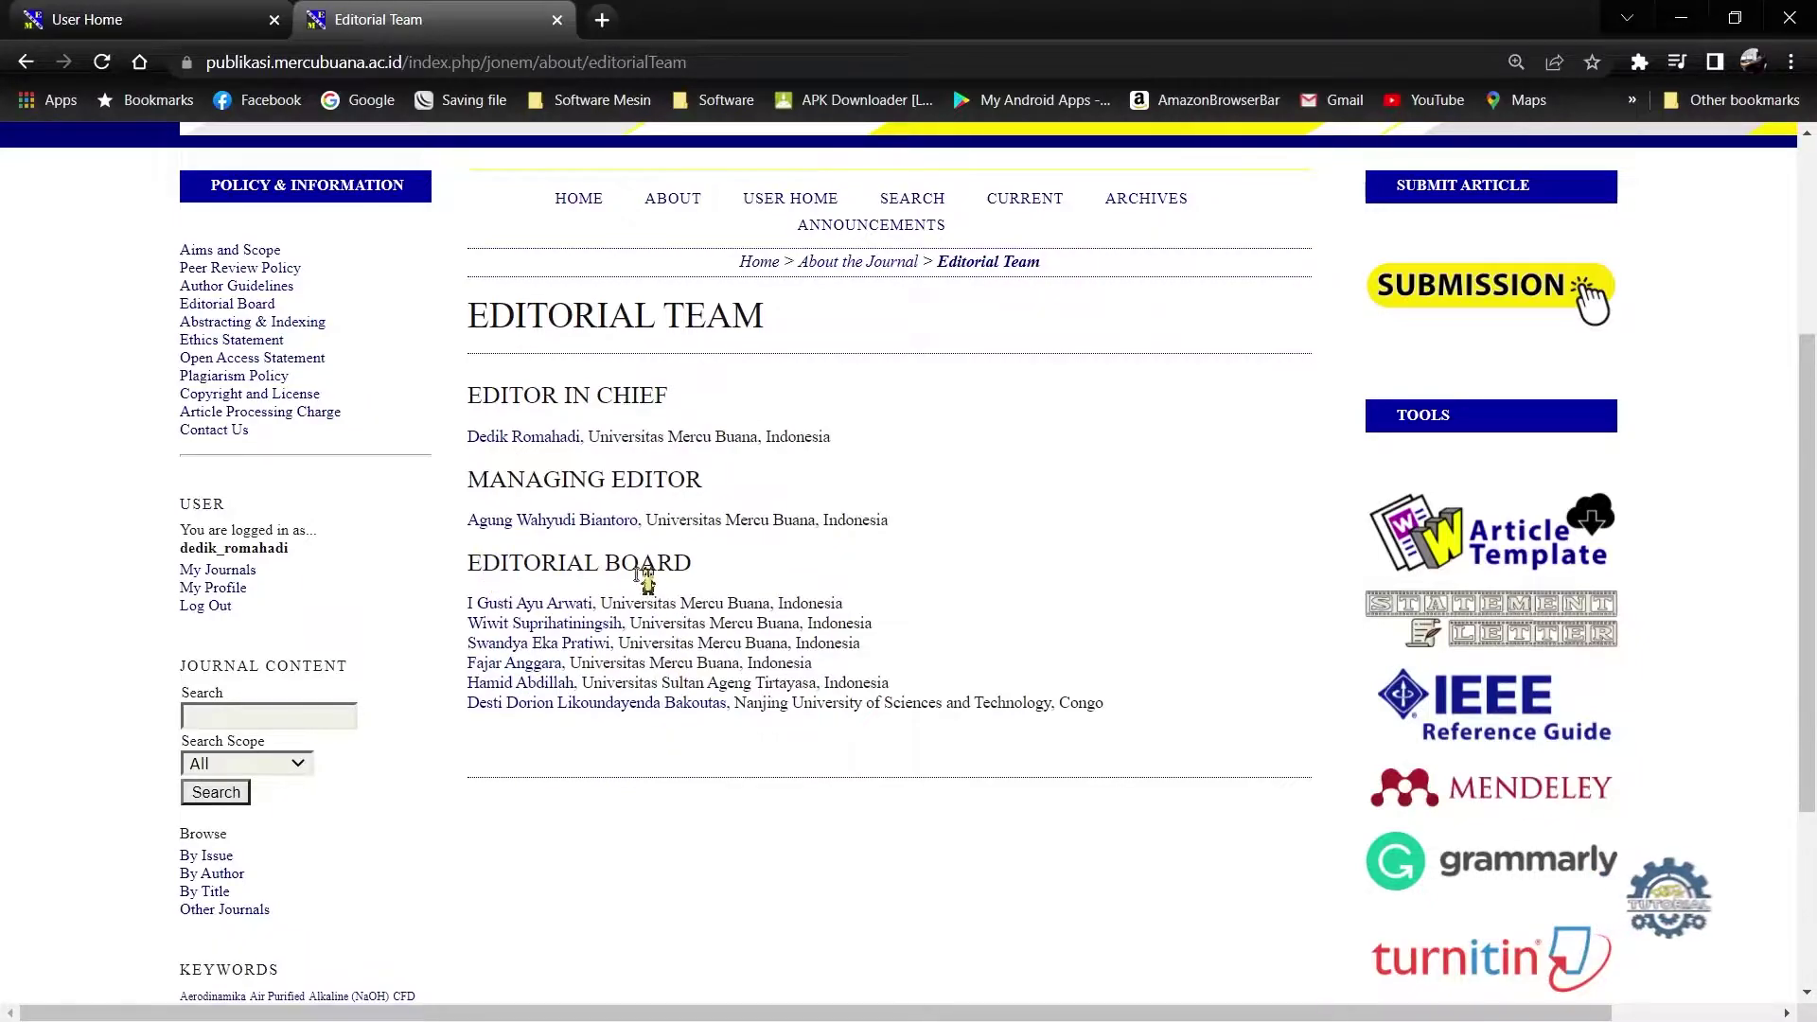
{"action": "left_click", "coordinate": [147, 21]}
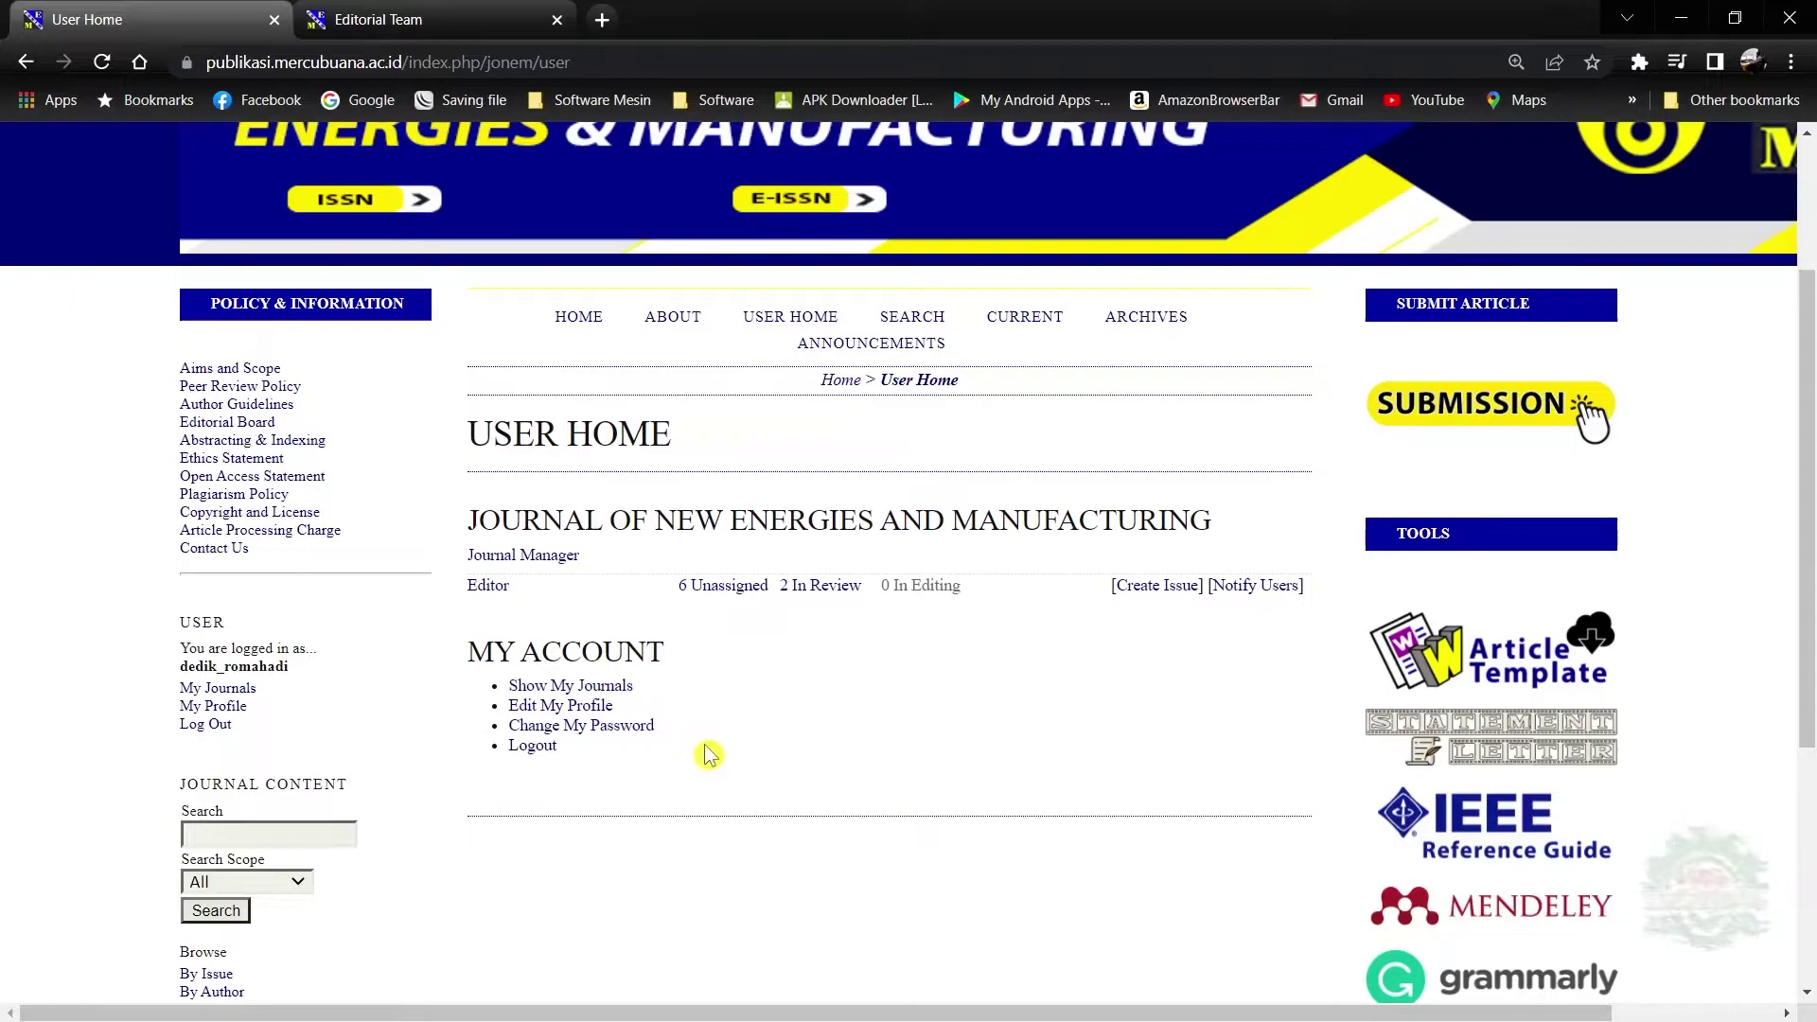
- Open the editor's list of unassigned submissions from the User Home page
{"action": "left_click_drag", "start_coordinate": [582, 672], "coordinate": [628, 697]}
{"action": "left_click", "coordinate": [701, 698]}
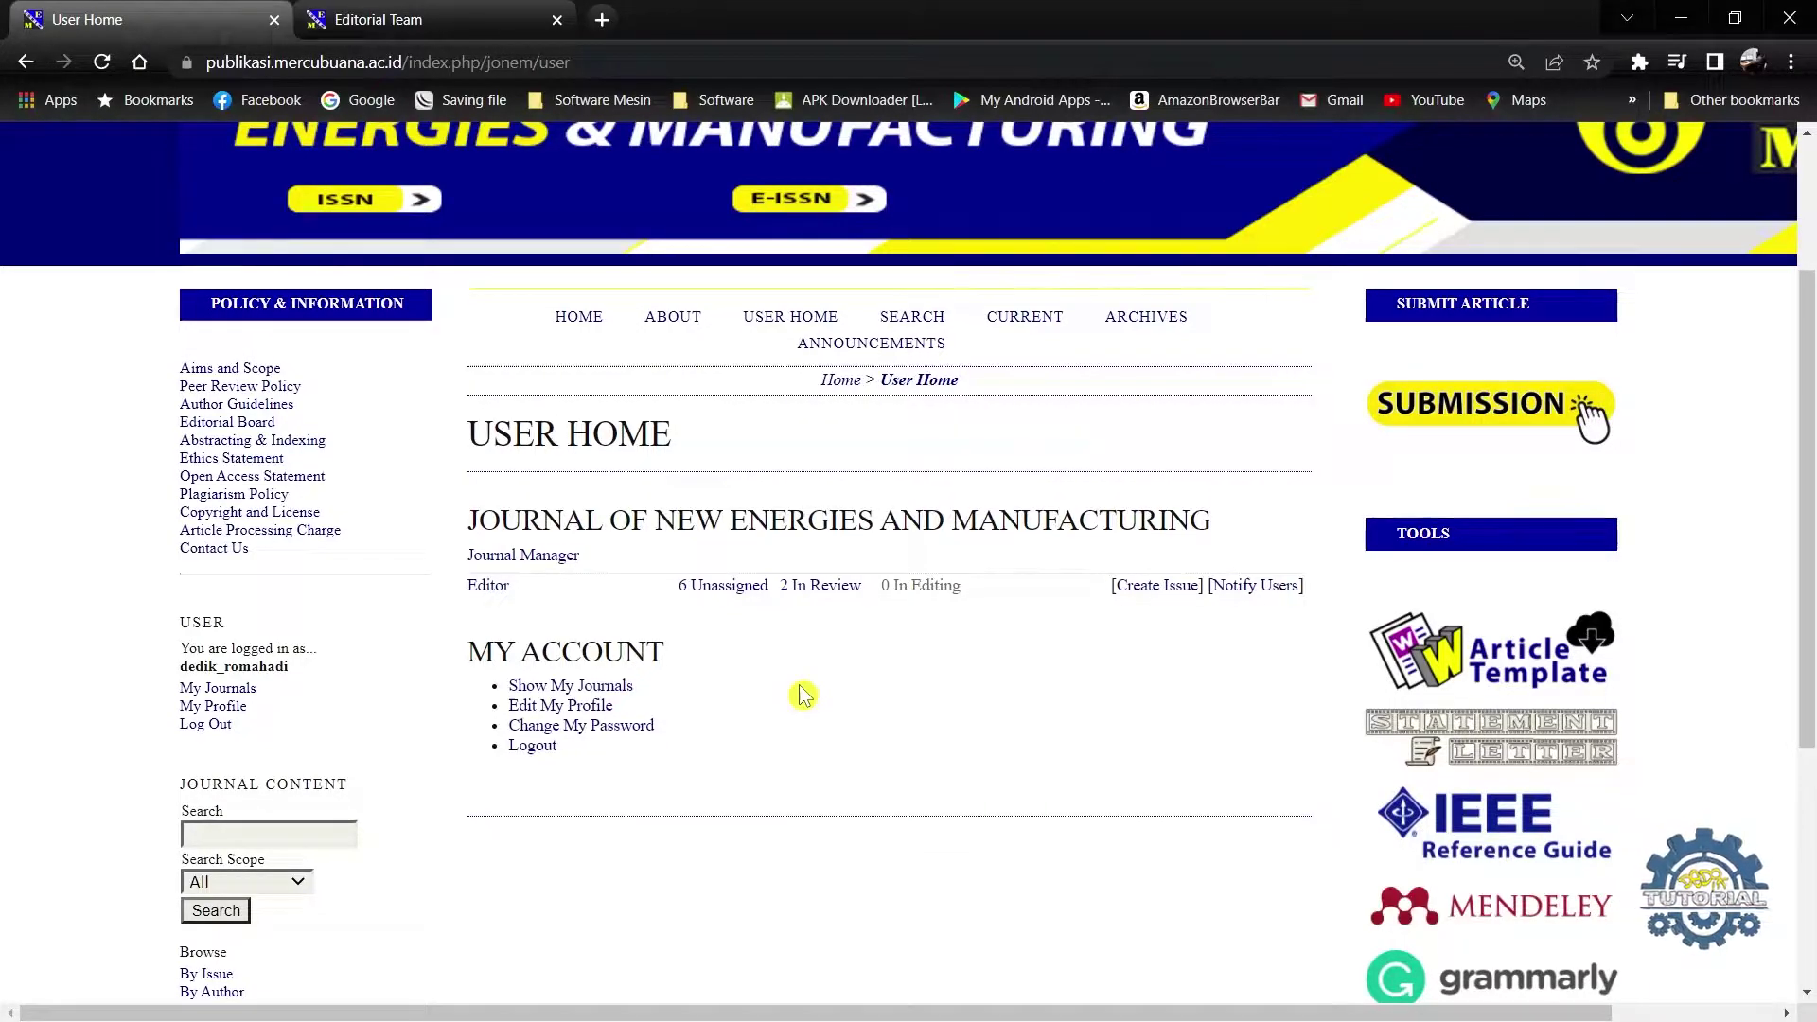
{"action": "scroll", "coordinate": [803, 696], "scroll_direction": "up", "scroll_amount": 1}
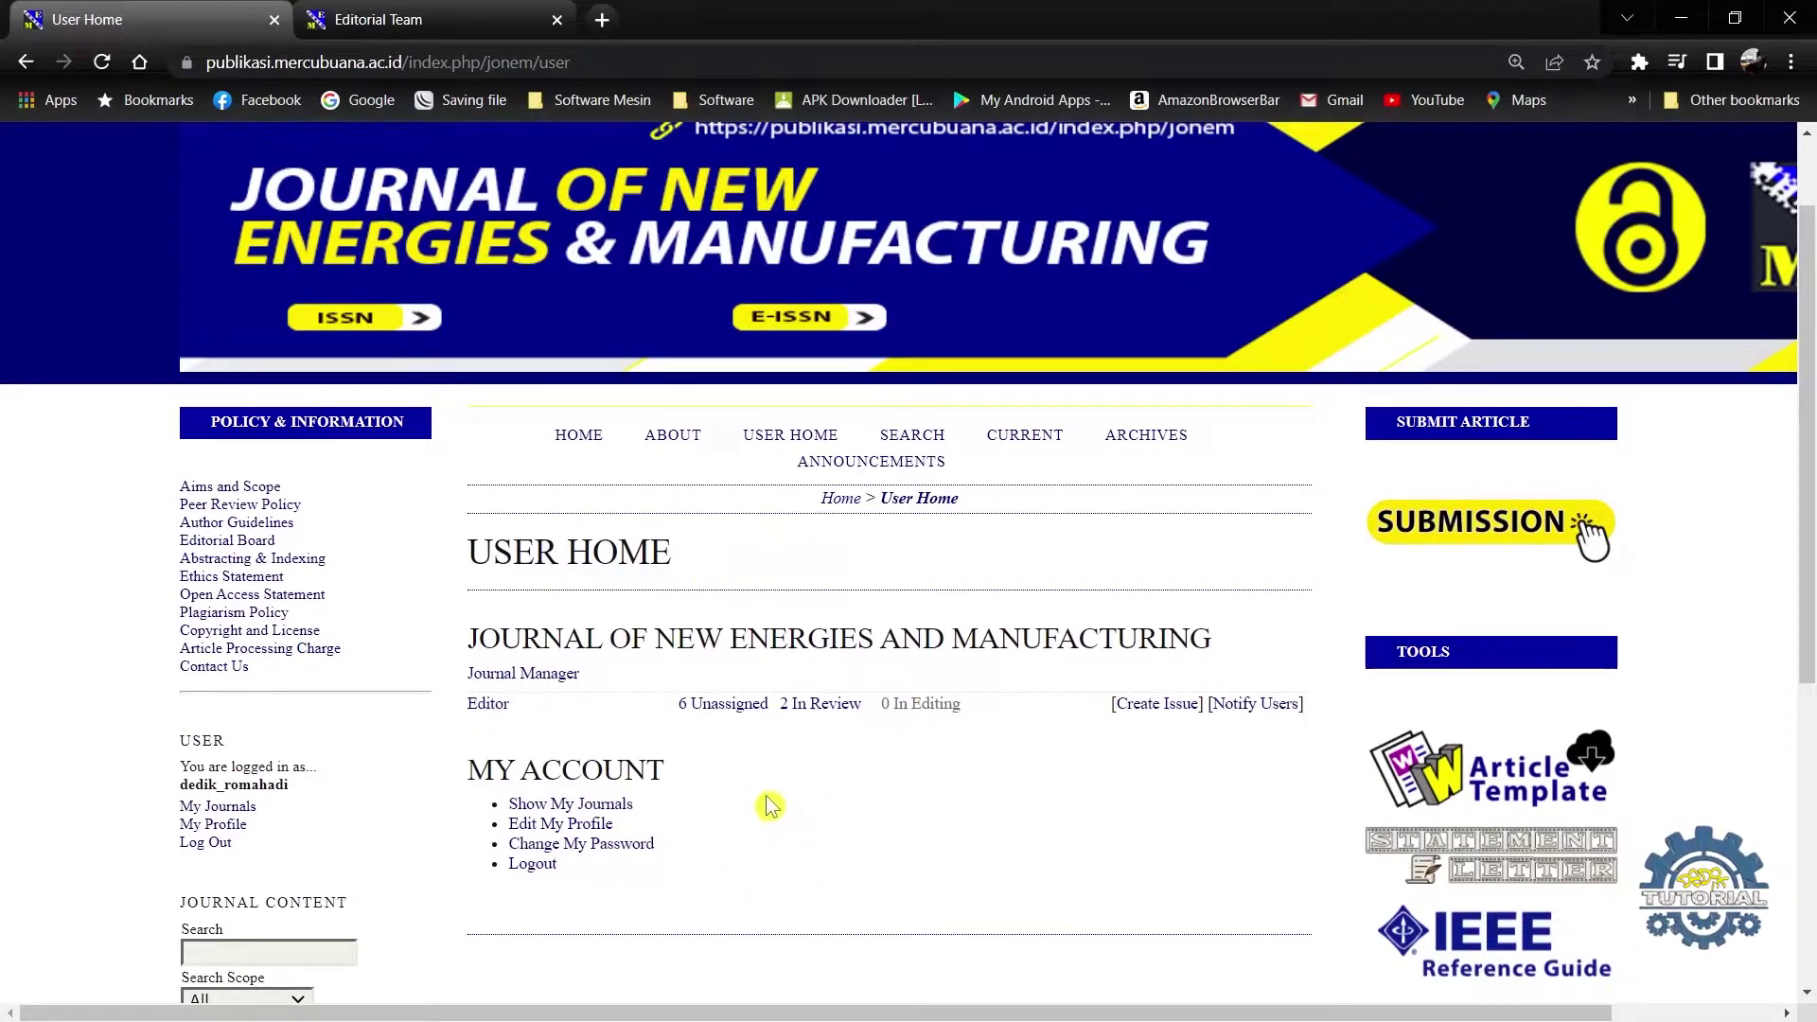
{"action": "scroll", "coordinate": [706, 820], "scroll_direction": "down", "scroll_amount": 1}
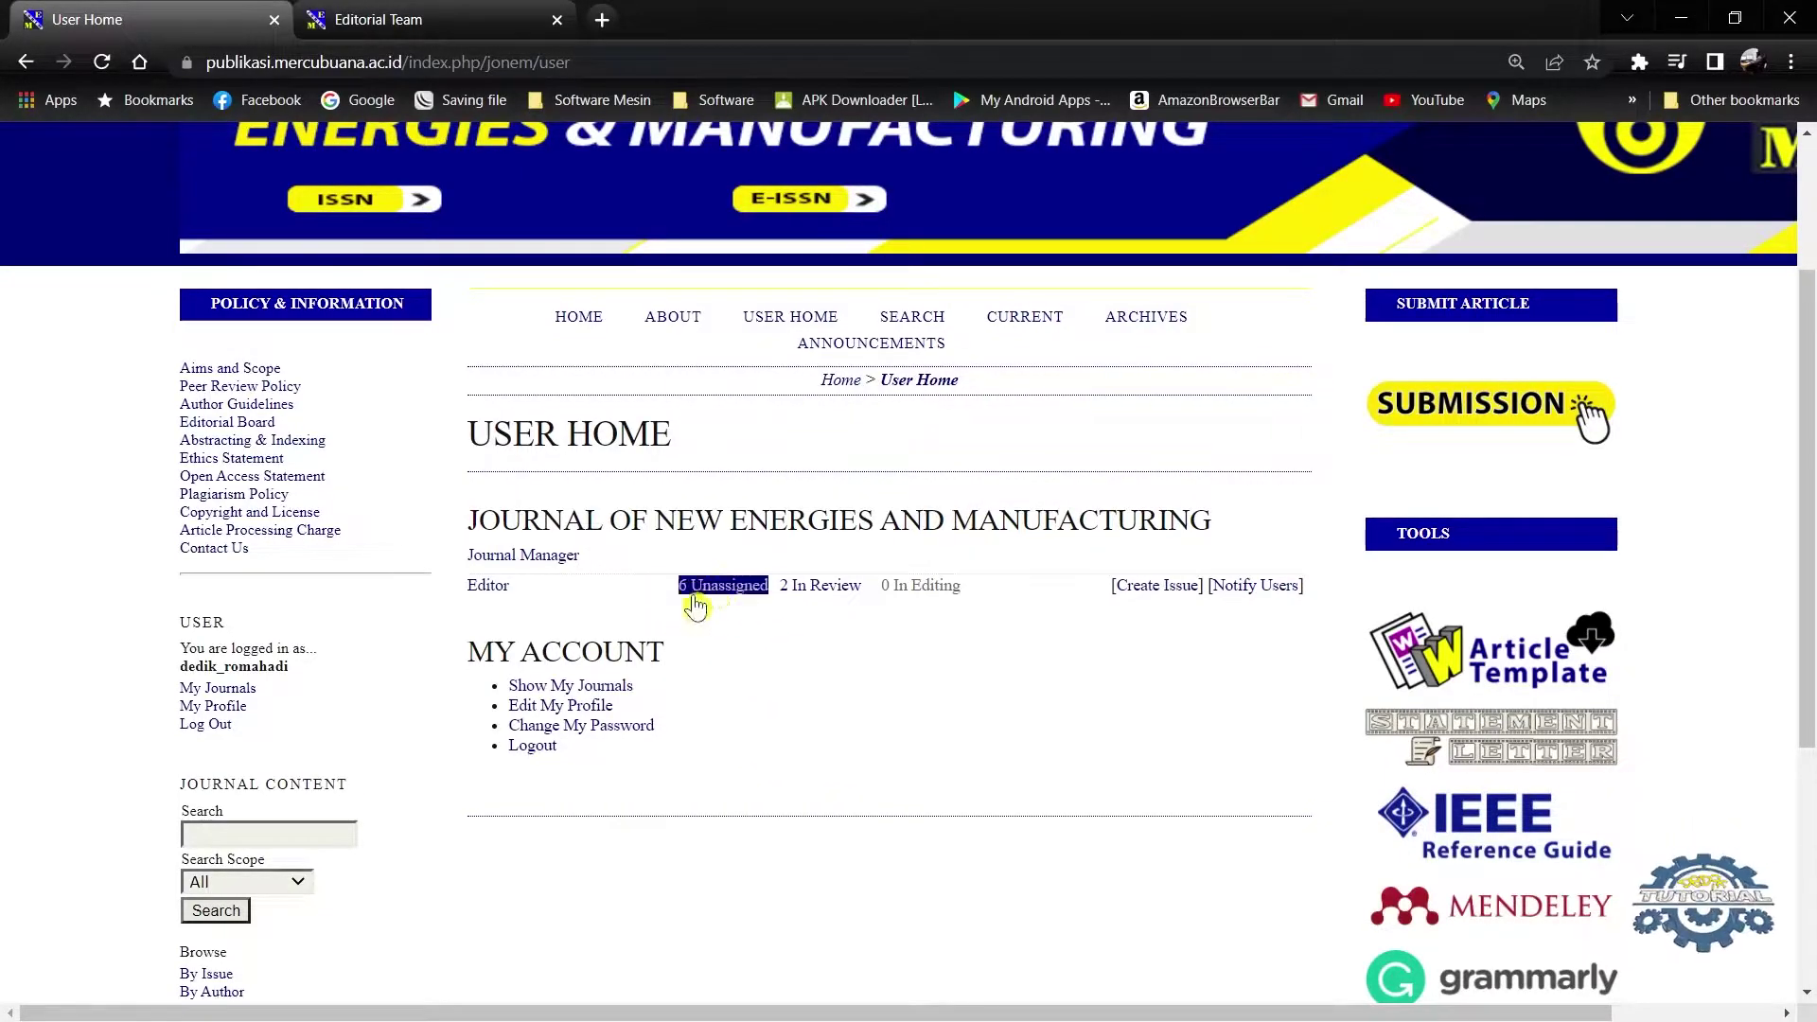
{"action": "left_click", "coordinate": [715, 604]}
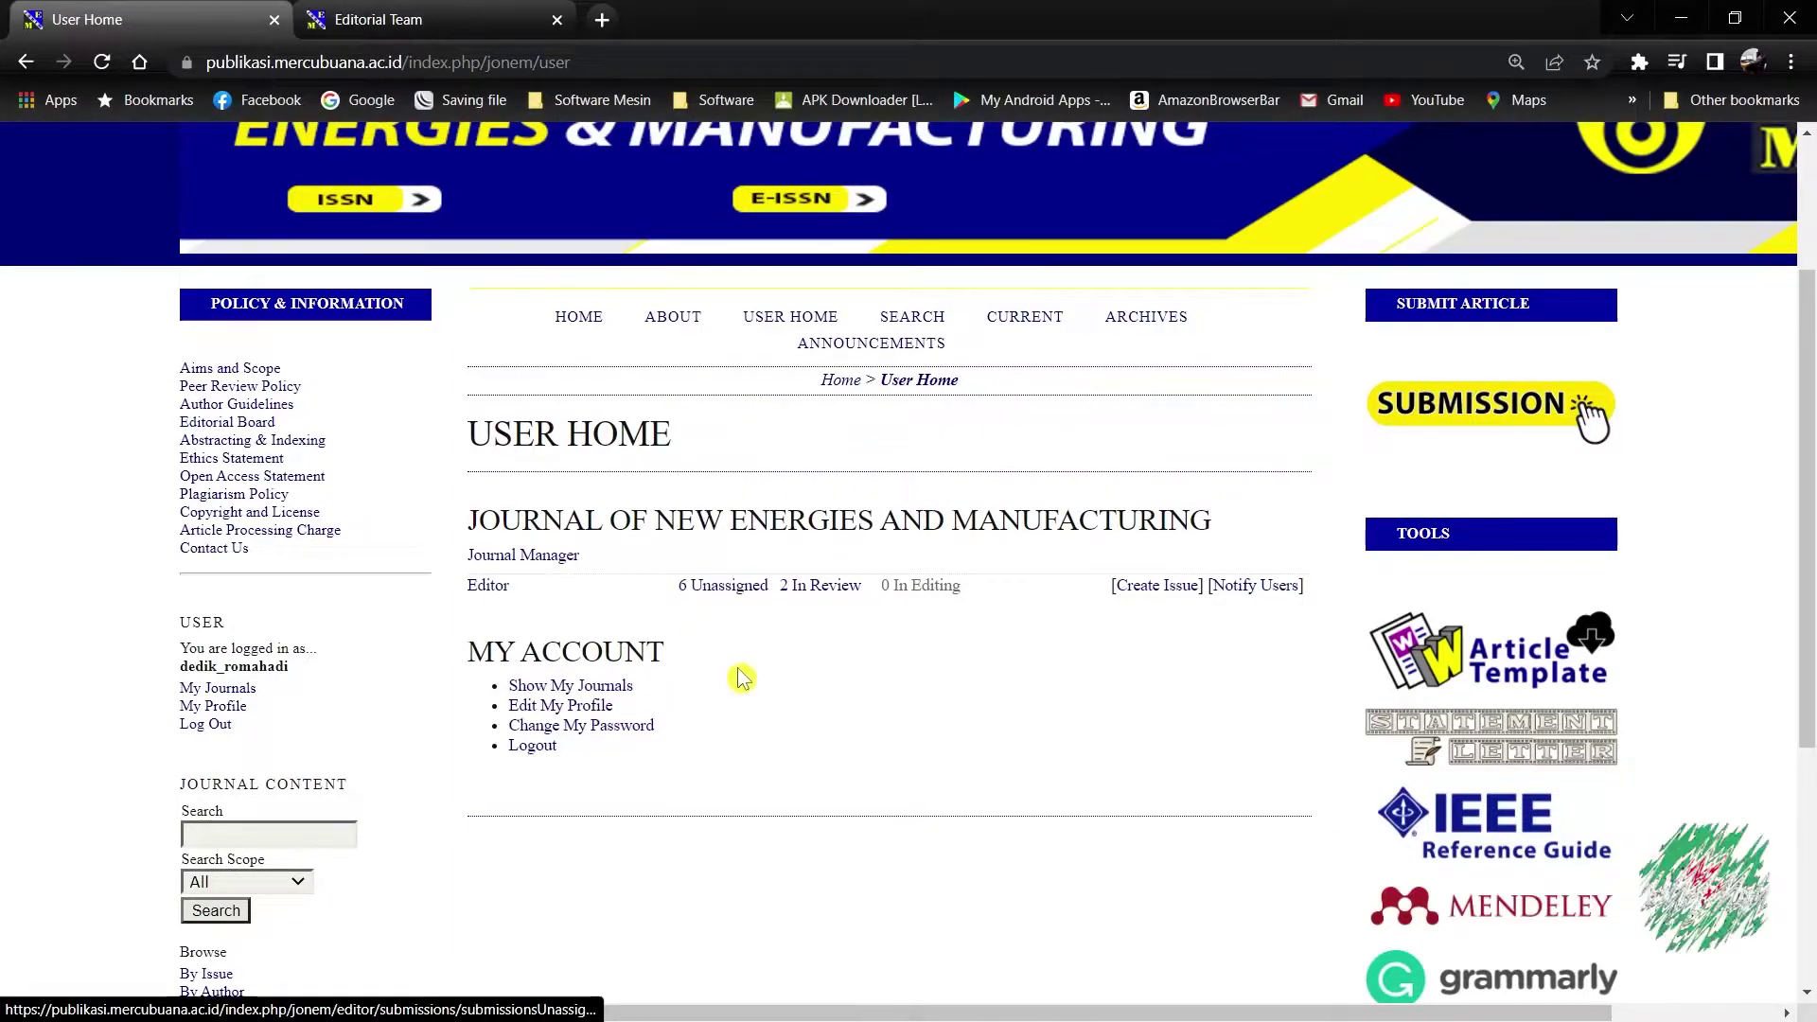
{"action": "left_click", "coordinate": [715, 589]}
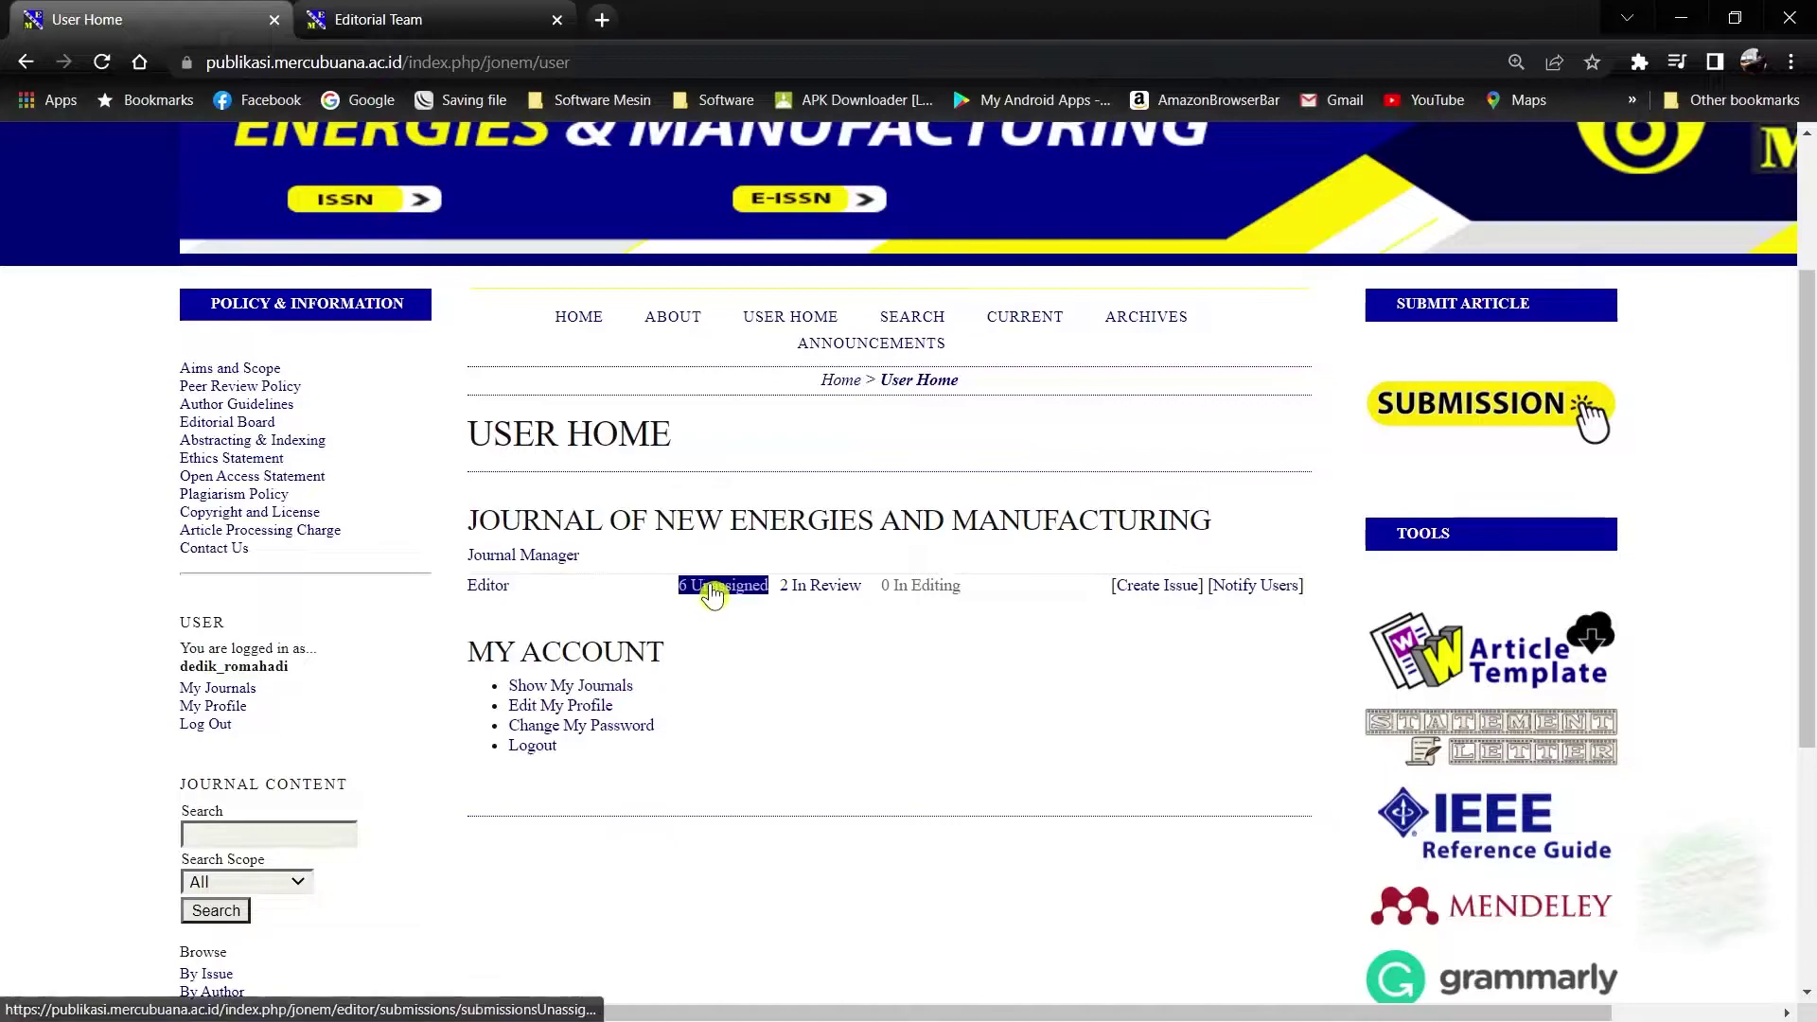
- Open the last unassigned submission, "Jumlah kata pada judul harus seminimal mungkin yang...", and review its submission, editors and status sections
{"action": "scroll", "coordinate": [738, 662], "scroll_direction": "down", "scroll_amount": 5}
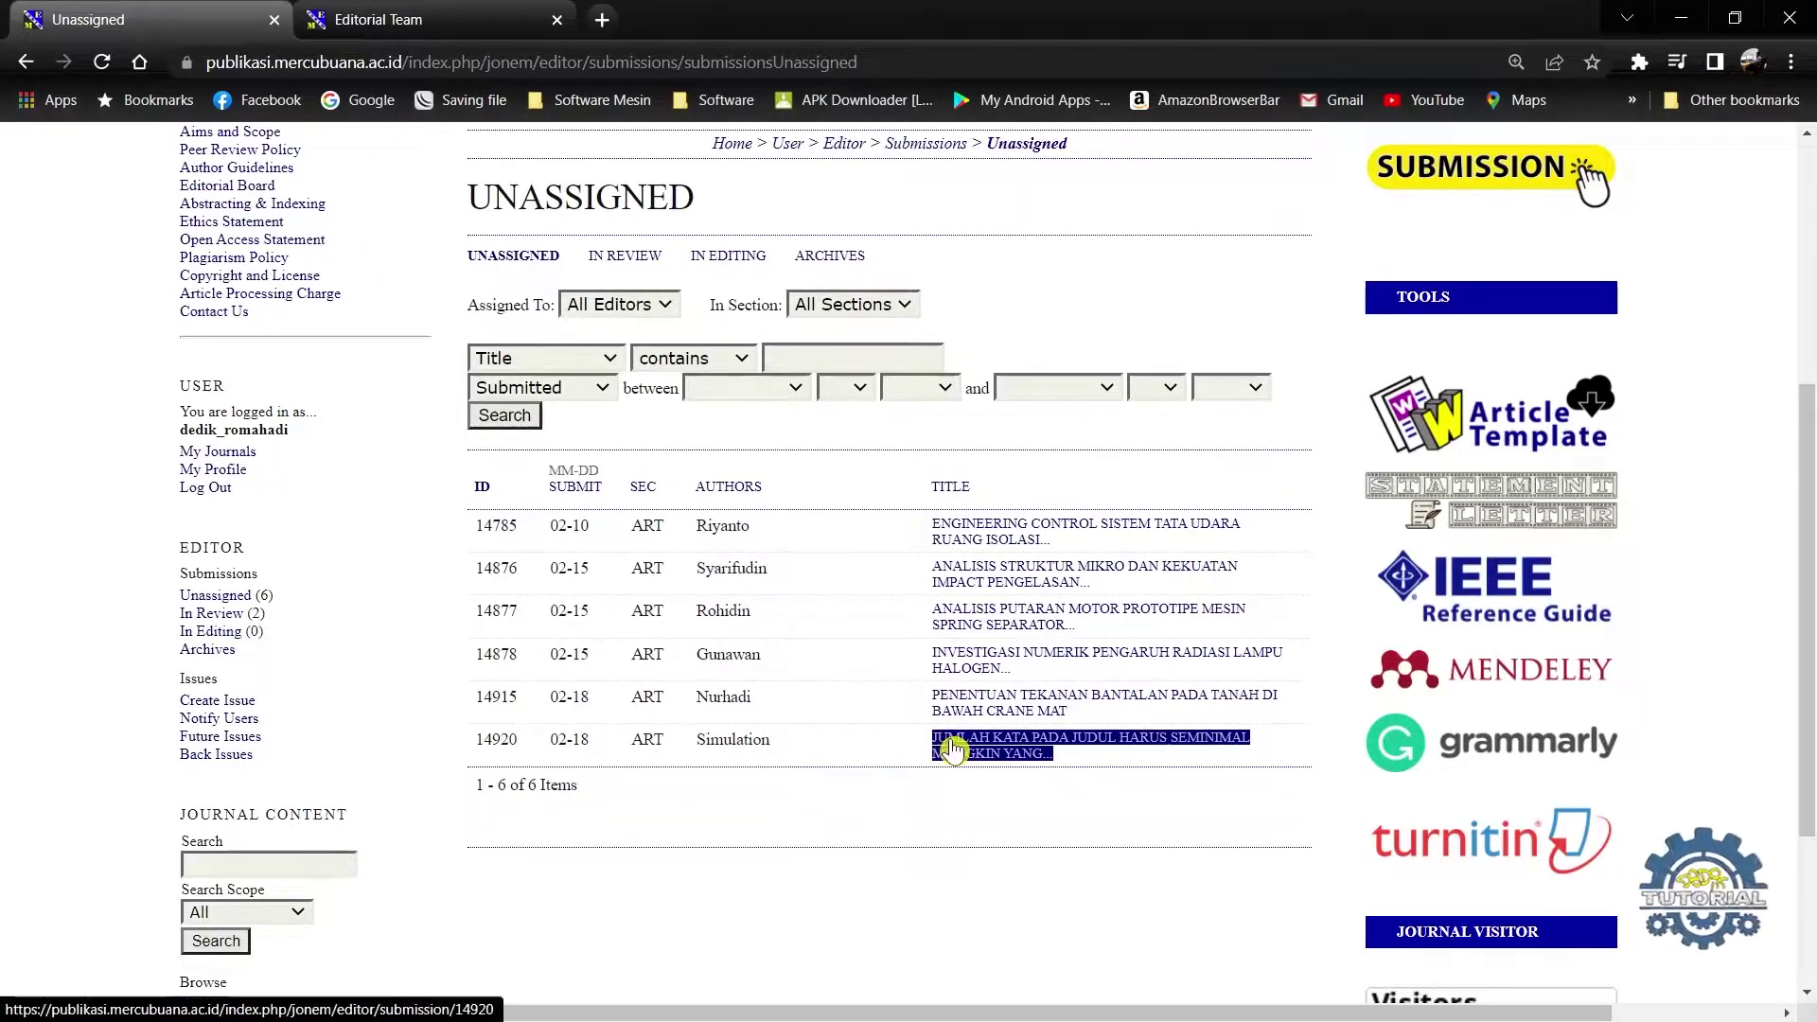
{"action": "left_click", "coordinate": [987, 745]}
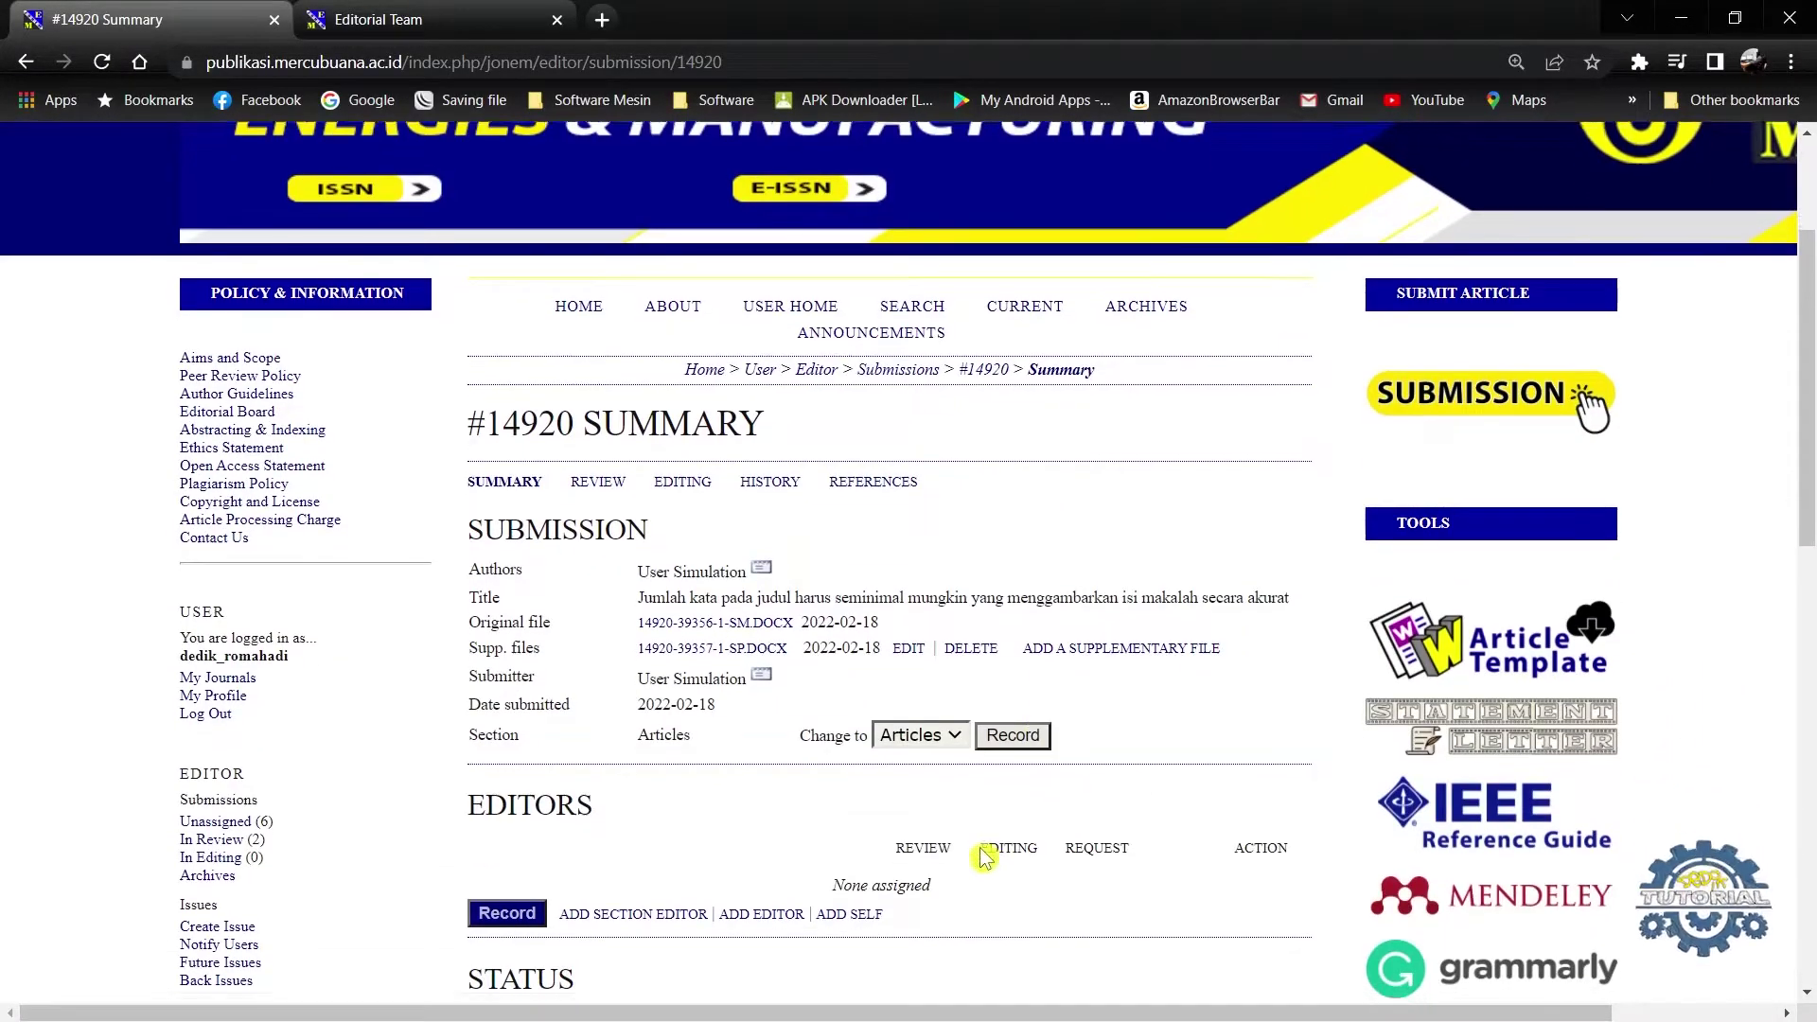
{"action": "scroll", "coordinate": [1055, 807], "scroll_direction": "down", "scroll_amount": 1}
{"action": "scroll", "coordinate": [824, 438], "scroll_direction": "up", "scroll_amount": 2}
{"action": "scroll", "coordinate": [925, 713], "scroll_direction": "down", "scroll_amount": 1}
{"action": "scroll", "coordinate": [637, 763], "scroll_direction": "down", "scroll_amount": 2}
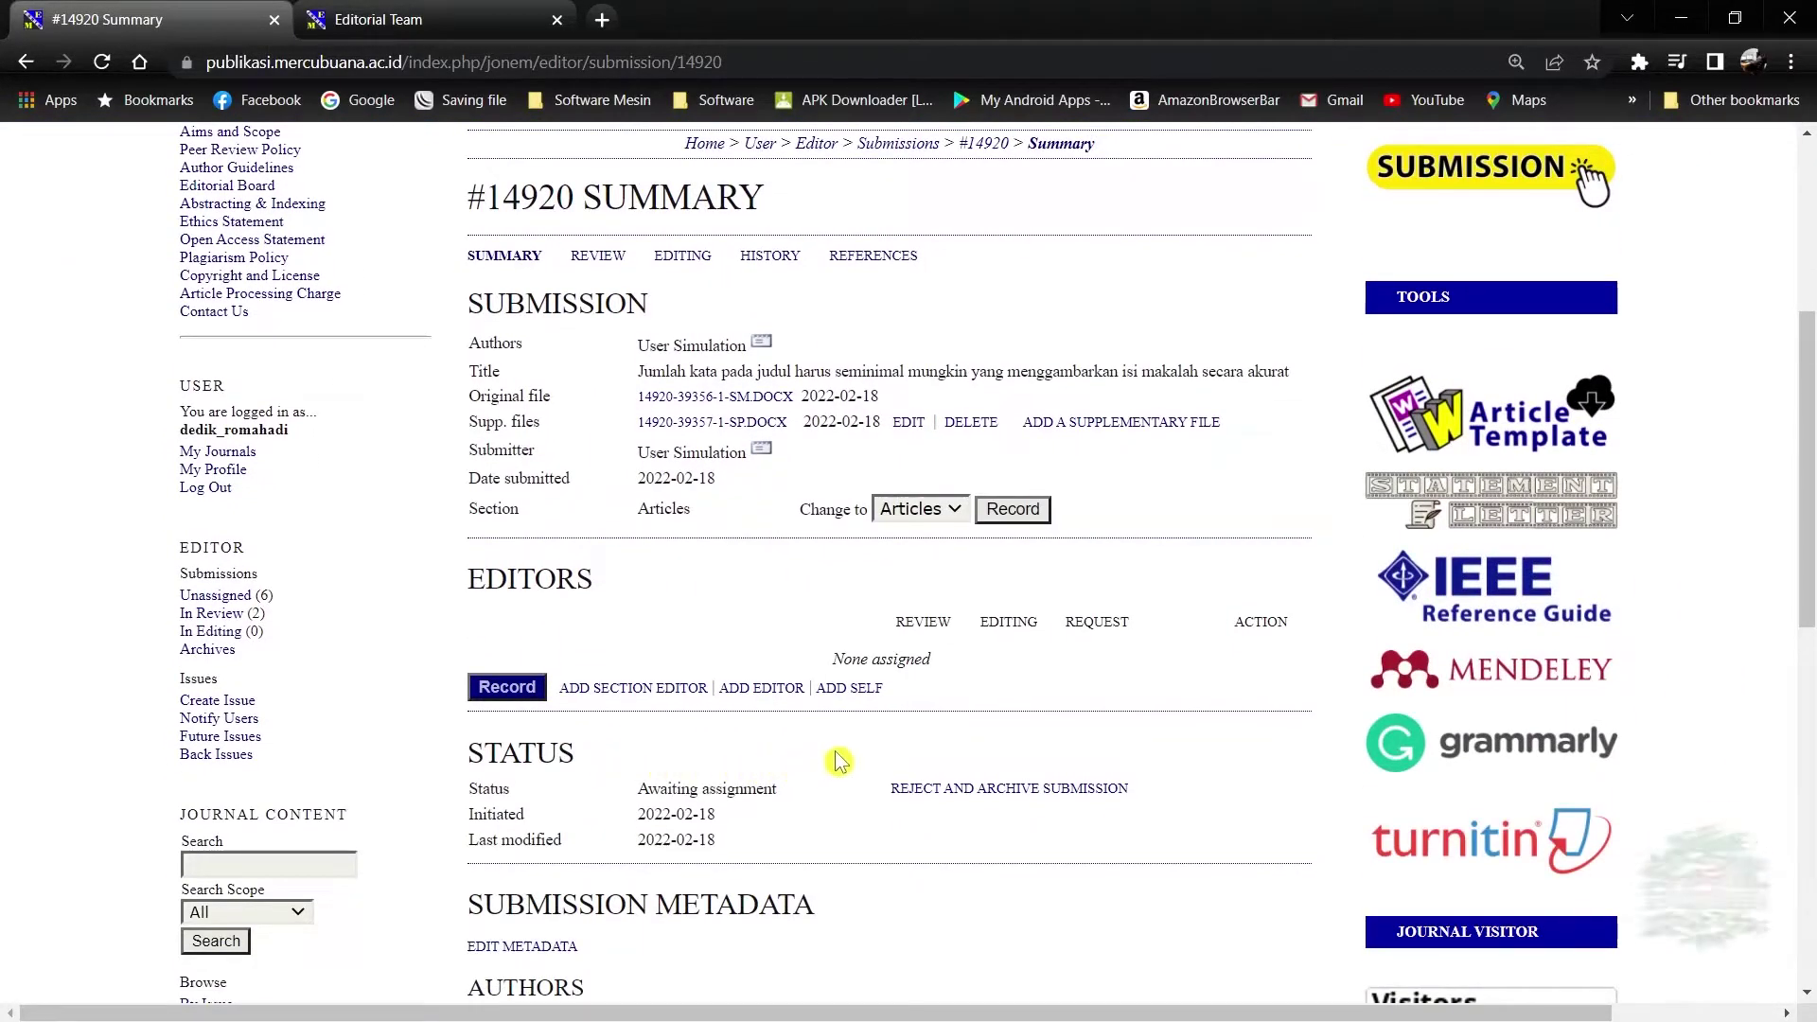
{"action": "scroll", "coordinate": [861, 752], "scroll_direction": "up", "scroll_amount": 1}
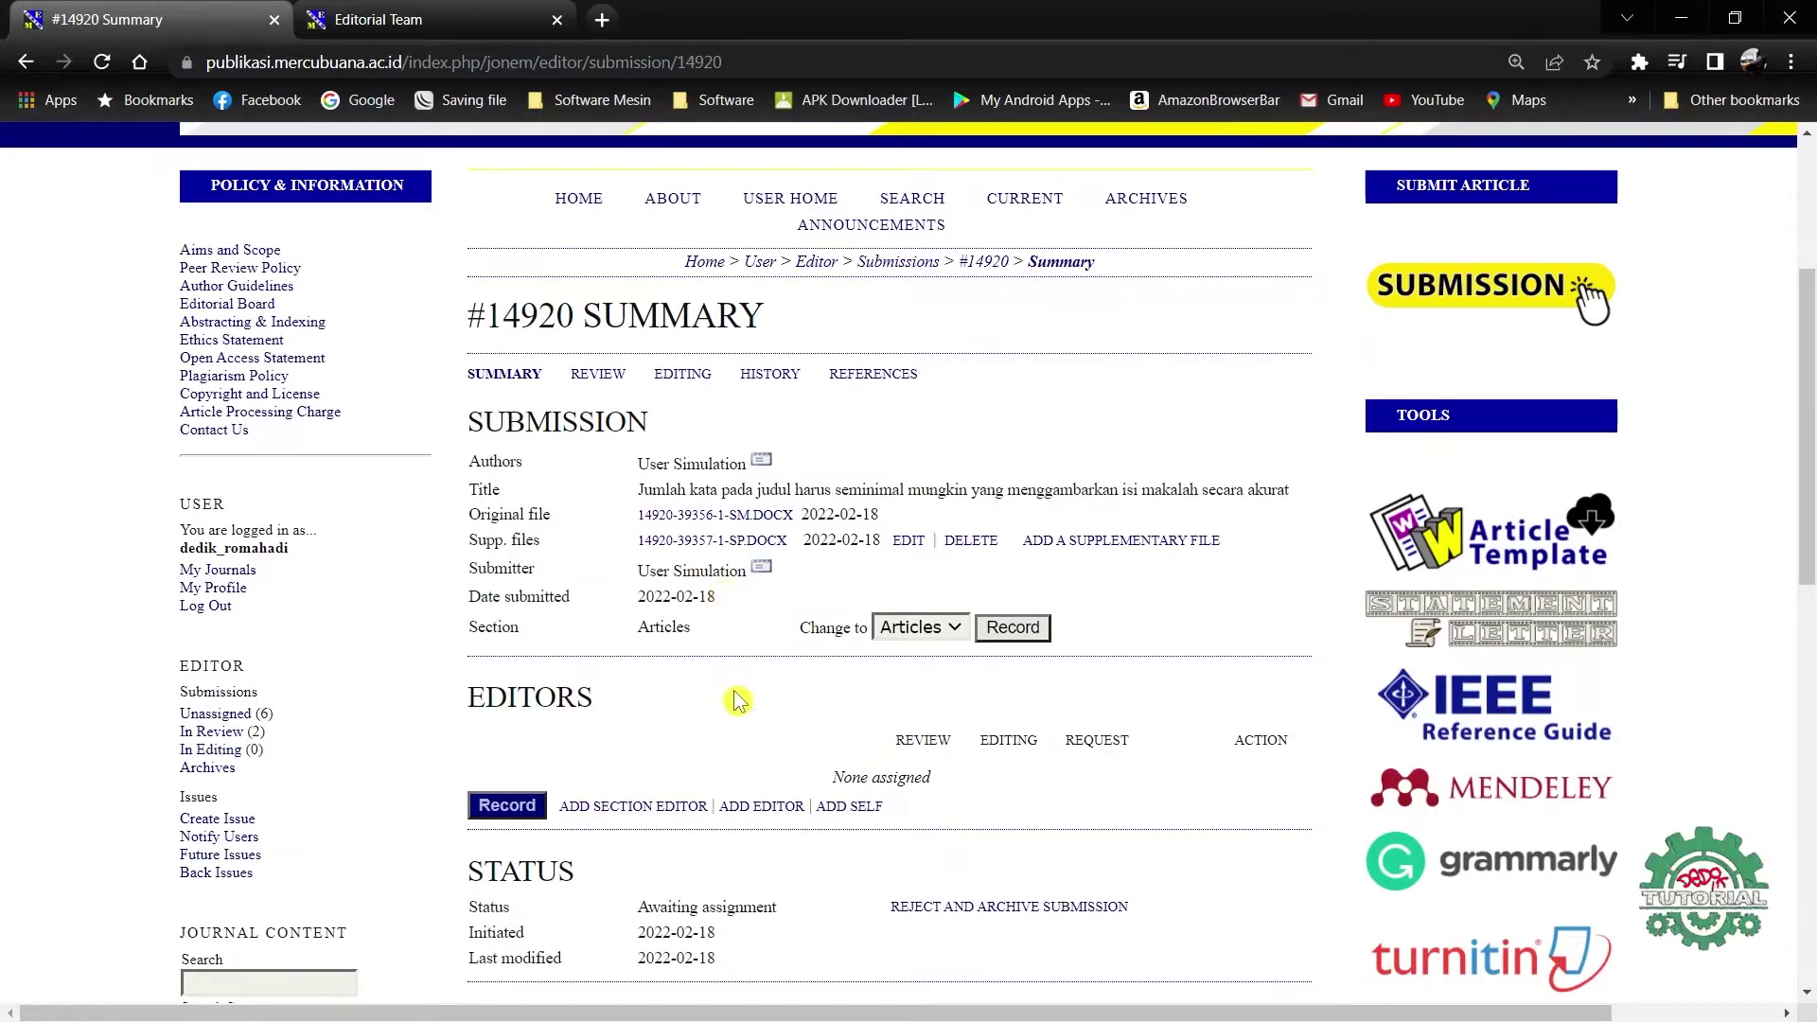
{"action": "scroll", "coordinate": [738, 701], "scroll_direction": "up", "scroll_amount": 1}
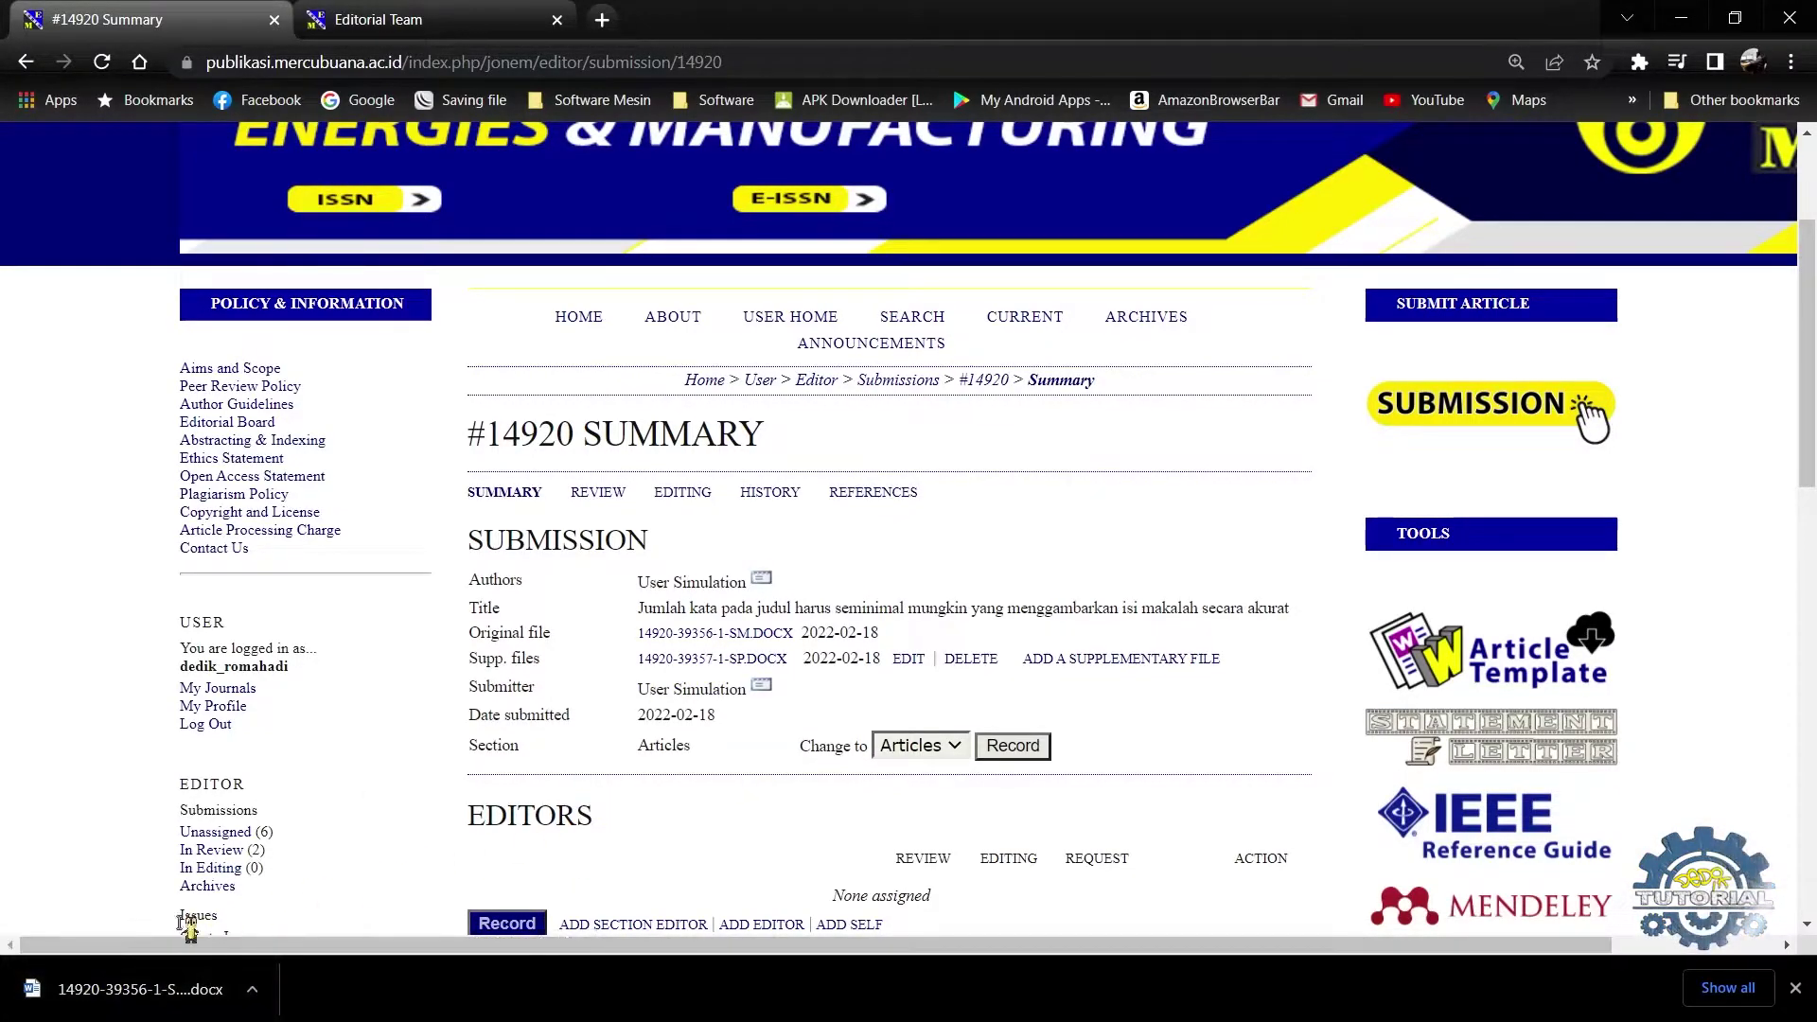
{"action": "left_click", "coordinate": [107, 998]}
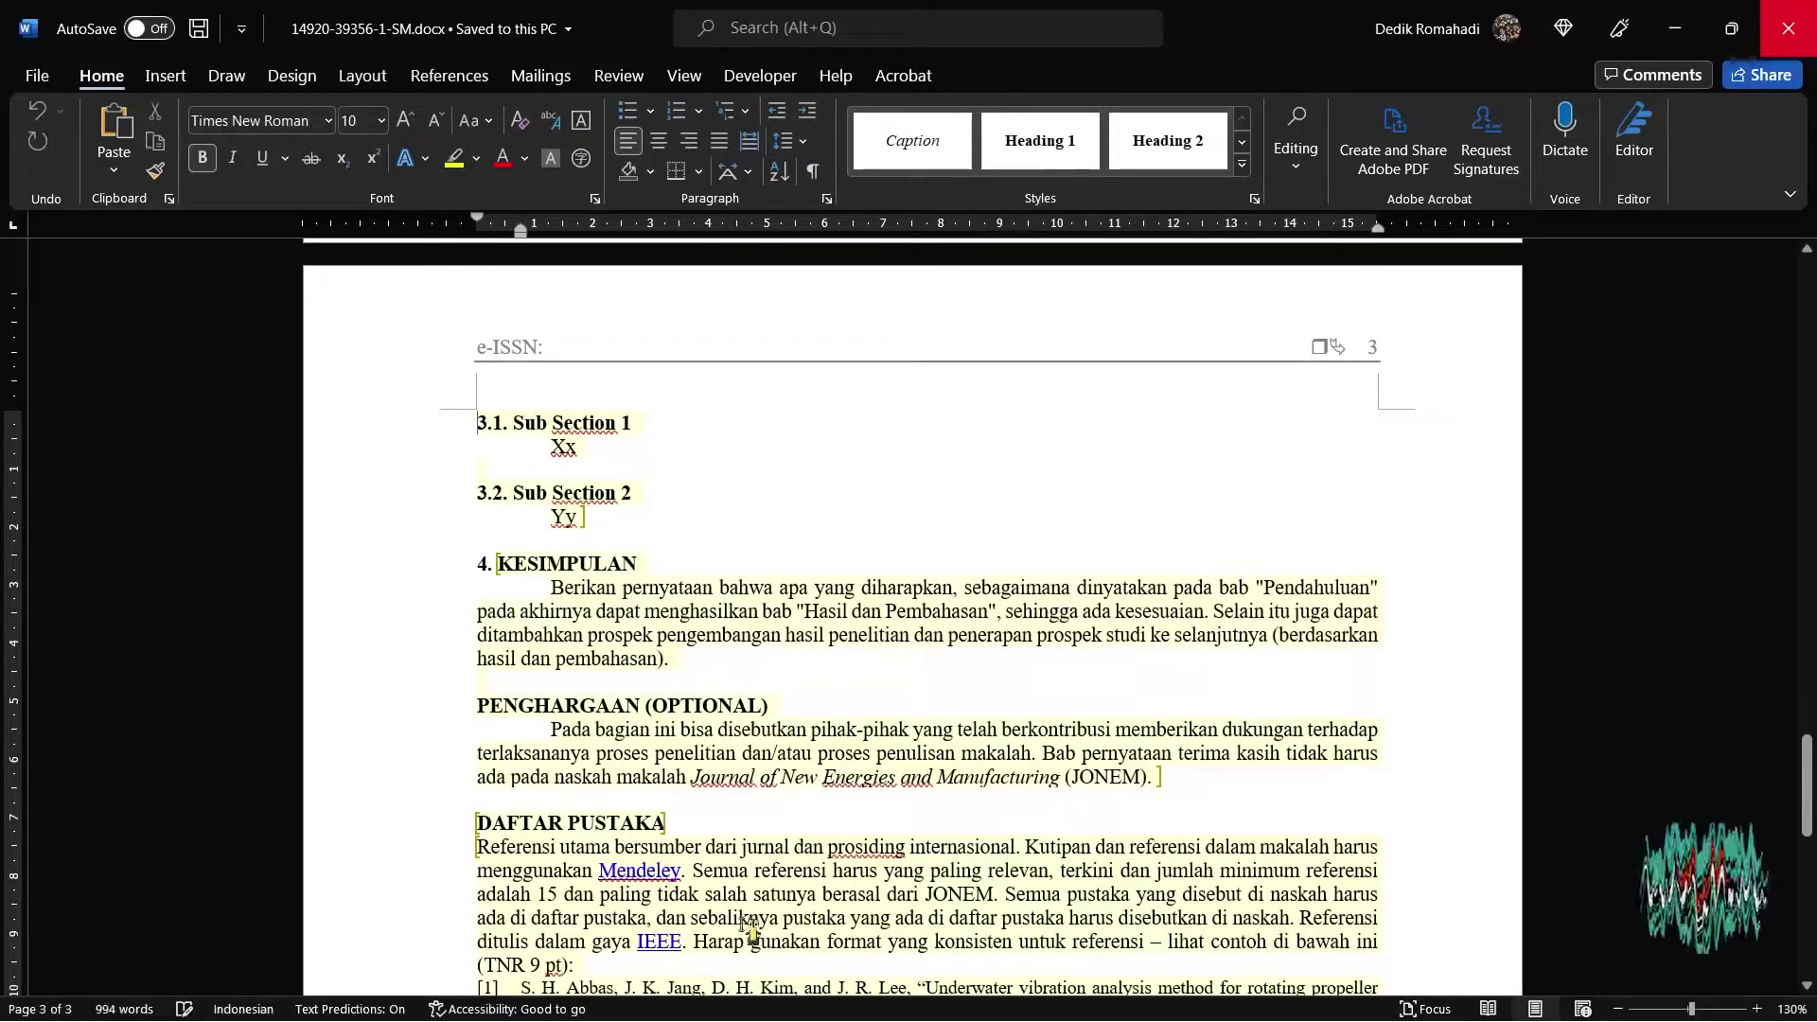
{"action": "scroll", "coordinate": [849, 771], "scroll_direction": "up", "scroll_amount": 5}
{"action": "scroll", "coordinate": [849, 770], "scroll_direction": "up", "scroll_amount": 15}
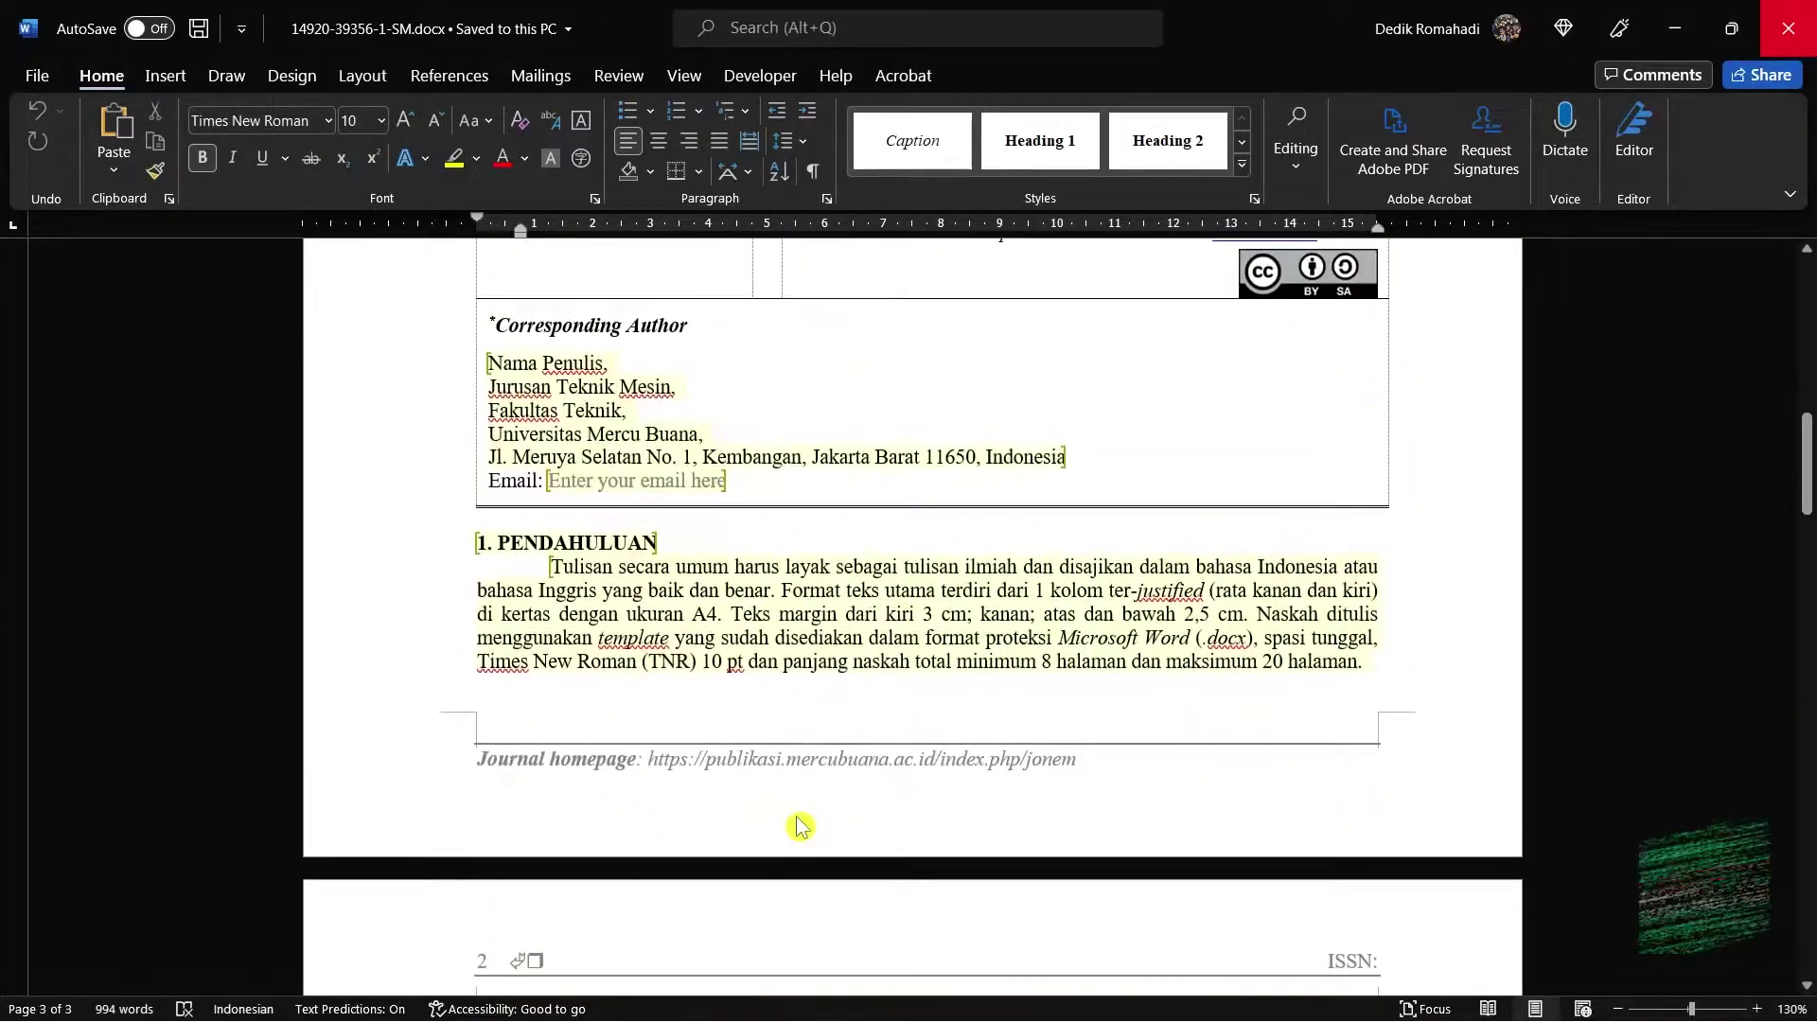
{"action": "scroll", "coordinate": [798, 815], "scroll_direction": "up", "scroll_amount": 5}
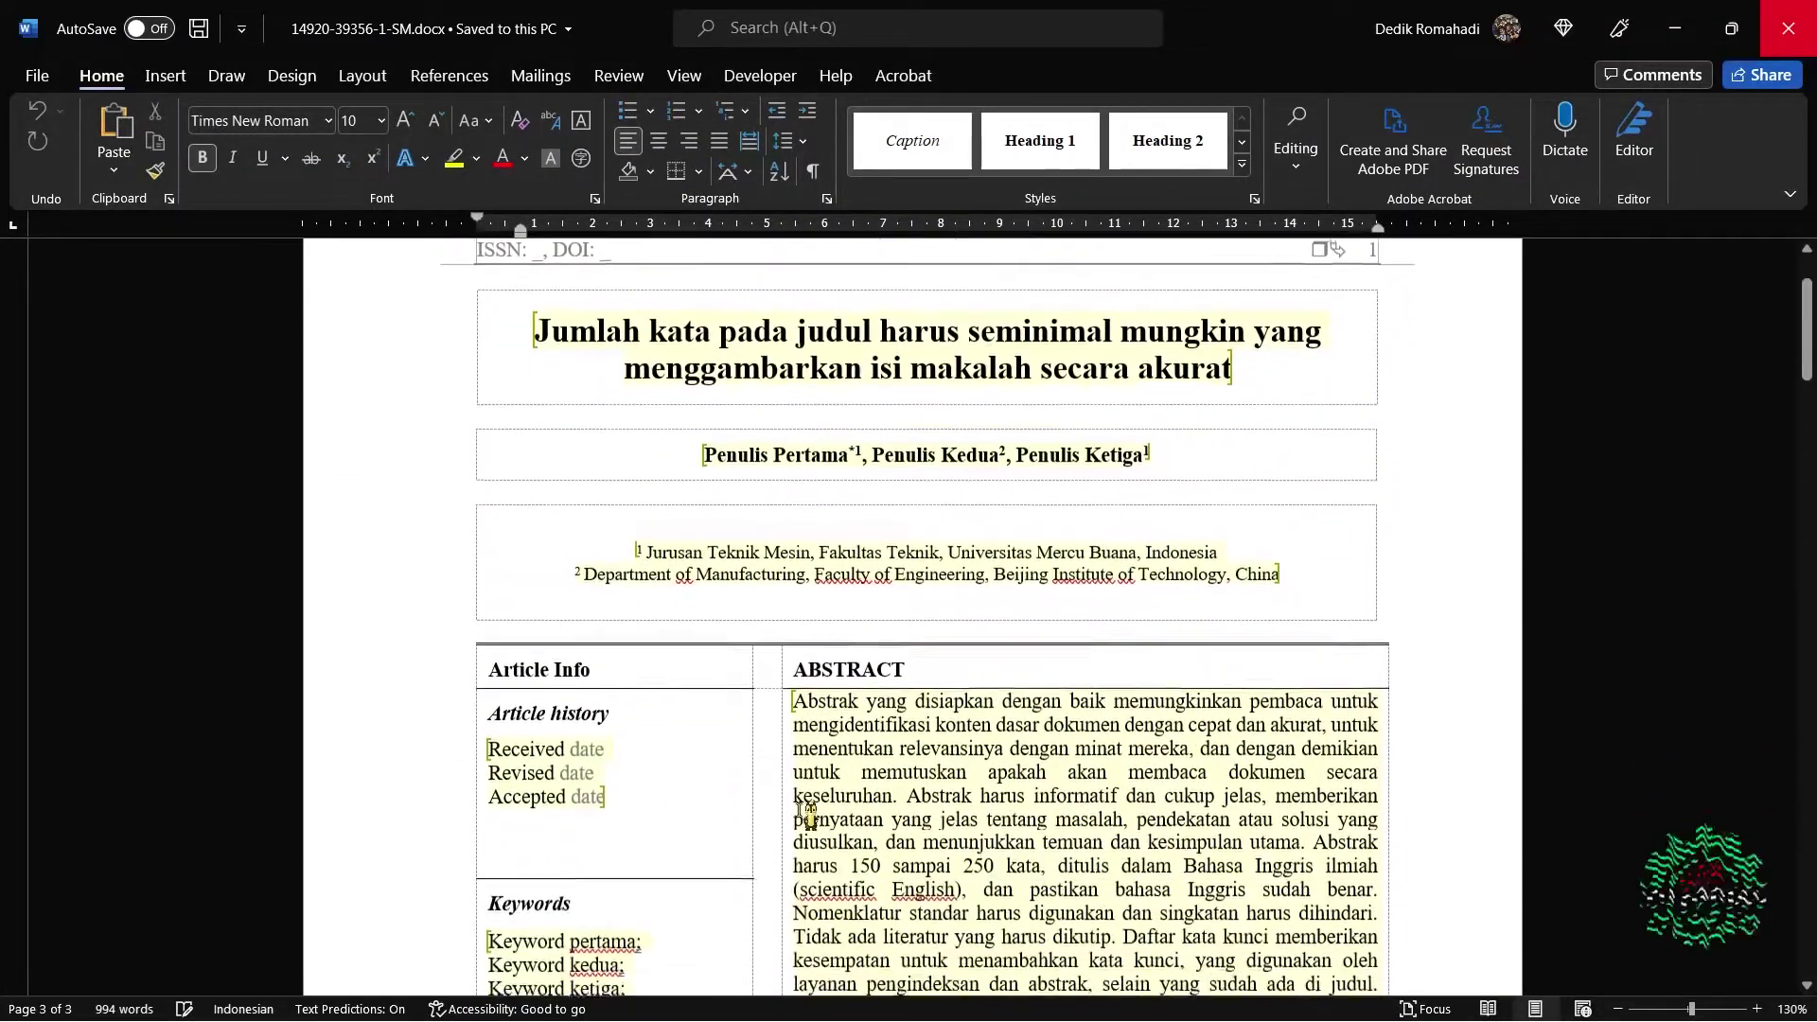
{"action": "scroll", "coordinate": [841, 793], "scroll_direction": "up", "scroll_amount": 1}
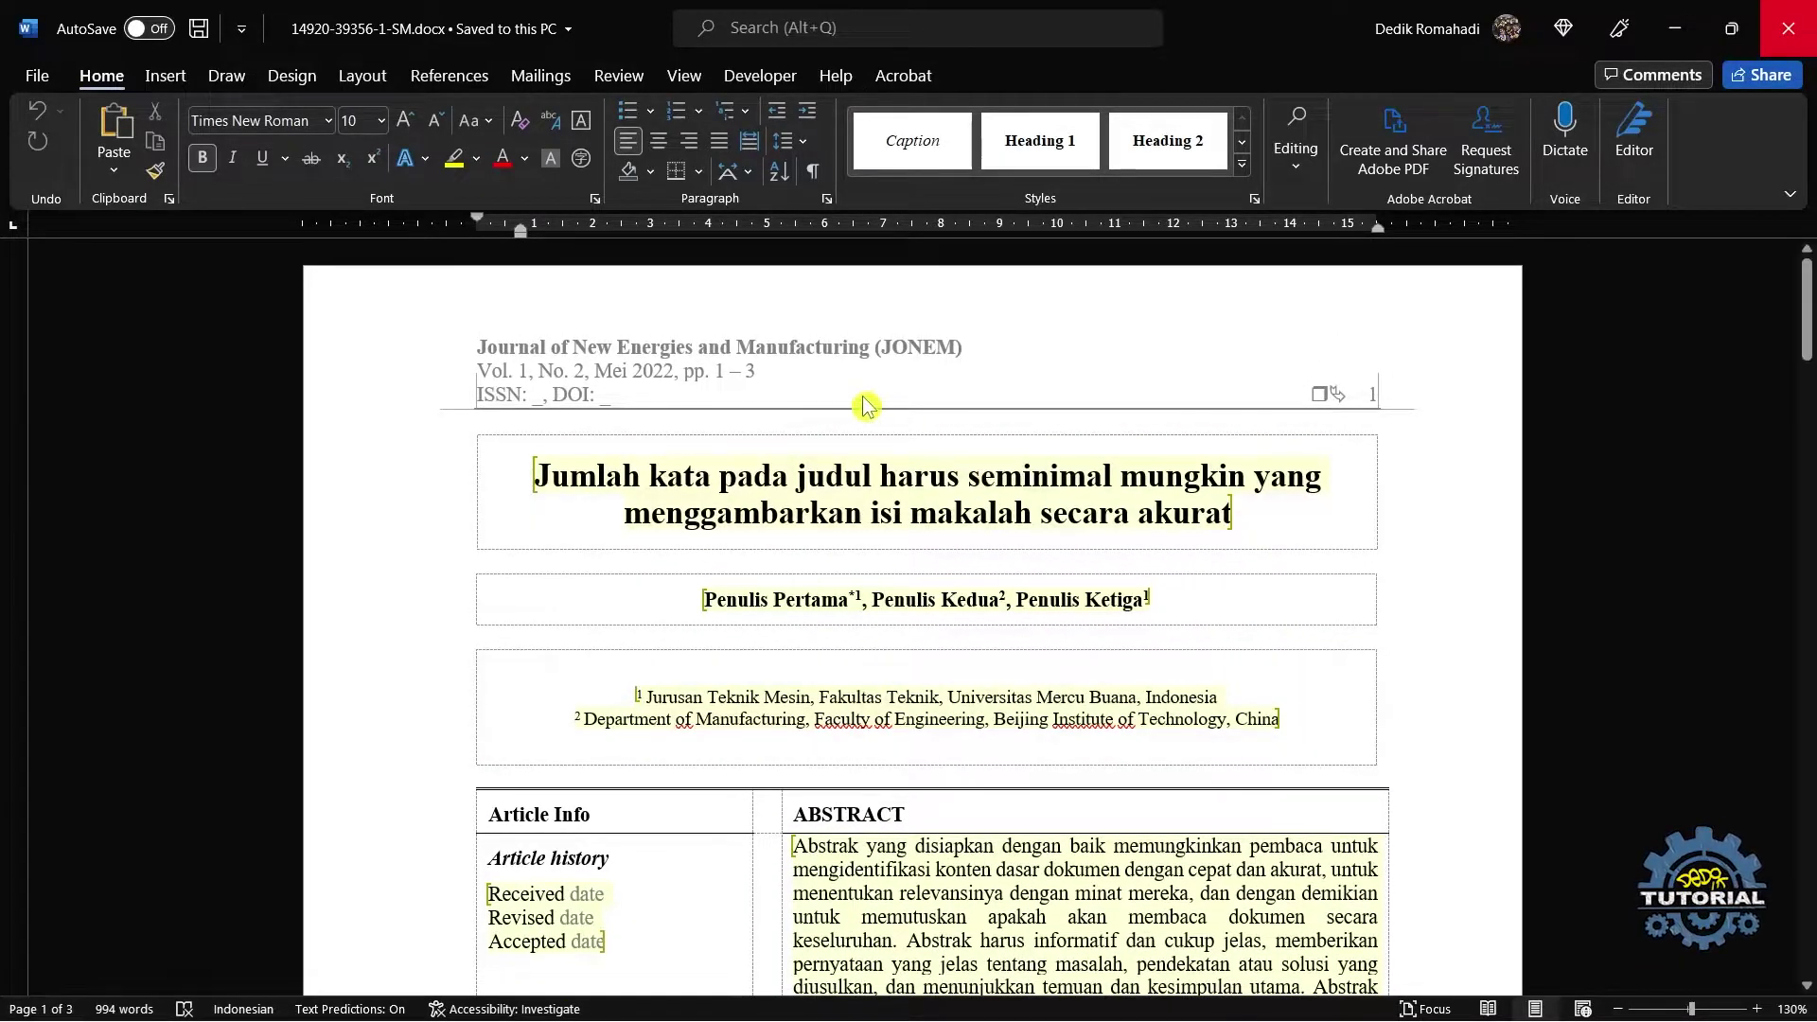
- Check the manuscript's title, author line, affiliations and article info block on its first page
{"action": "left_click", "coordinate": [961, 432]}
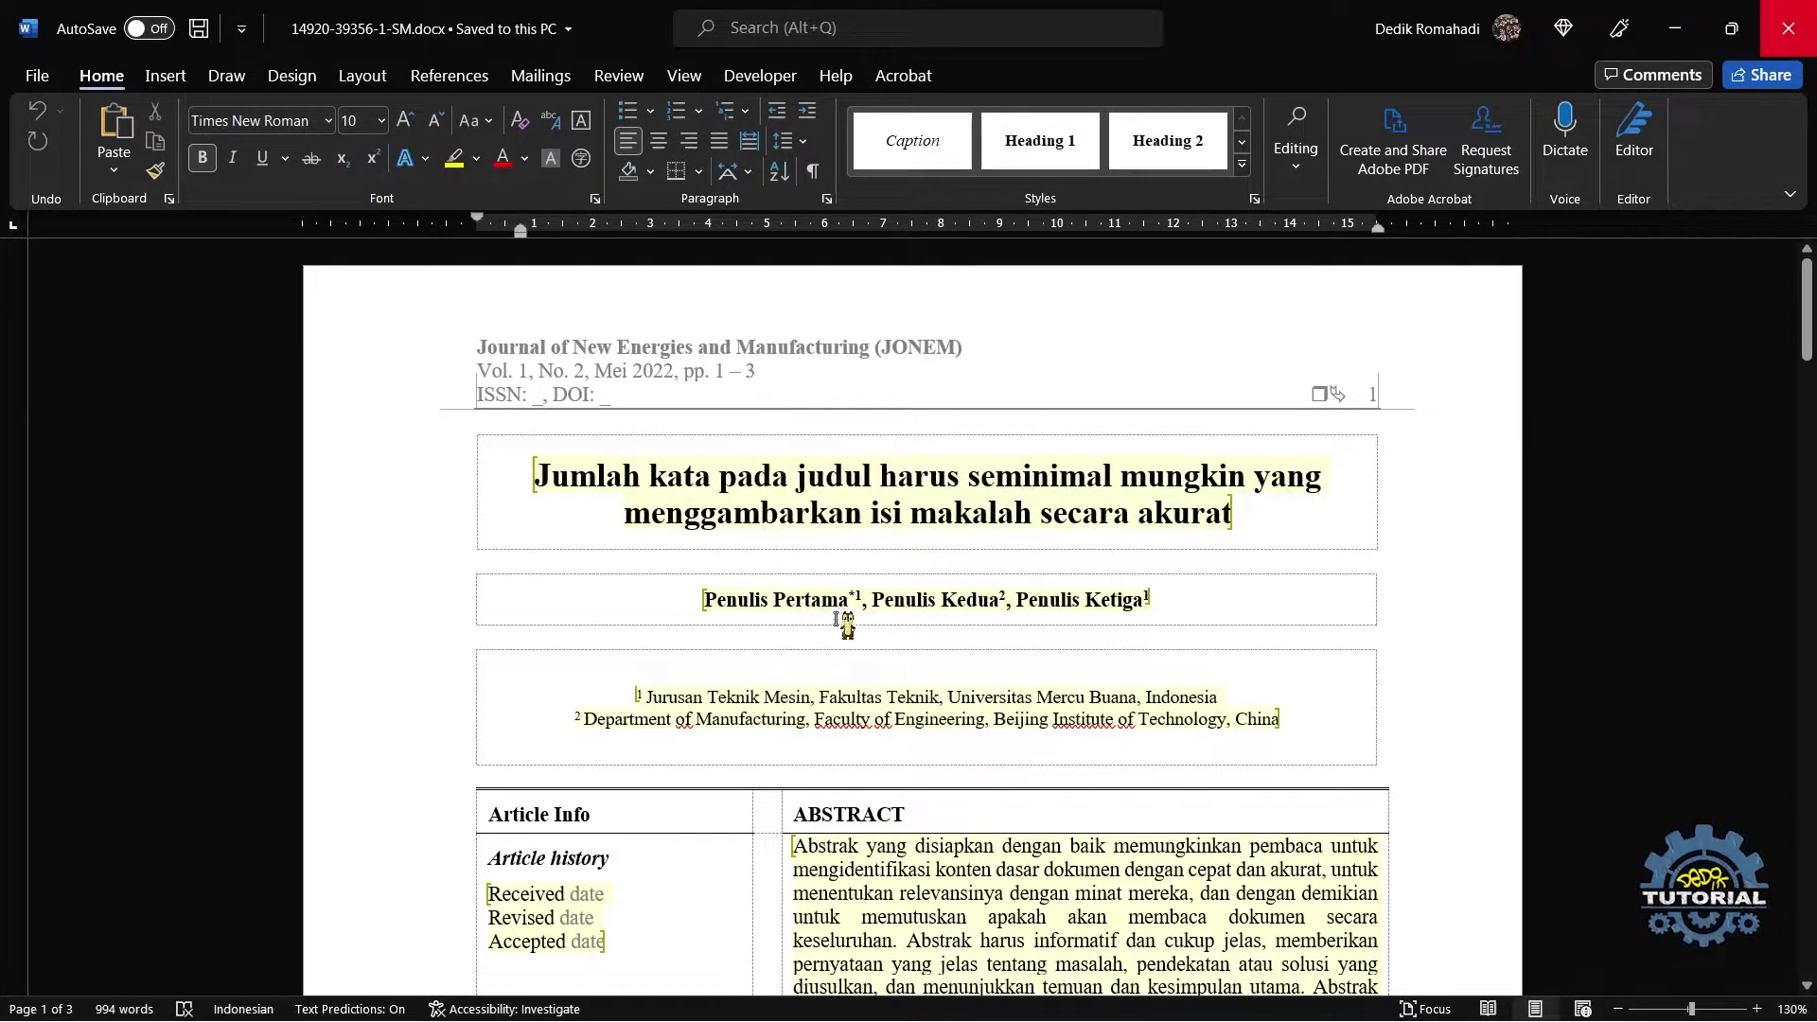
{"action": "scroll", "coordinate": [851, 632], "scroll_direction": "down", "scroll_amount": 1}
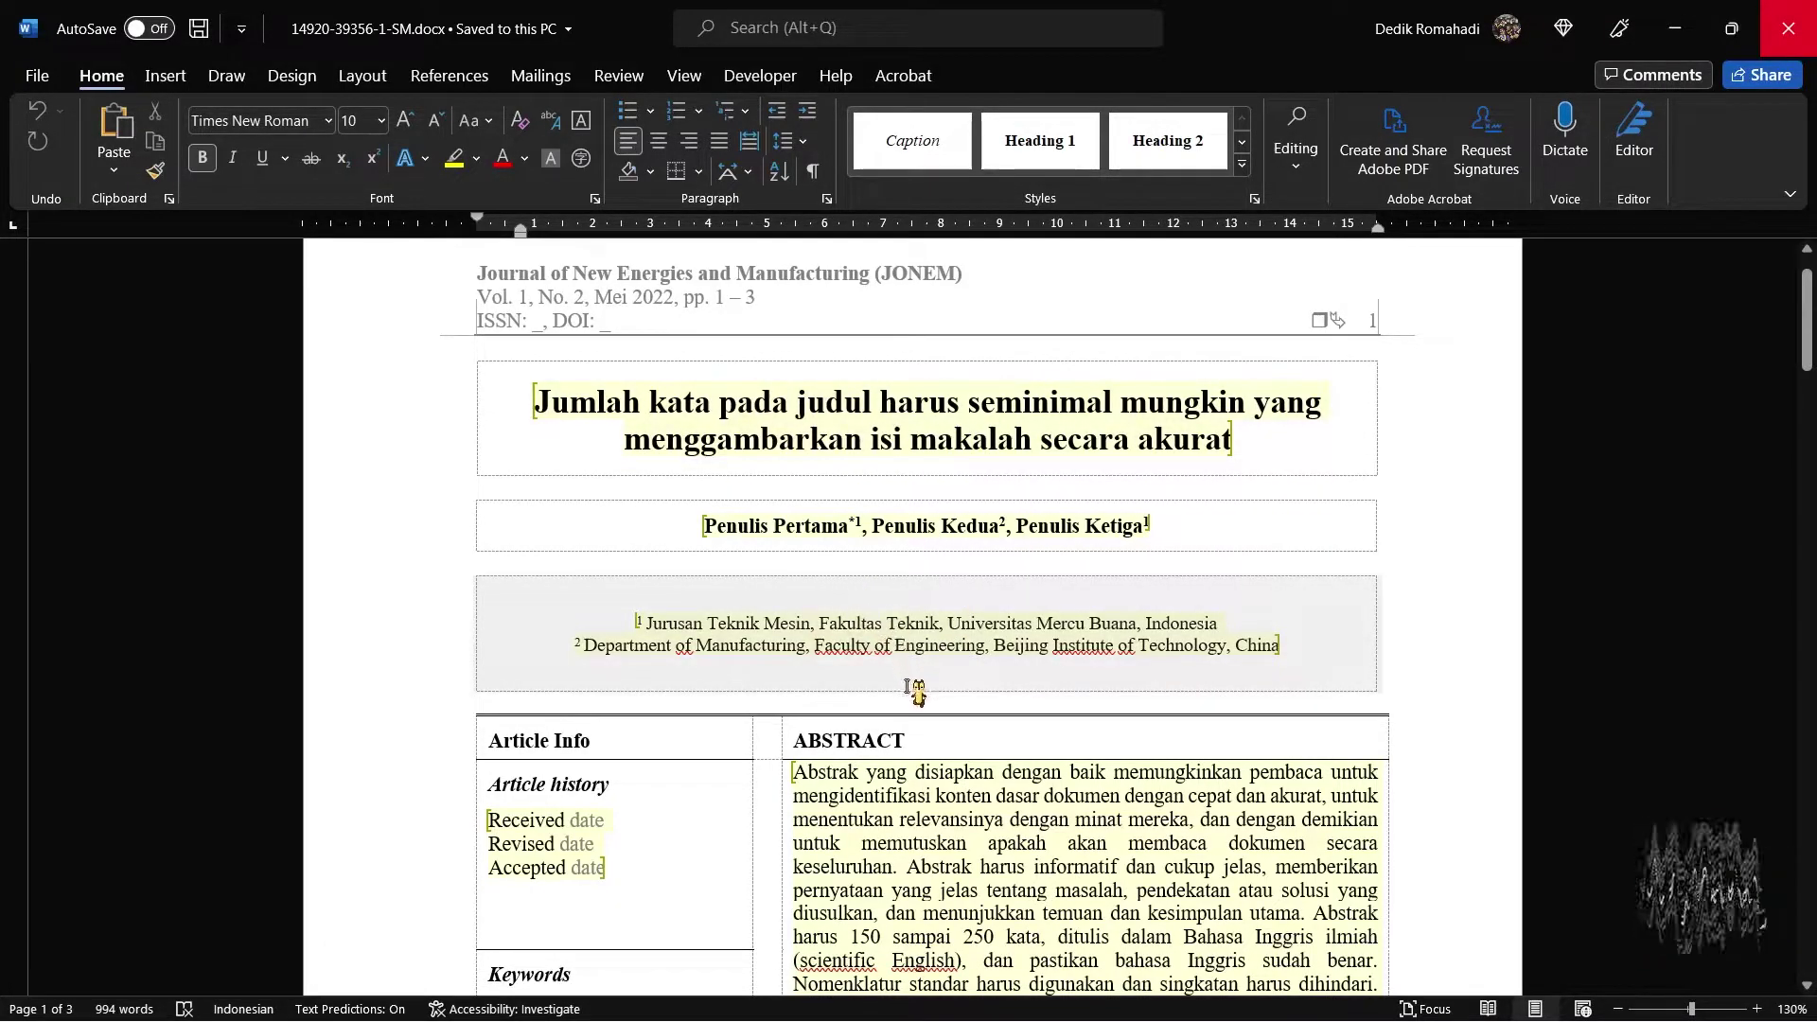
{"action": "scroll", "coordinate": [914, 689], "scroll_direction": "up", "scroll_amount": 1}
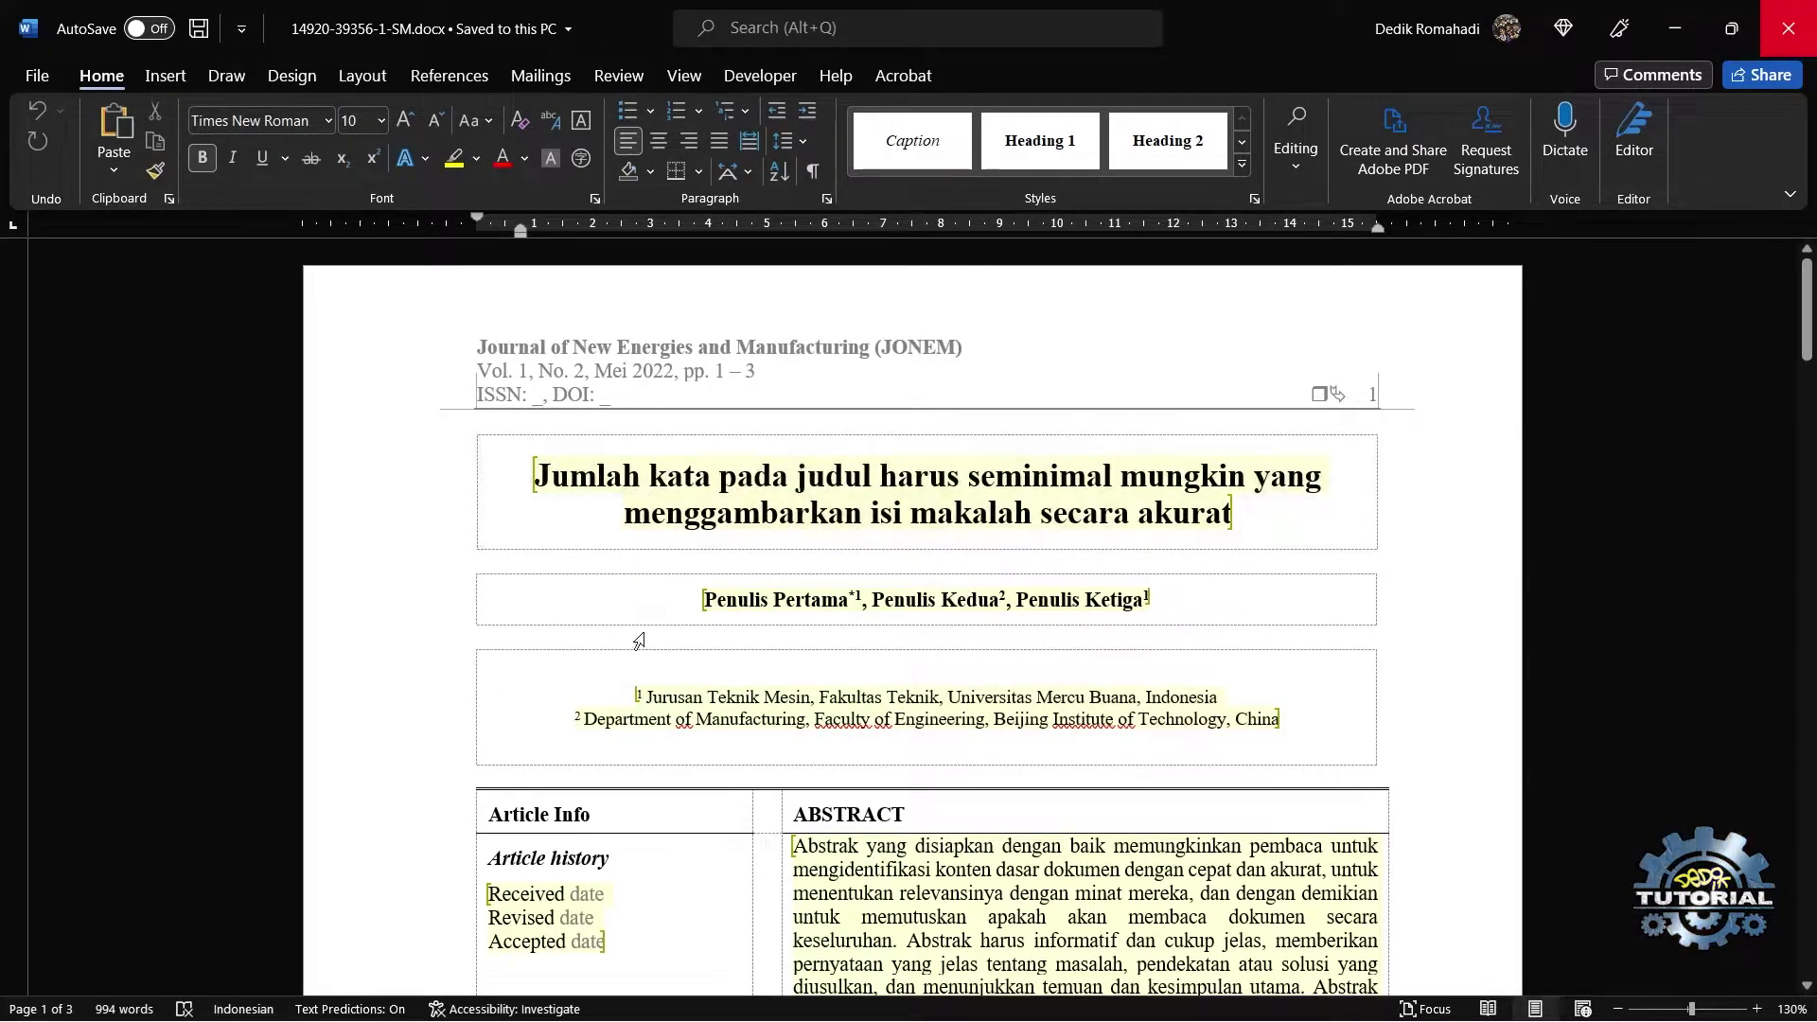
{"action": "scroll", "coordinate": [643, 625], "scroll_direction": "down", "scroll_amount": 1}
{"action": "double_click", "coordinate": [863, 645]}
{"action": "scroll", "coordinate": [866, 648], "scroll_direction": "down", "scroll_amount": 1}
{"action": "scroll", "coordinate": [896, 668], "scroll_direction": "up", "scroll_amount": 2}
{"action": "scroll", "coordinate": [797, 689], "scroll_direction": "down", "scroll_amount": 3}
{"action": "scroll", "coordinate": [967, 700], "scroll_direction": "down", "scroll_amount": 3}
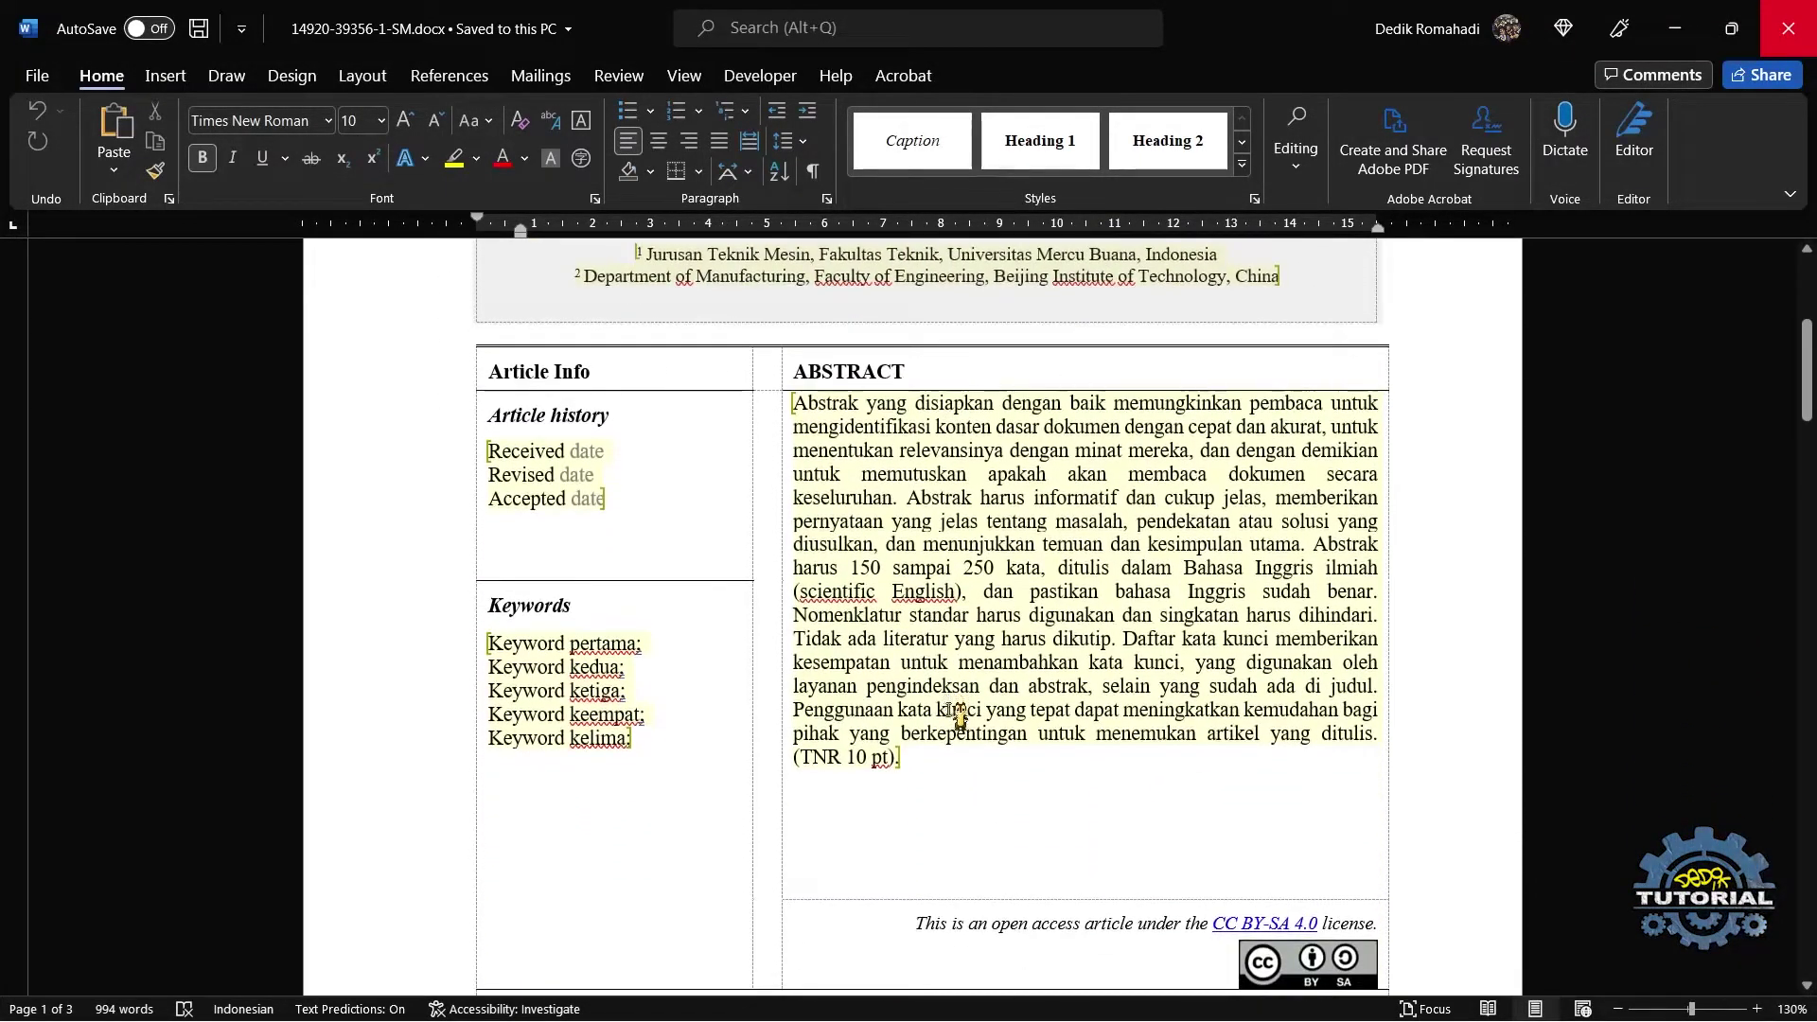
- Read through the manuscript's corresponding author block, introduction, methods and results sections, and return to the title page
{"action": "scroll", "coordinate": [890, 755], "scroll_direction": "down", "scroll_amount": 20}
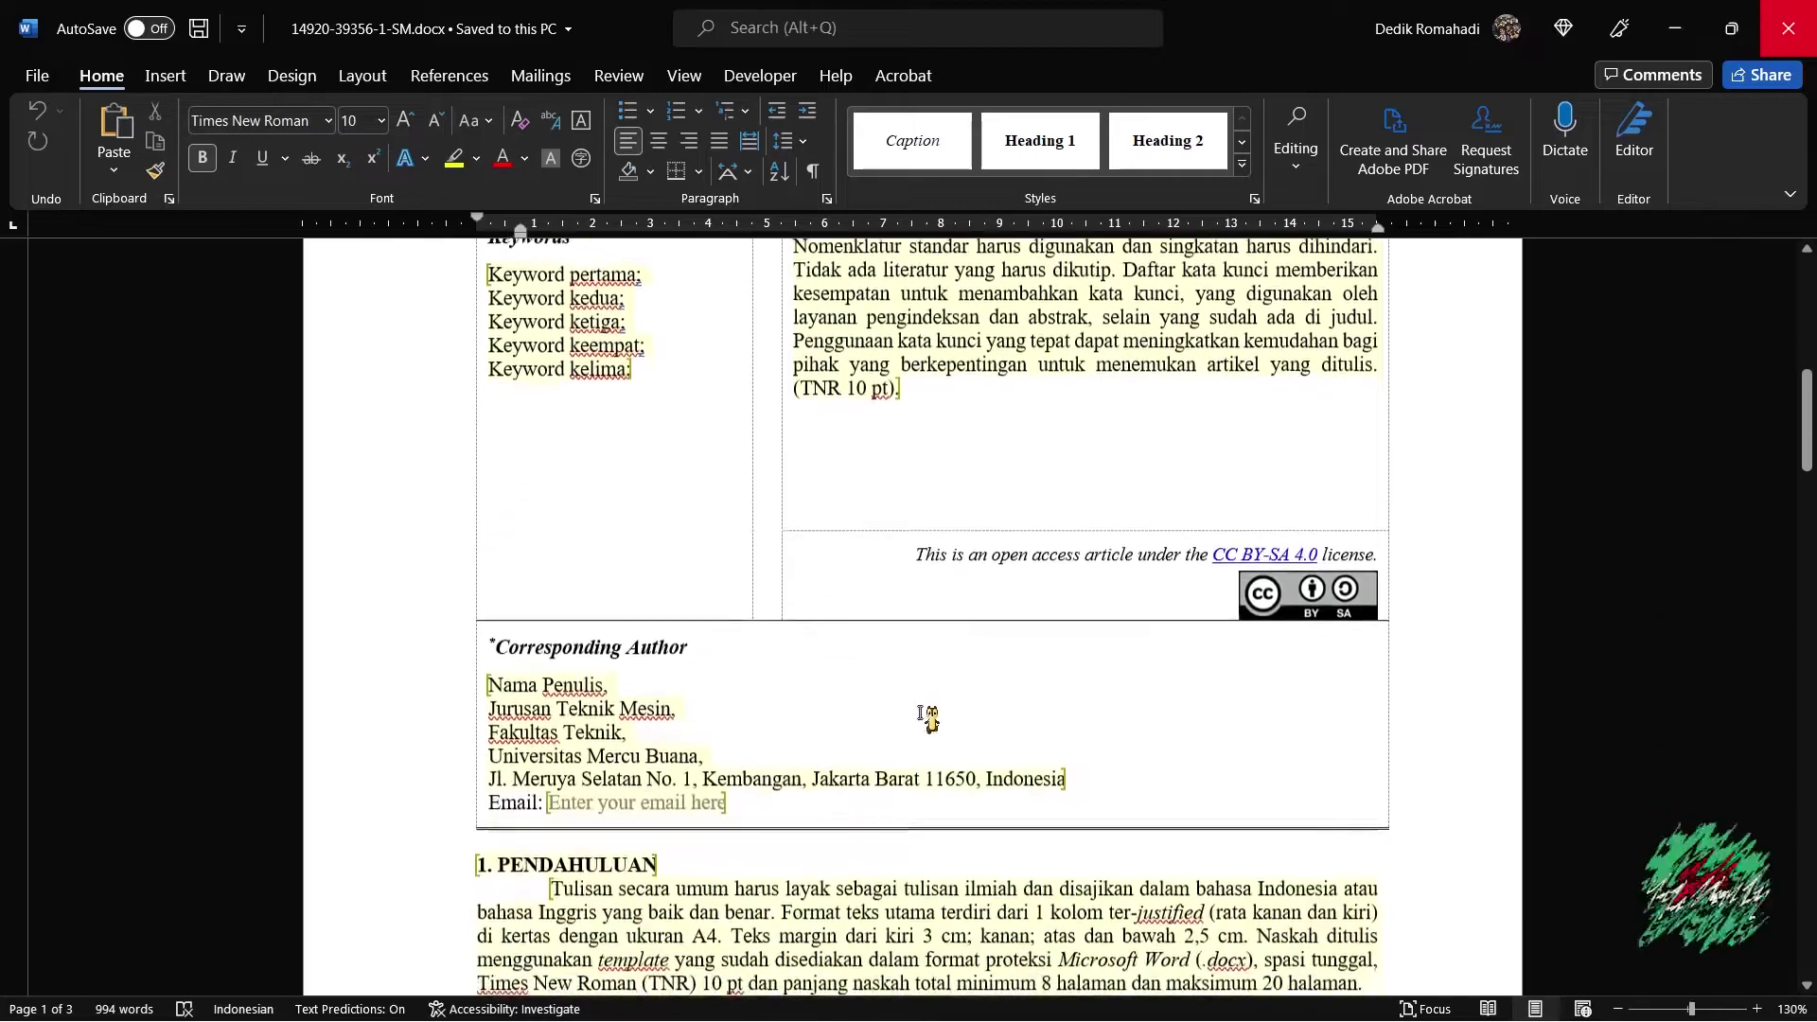
{"action": "scroll", "coordinate": [927, 716], "scroll_direction": "down", "scroll_amount": 16}
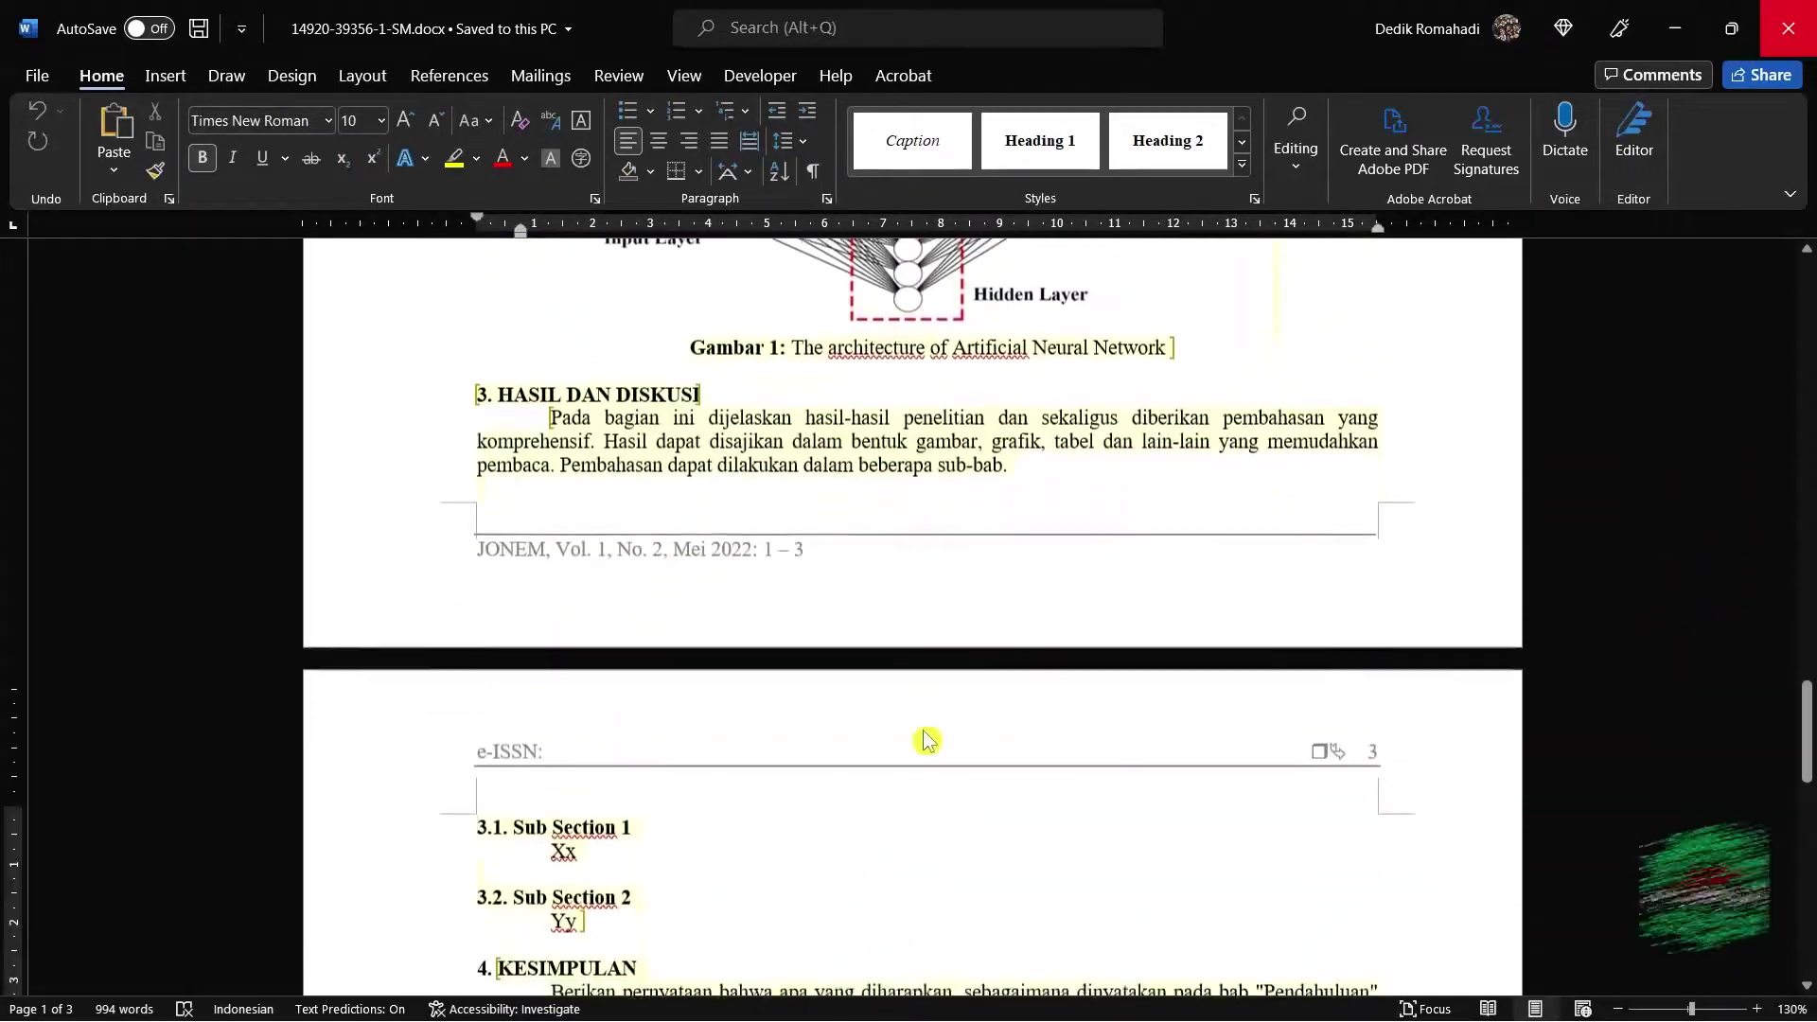
{"action": "scroll", "coordinate": [926, 738], "scroll_direction": "up", "scroll_amount": 16}
{"action": "scroll", "coordinate": [914, 824], "scroll_direction": "down", "scroll_amount": 3}
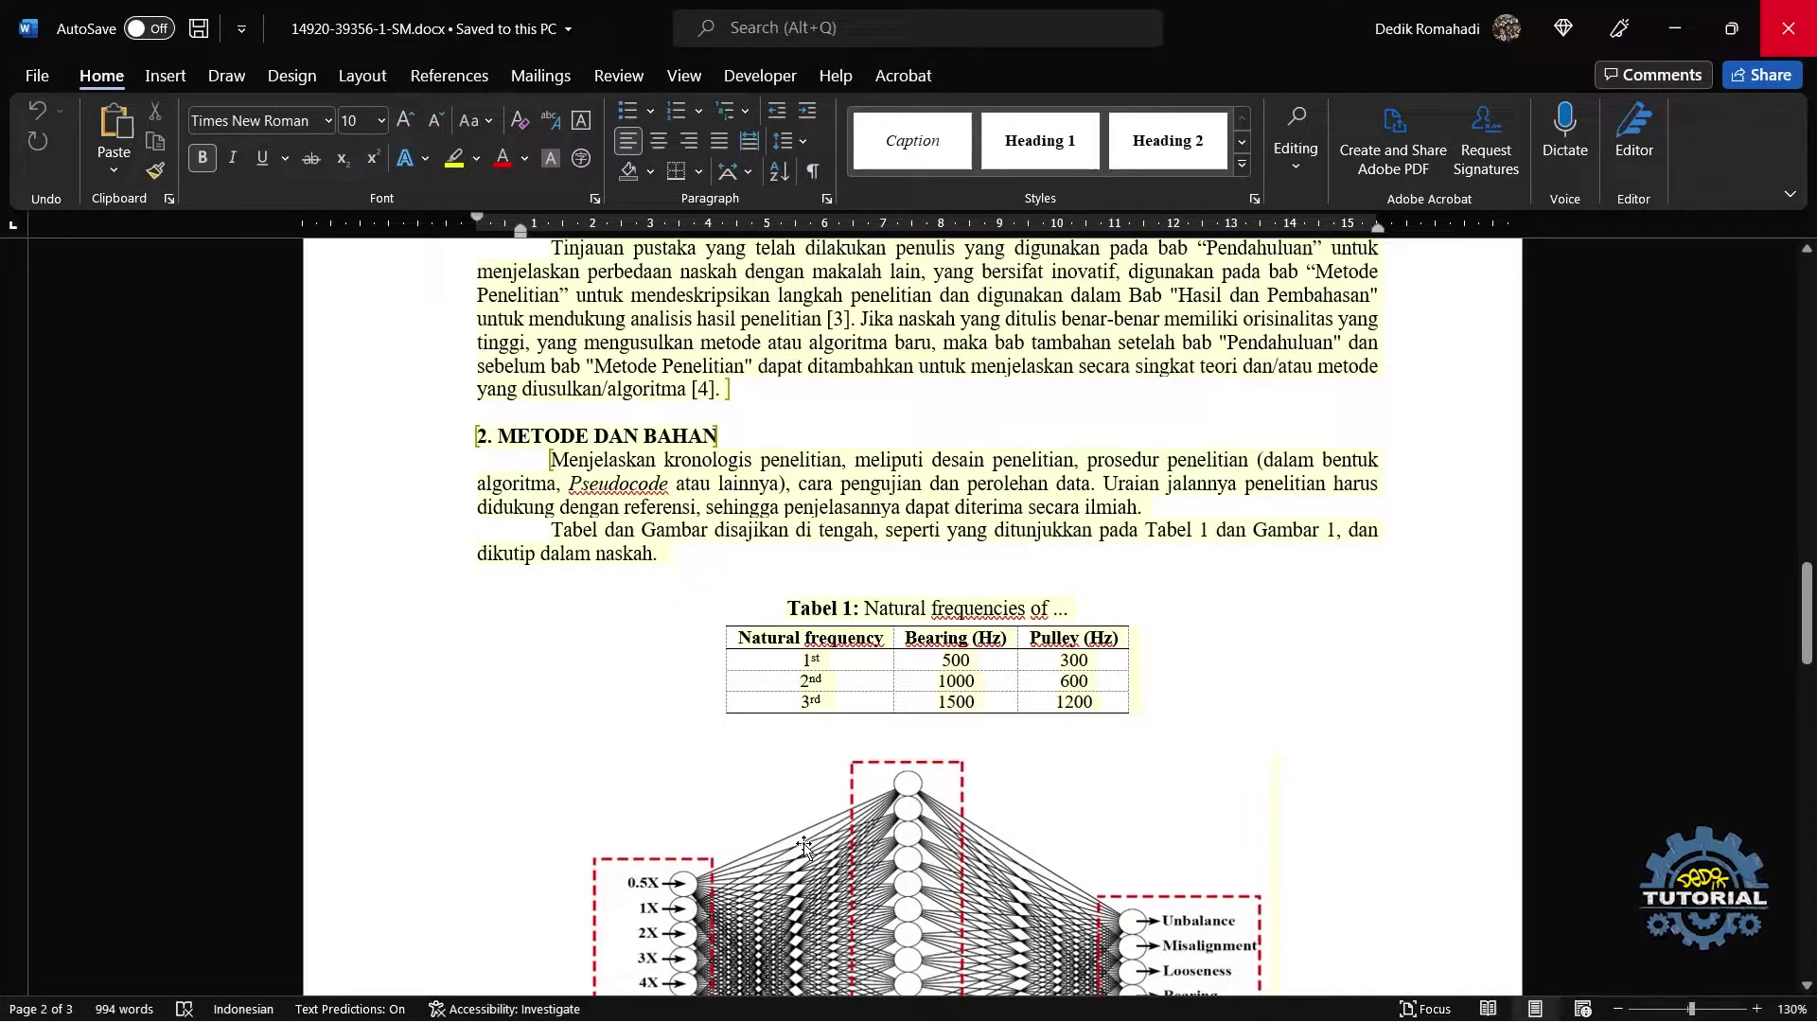
{"action": "scroll", "coordinate": [790, 892], "scroll_direction": "up", "scroll_amount": 3}
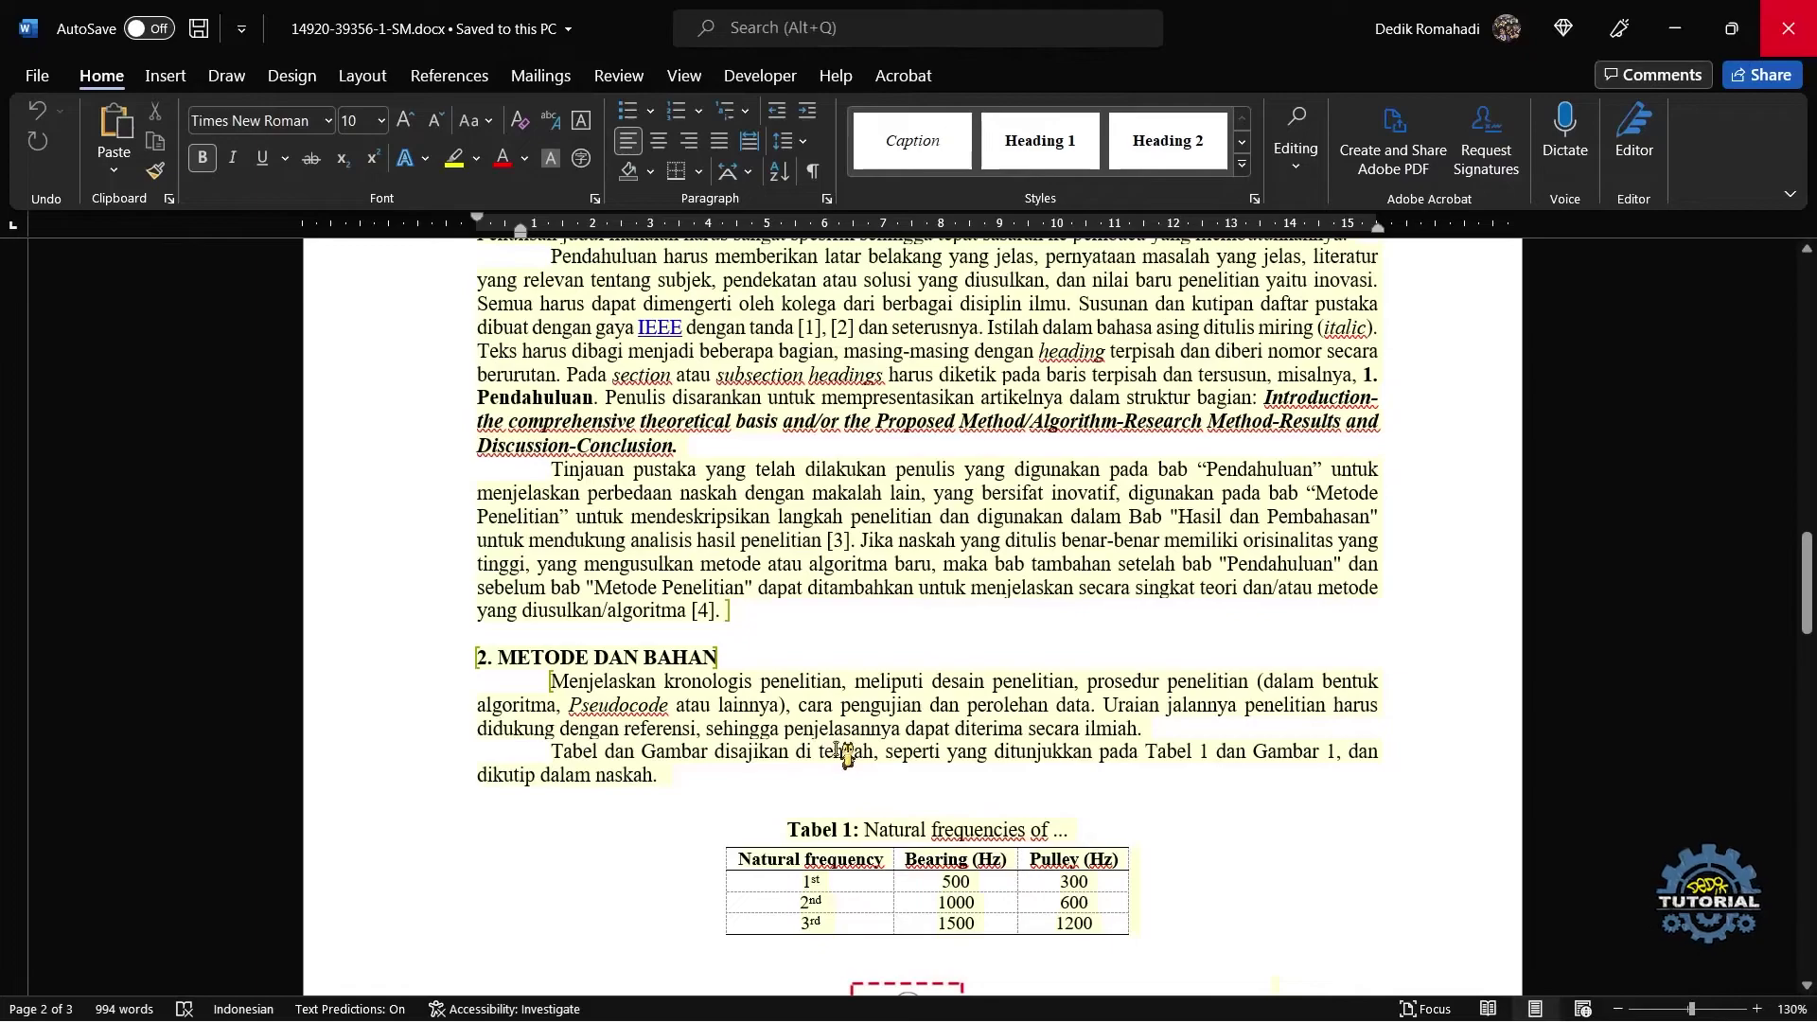
{"action": "scroll", "coordinate": [851, 753], "scroll_direction": "up", "scroll_amount": 3}
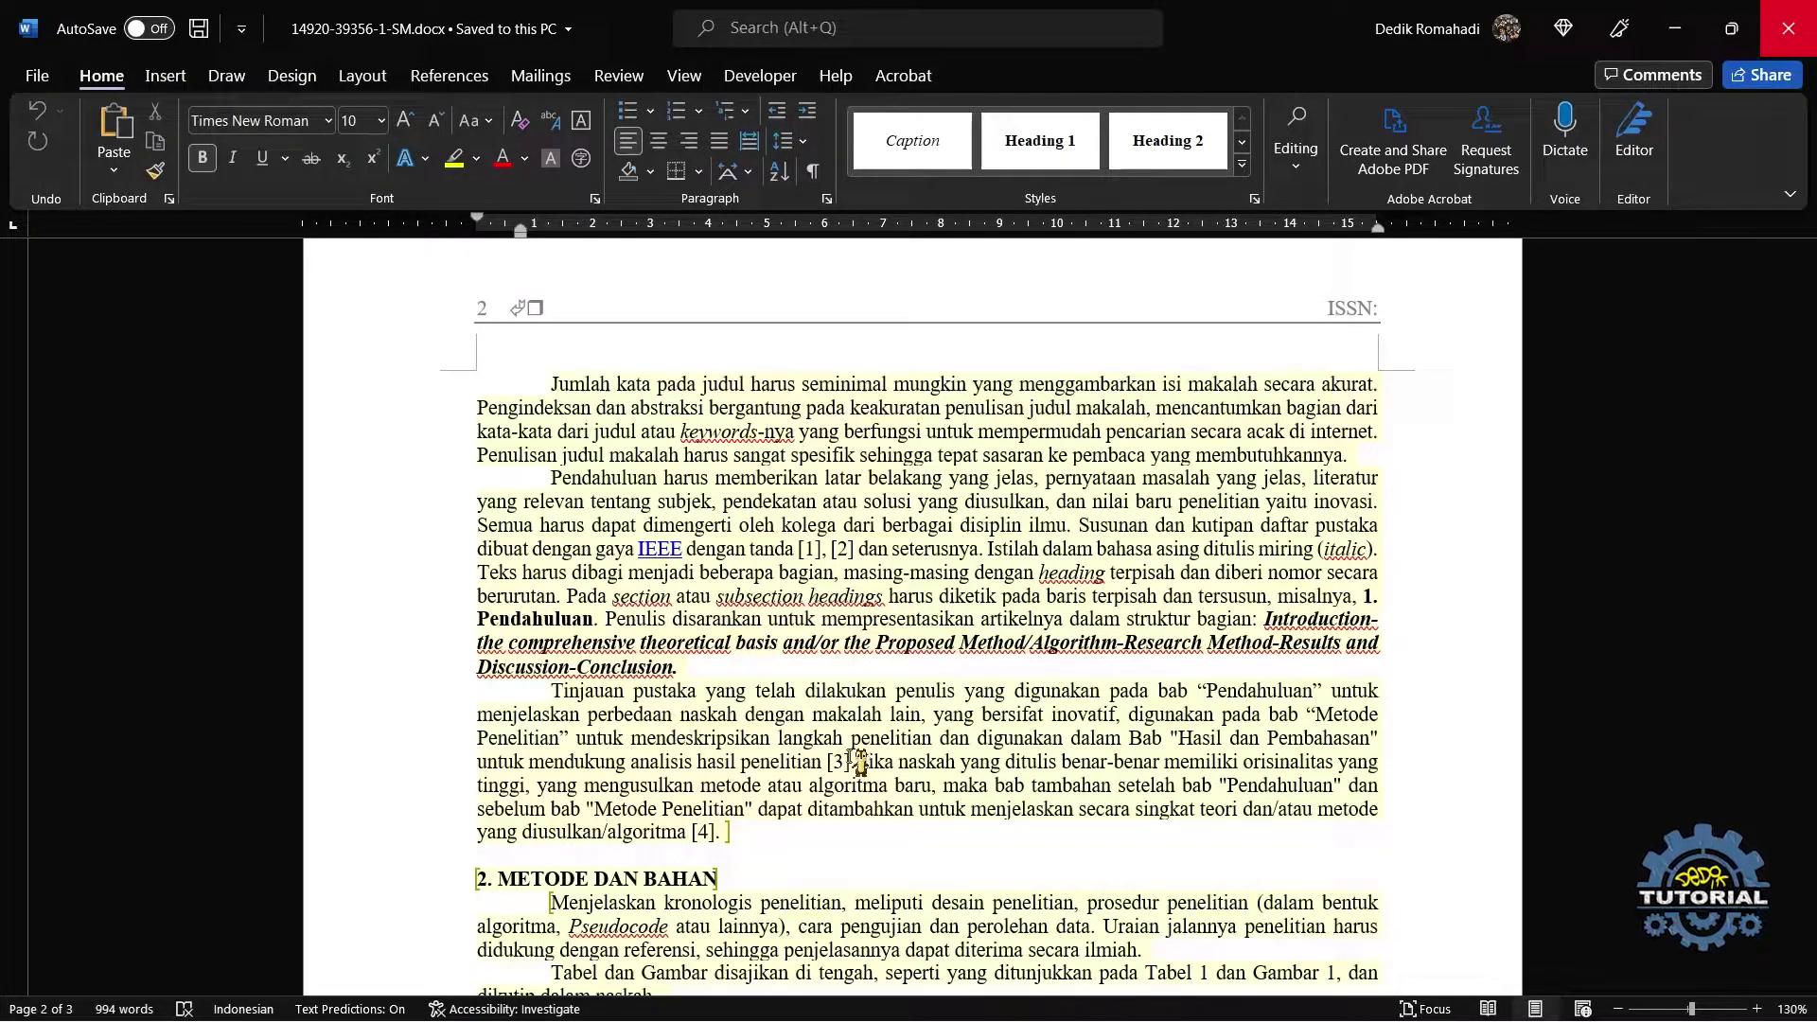
{"action": "scroll", "coordinate": [829, 716], "scroll_direction": "up", "scroll_amount": 2}
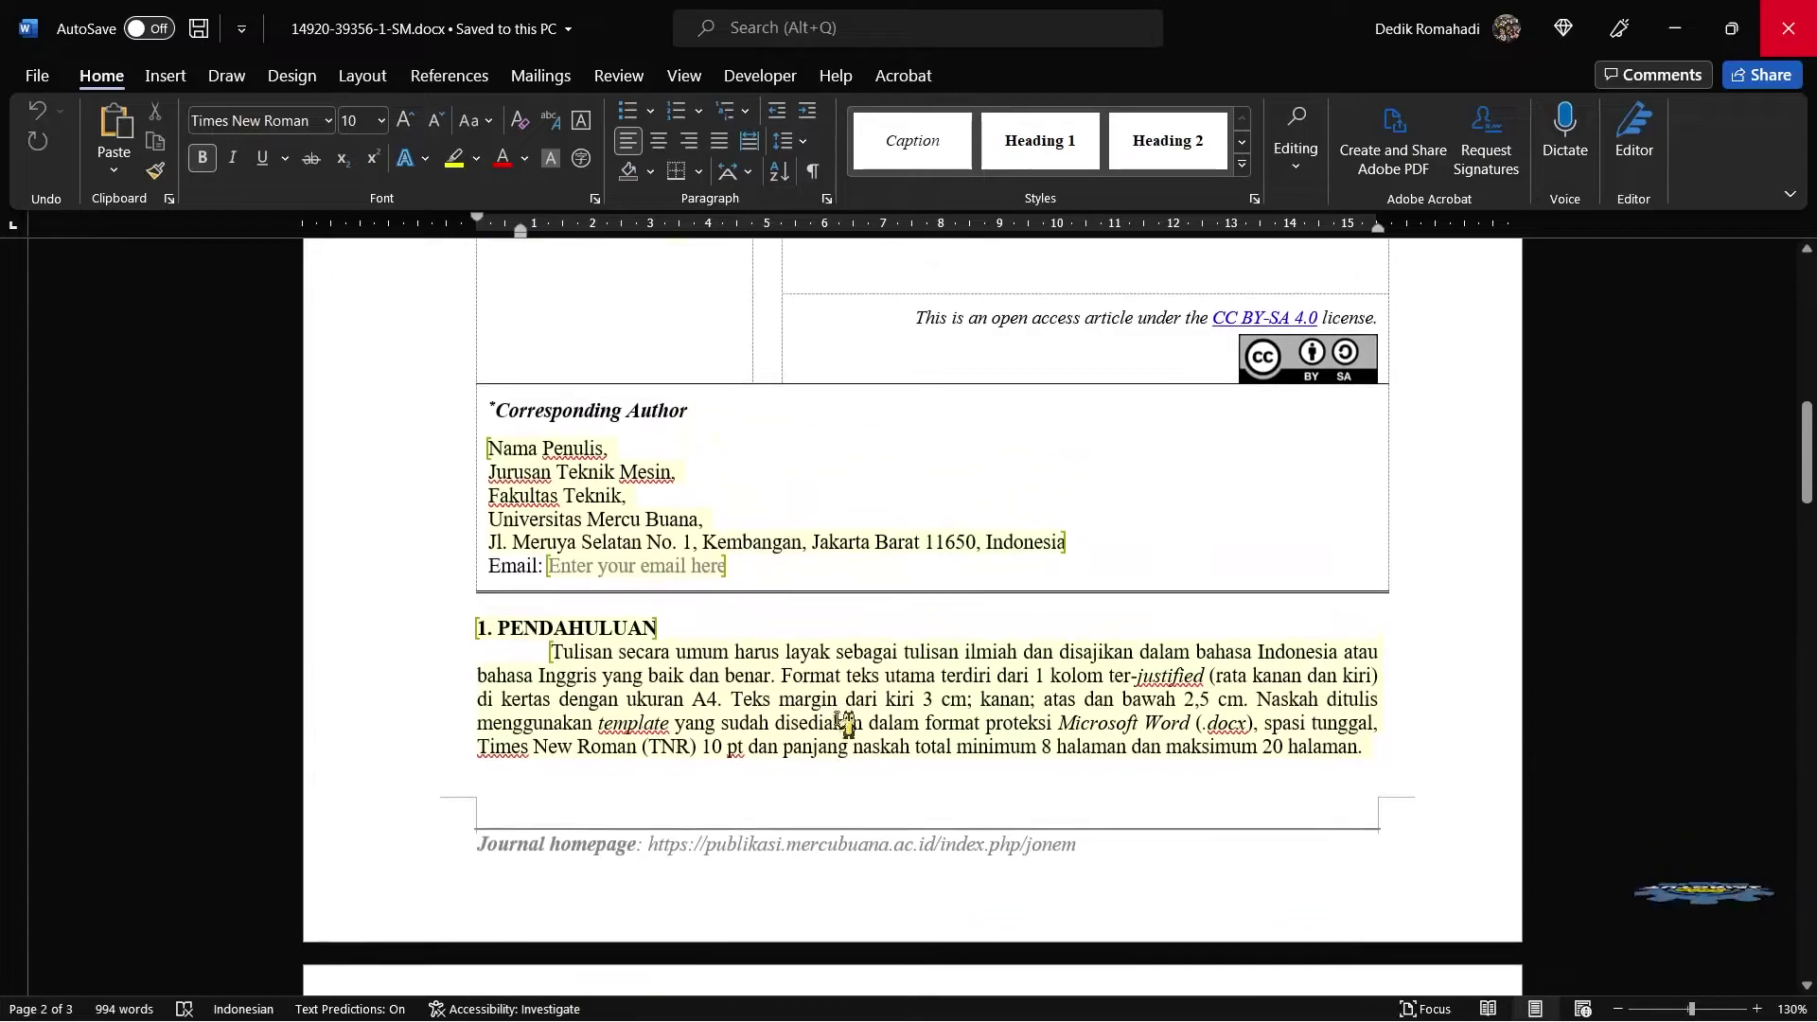
{"action": "scroll", "coordinate": [724, 728], "scroll_direction": "up", "scroll_amount": 5}
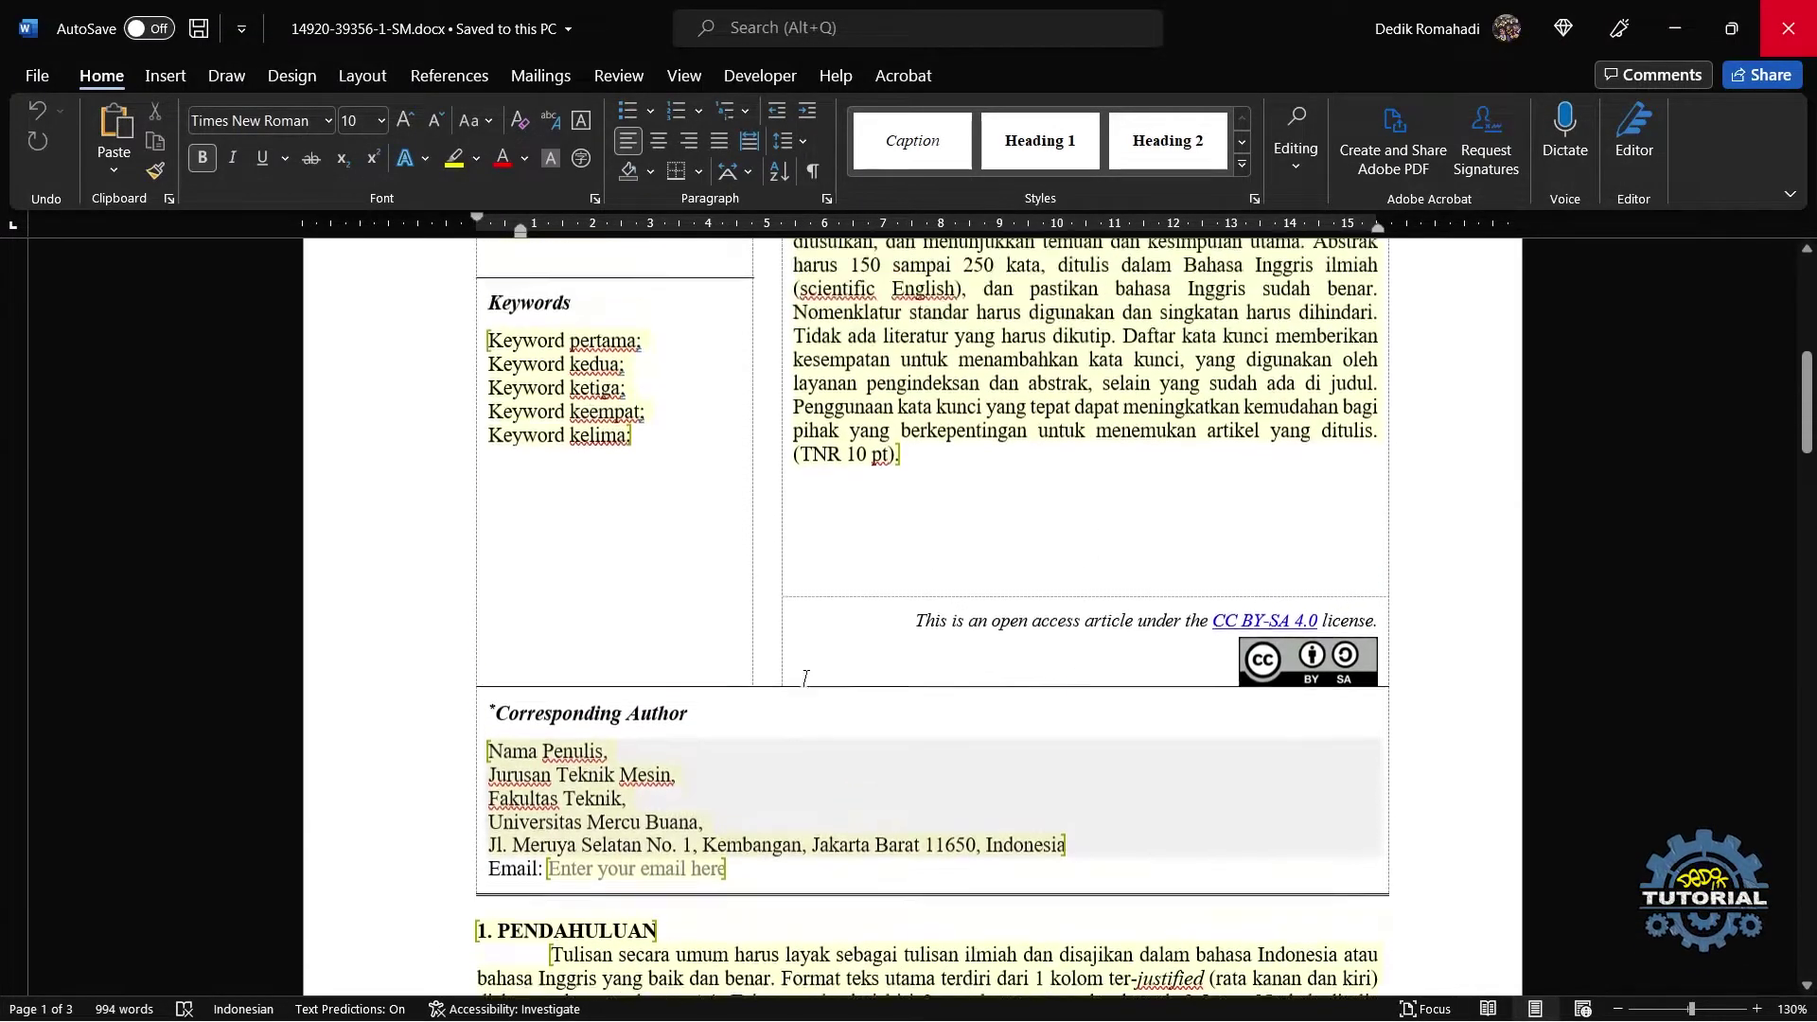
{"action": "scroll", "coordinate": [738, 738], "scroll_direction": "down", "scroll_amount": 1}
{"action": "scroll", "coordinate": [738, 738], "scroll_direction": "up", "scroll_amount": 6}
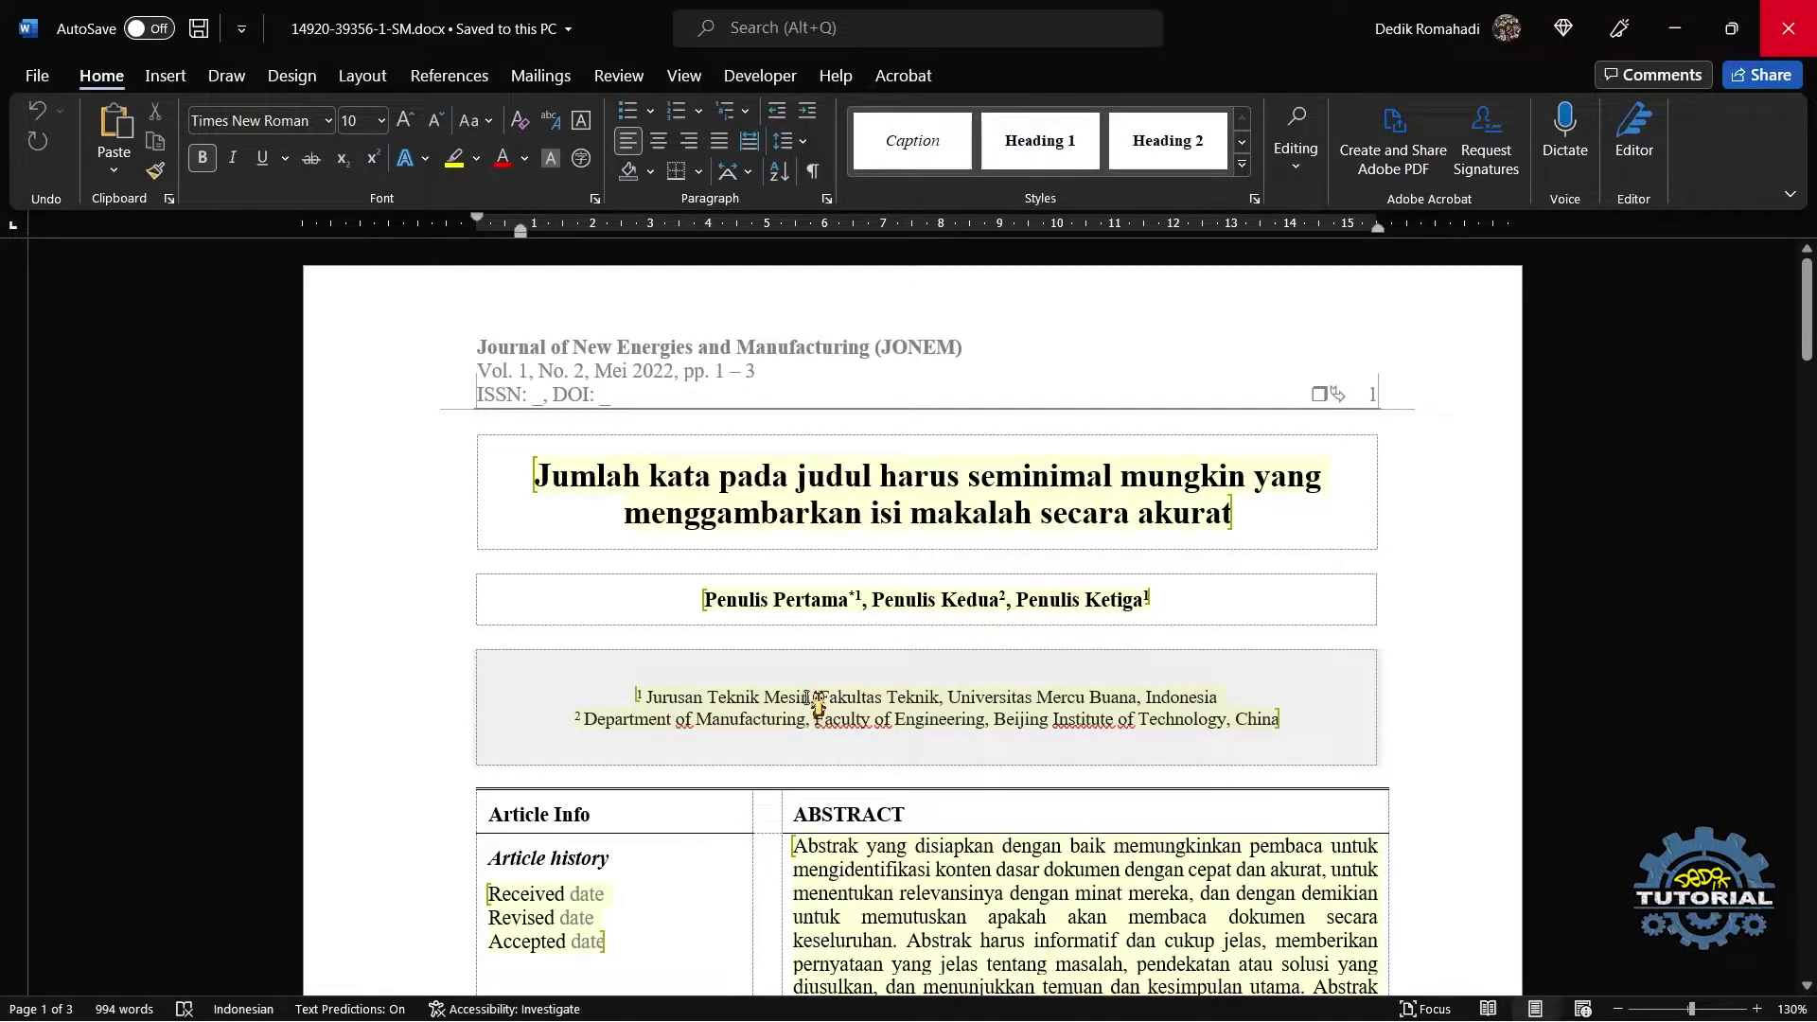
- Recheck the manuscript's abstract, keywords, section headings, Tabel 1 and Gambar 1 for conformity with the journal template
{"action": "scroll", "coordinate": [818, 701], "scroll_direction": "down", "scroll_amount": 3}
{"action": "scroll", "coordinate": [823, 695], "scroll_direction": "up", "scroll_amount": 3}
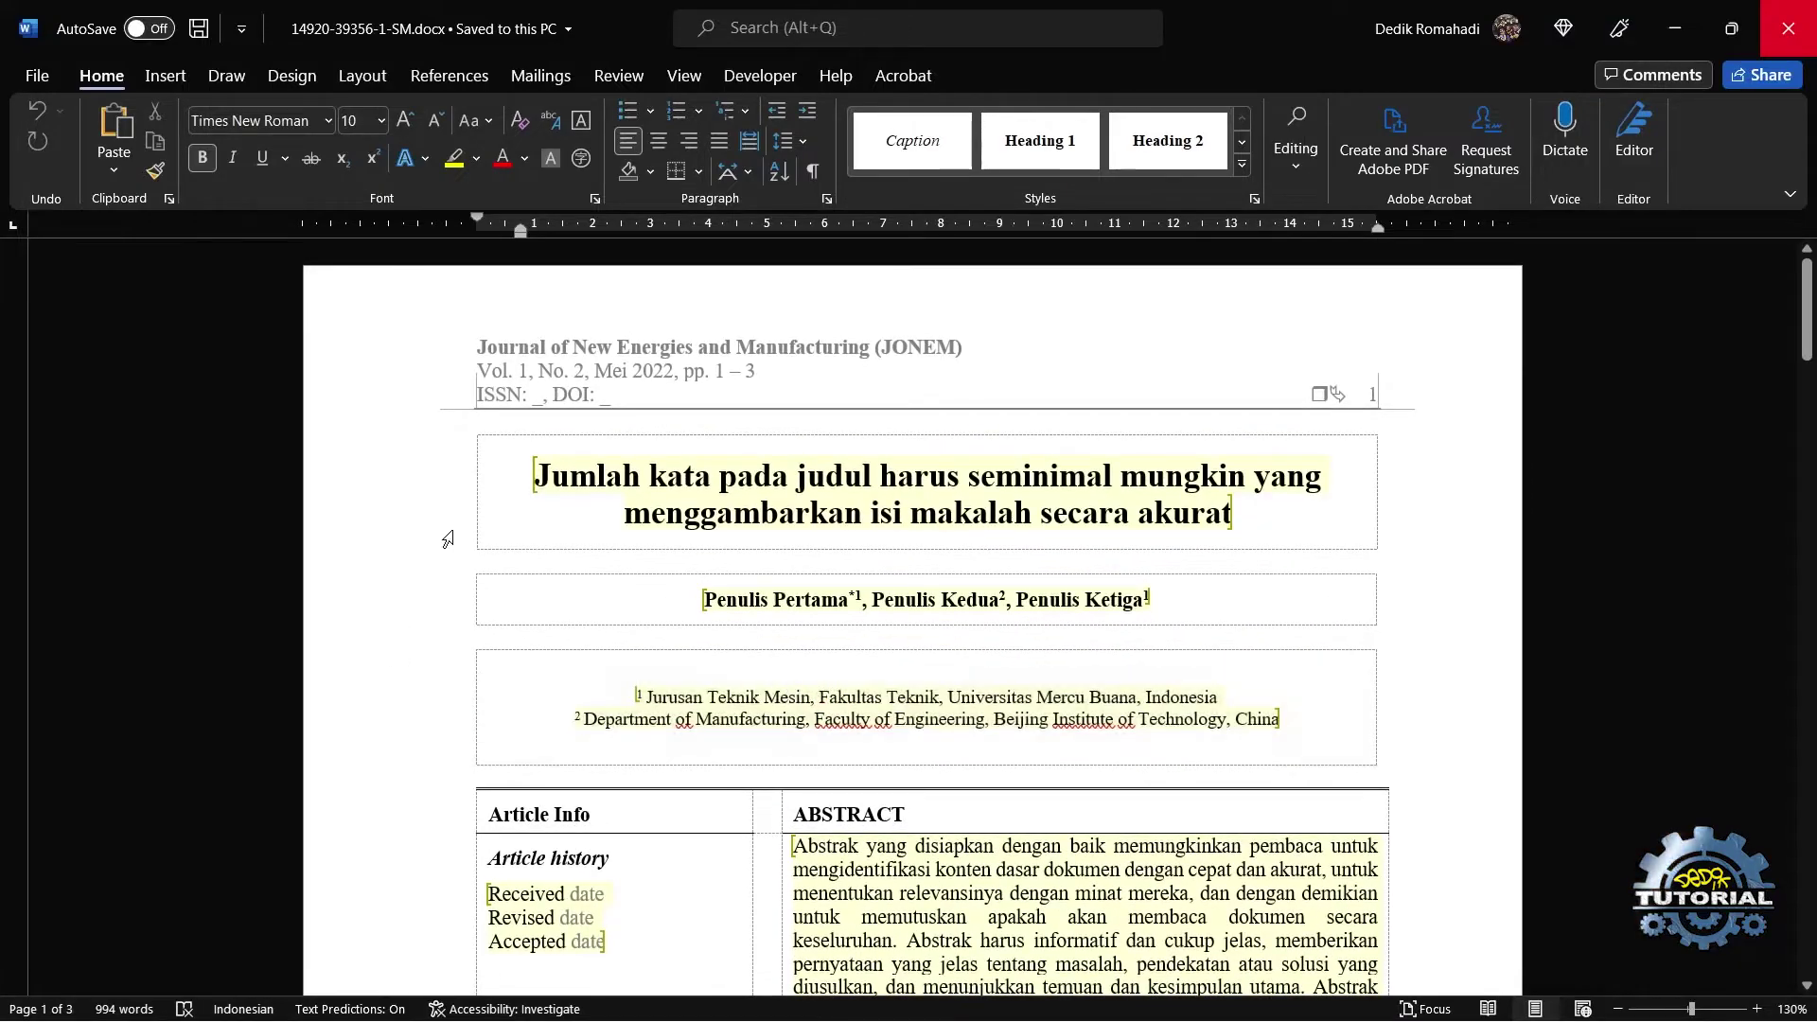
{"action": "scroll", "coordinate": [965, 672], "scroll_direction": "down", "scroll_amount": 8}
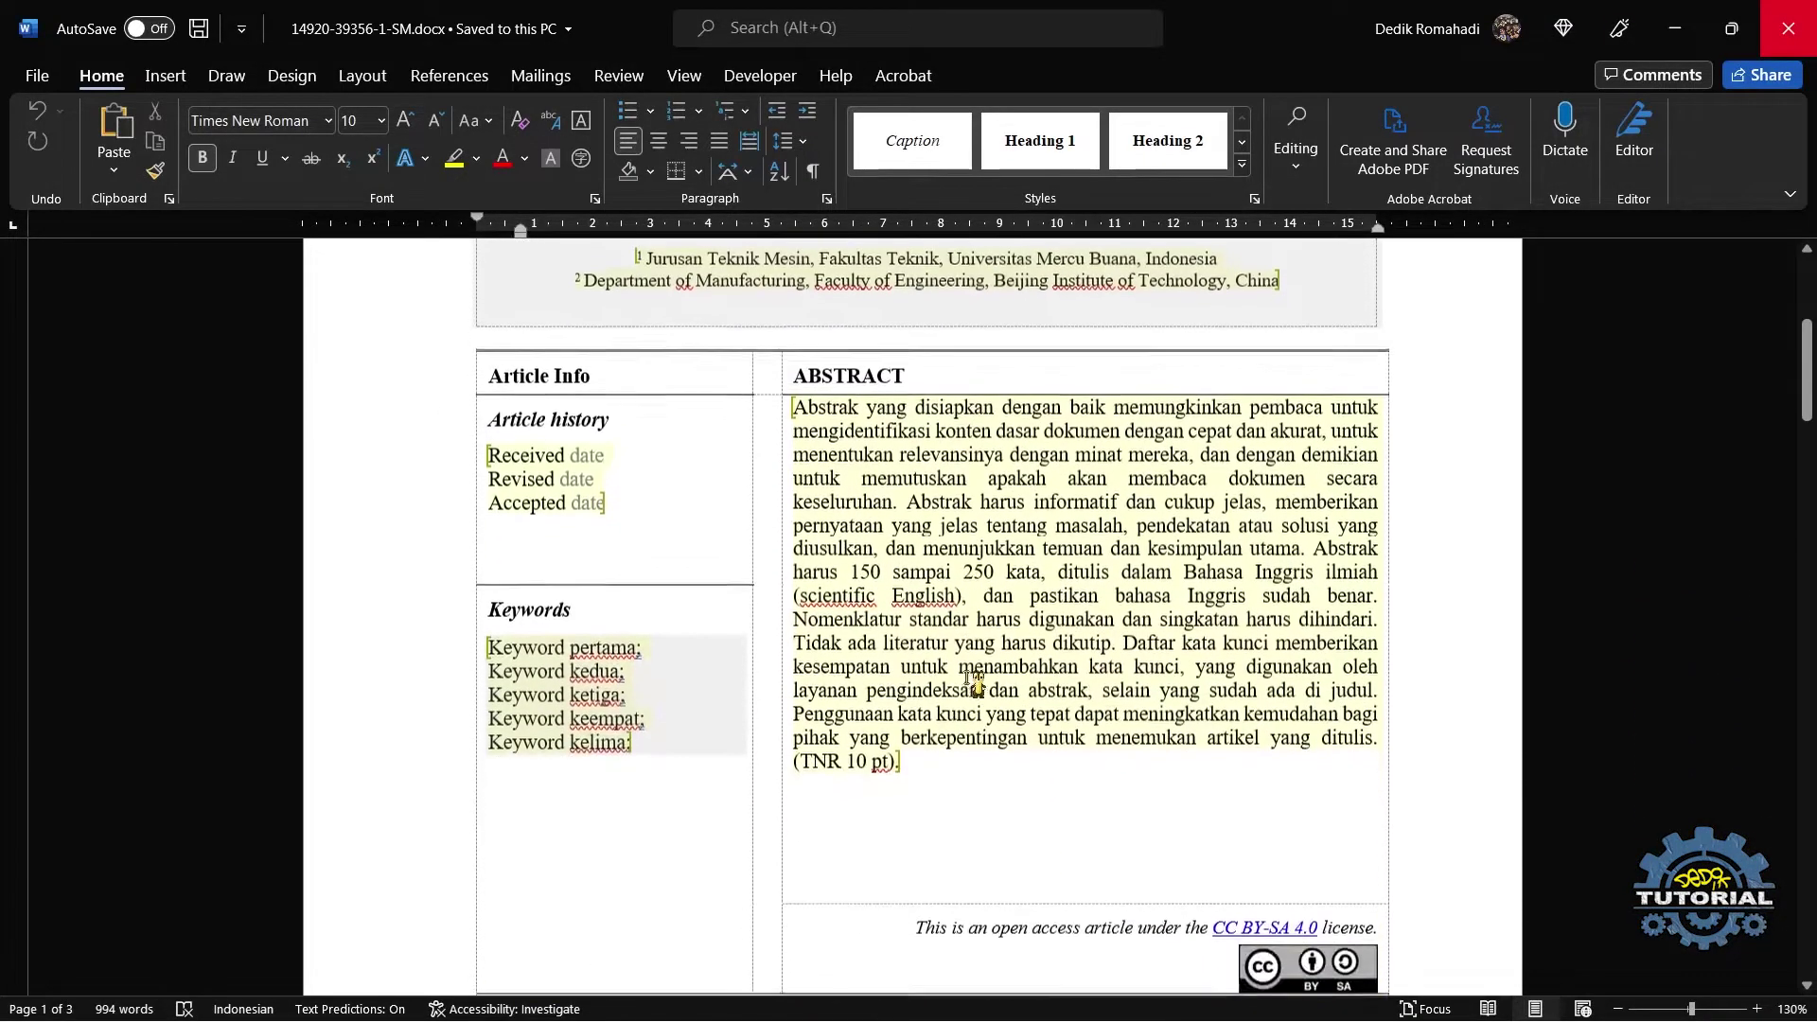
{"action": "scroll", "coordinate": [964, 665], "scroll_direction": "up", "scroll_amount": 2}
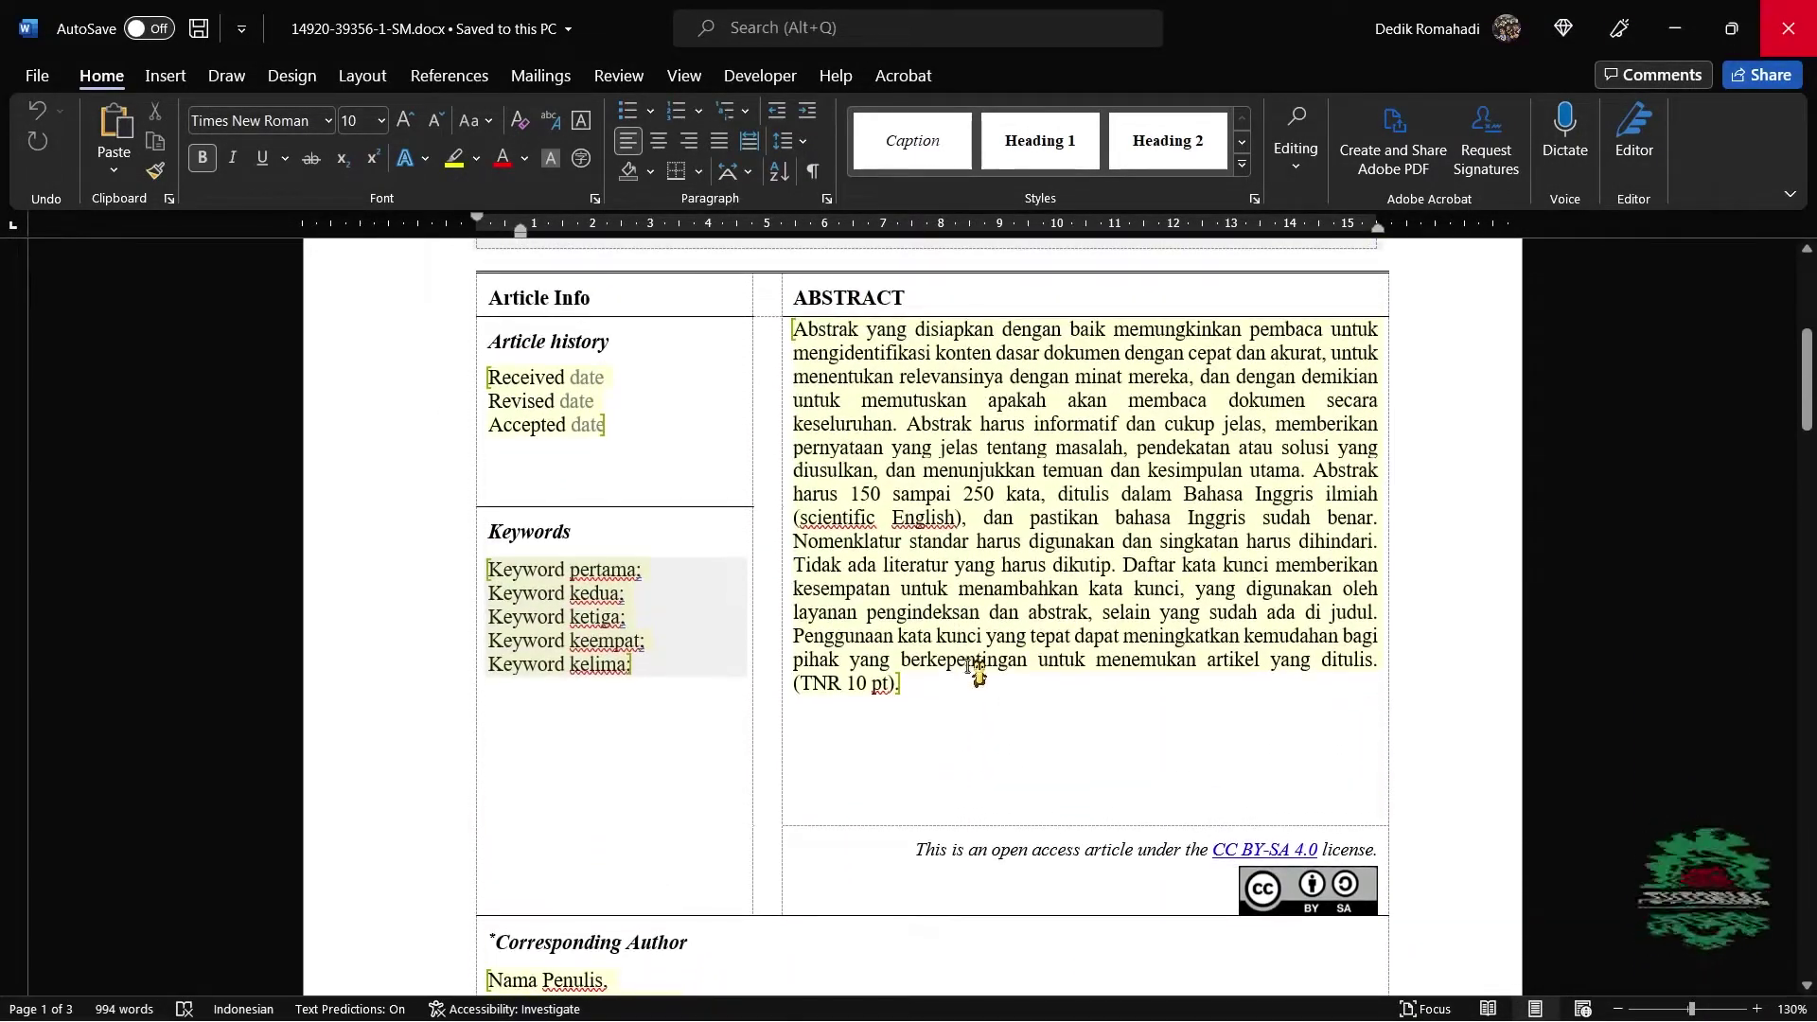
{"action": "scroll", "coordinate": [977, 672], "scroll_direction": "up", "scroll_amount": 1}
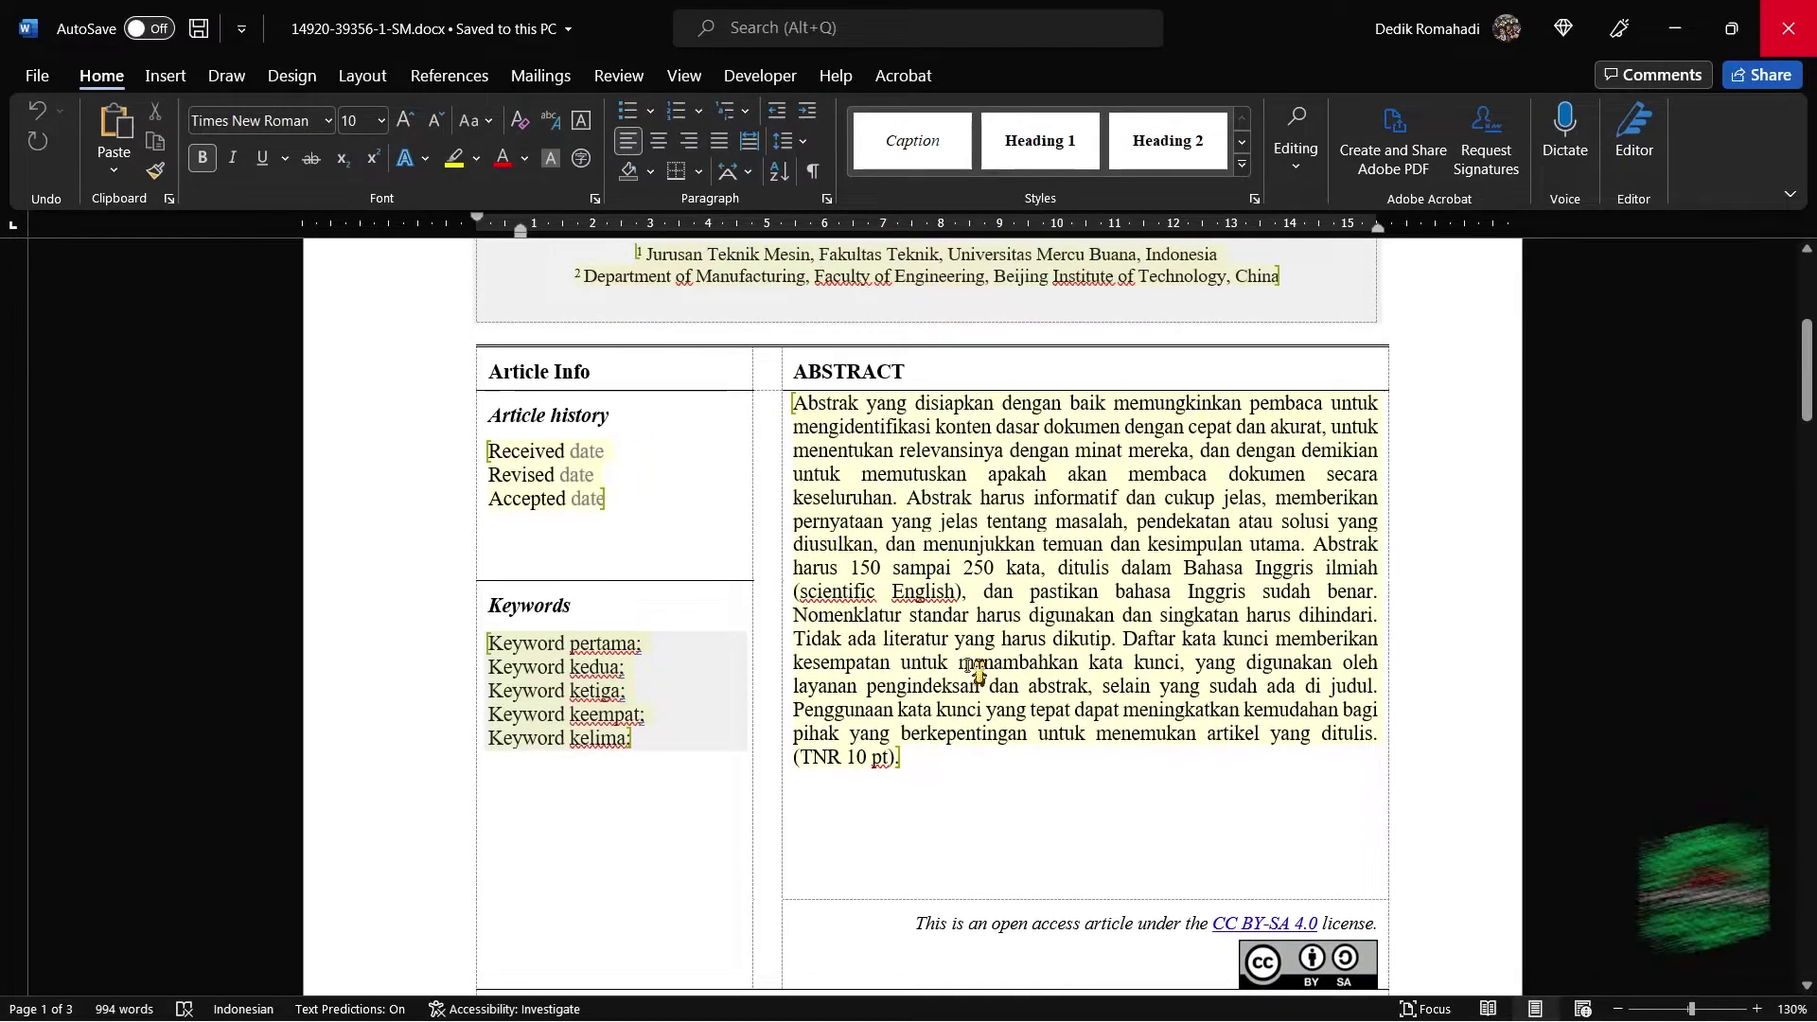
{"action": "scroll", "coordinate": [975, 674], "scroll_direction": "up", "scroll_amount": 5}
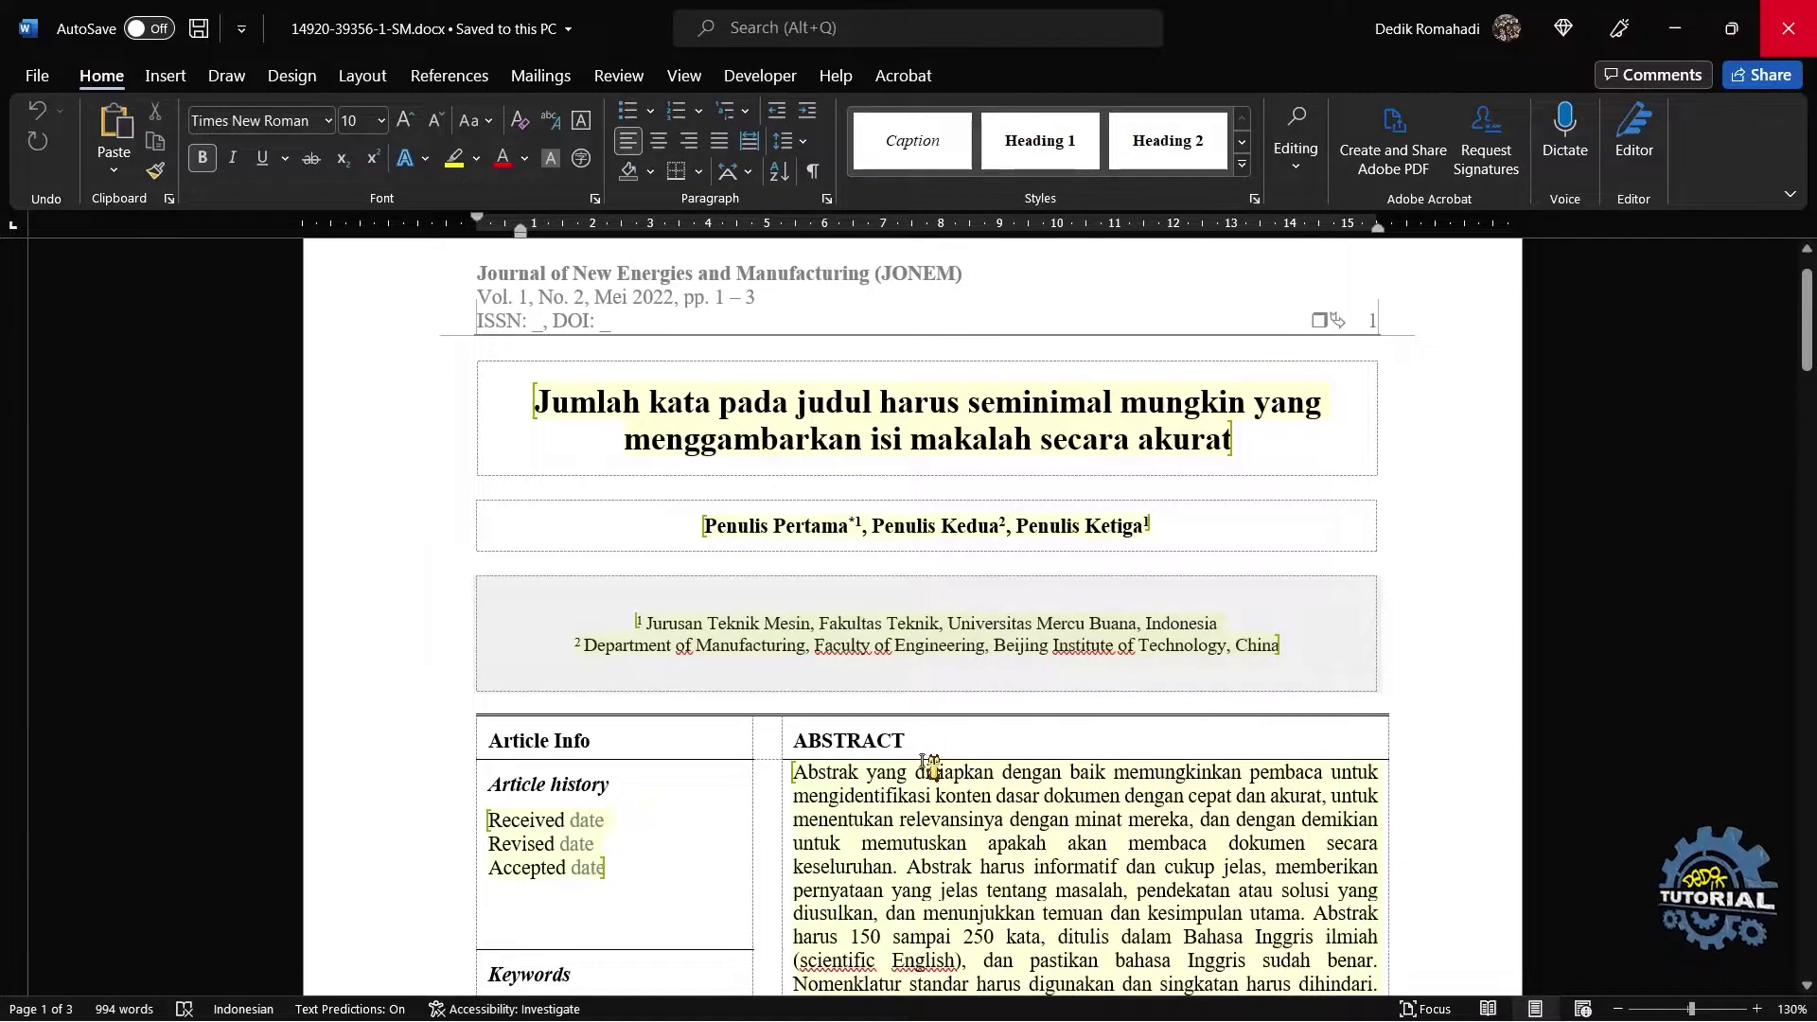
{"action": "scroll", "coordinate": [951, 800], "scroll_direction": "down", "scroll_amount": 2}
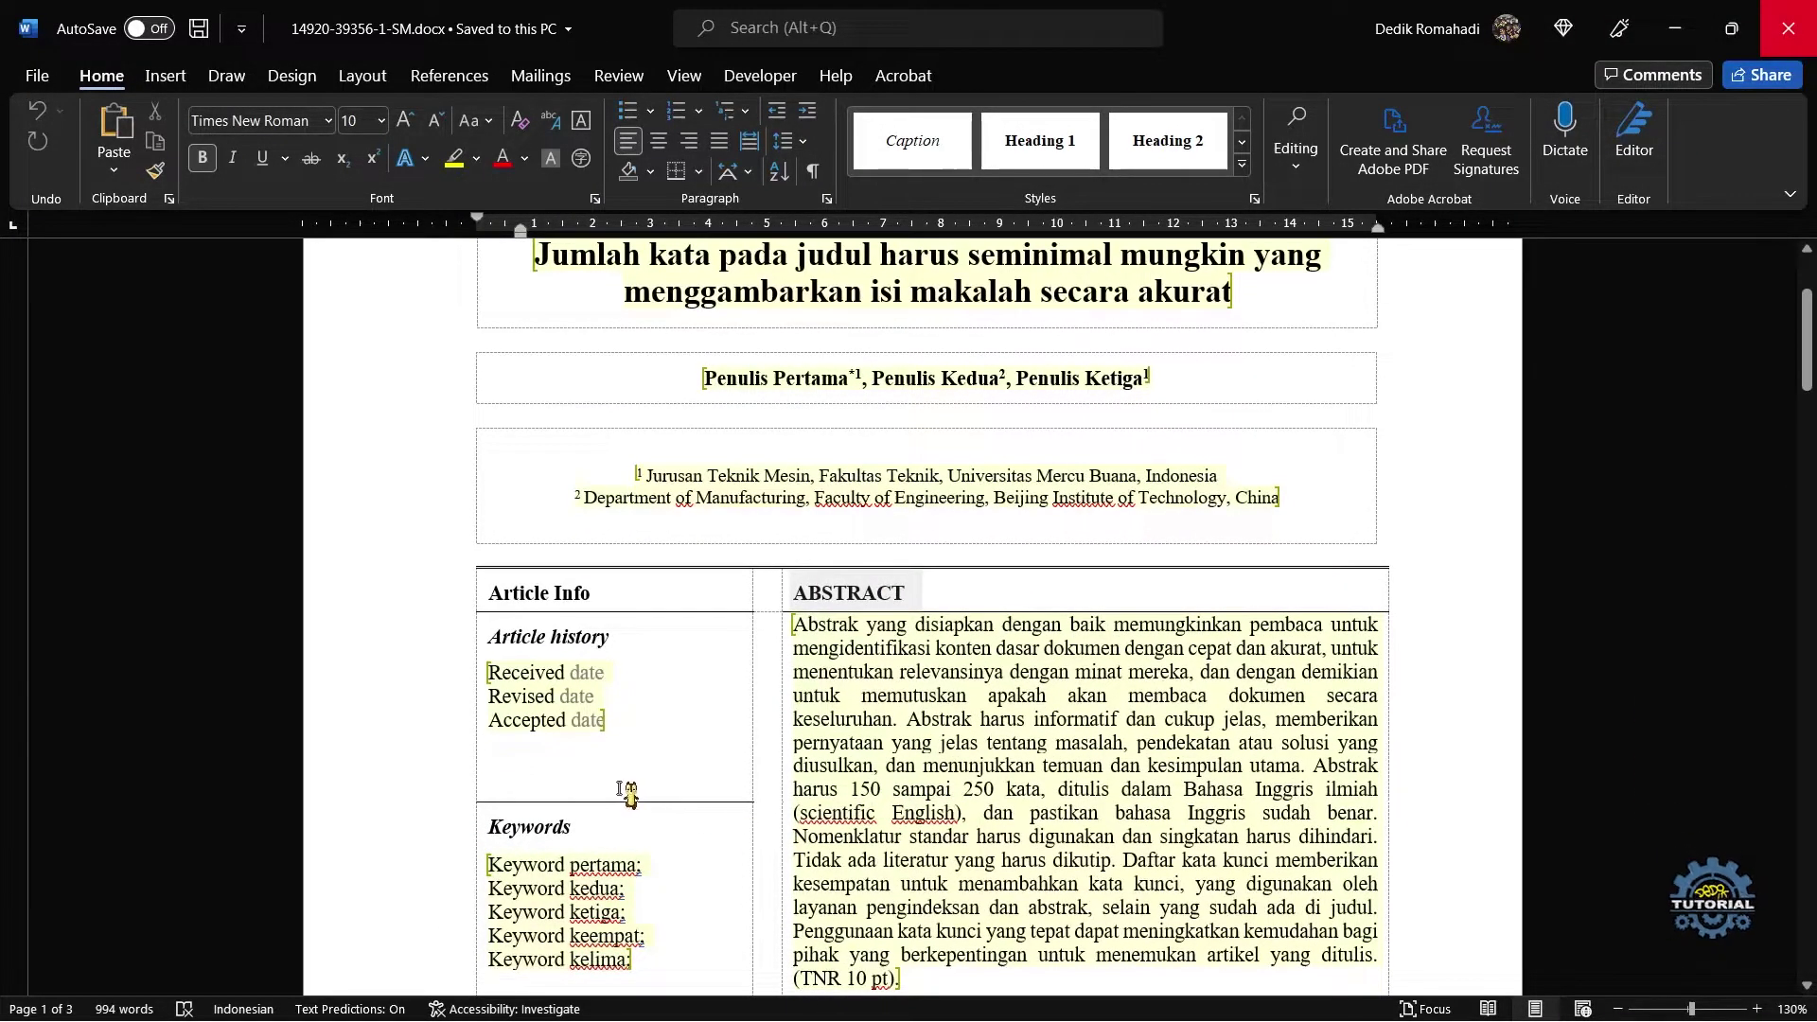
{"action": "scroll", "coordinate": [859, 755], "scroll_direction": "down", "scroll_amount": 13}
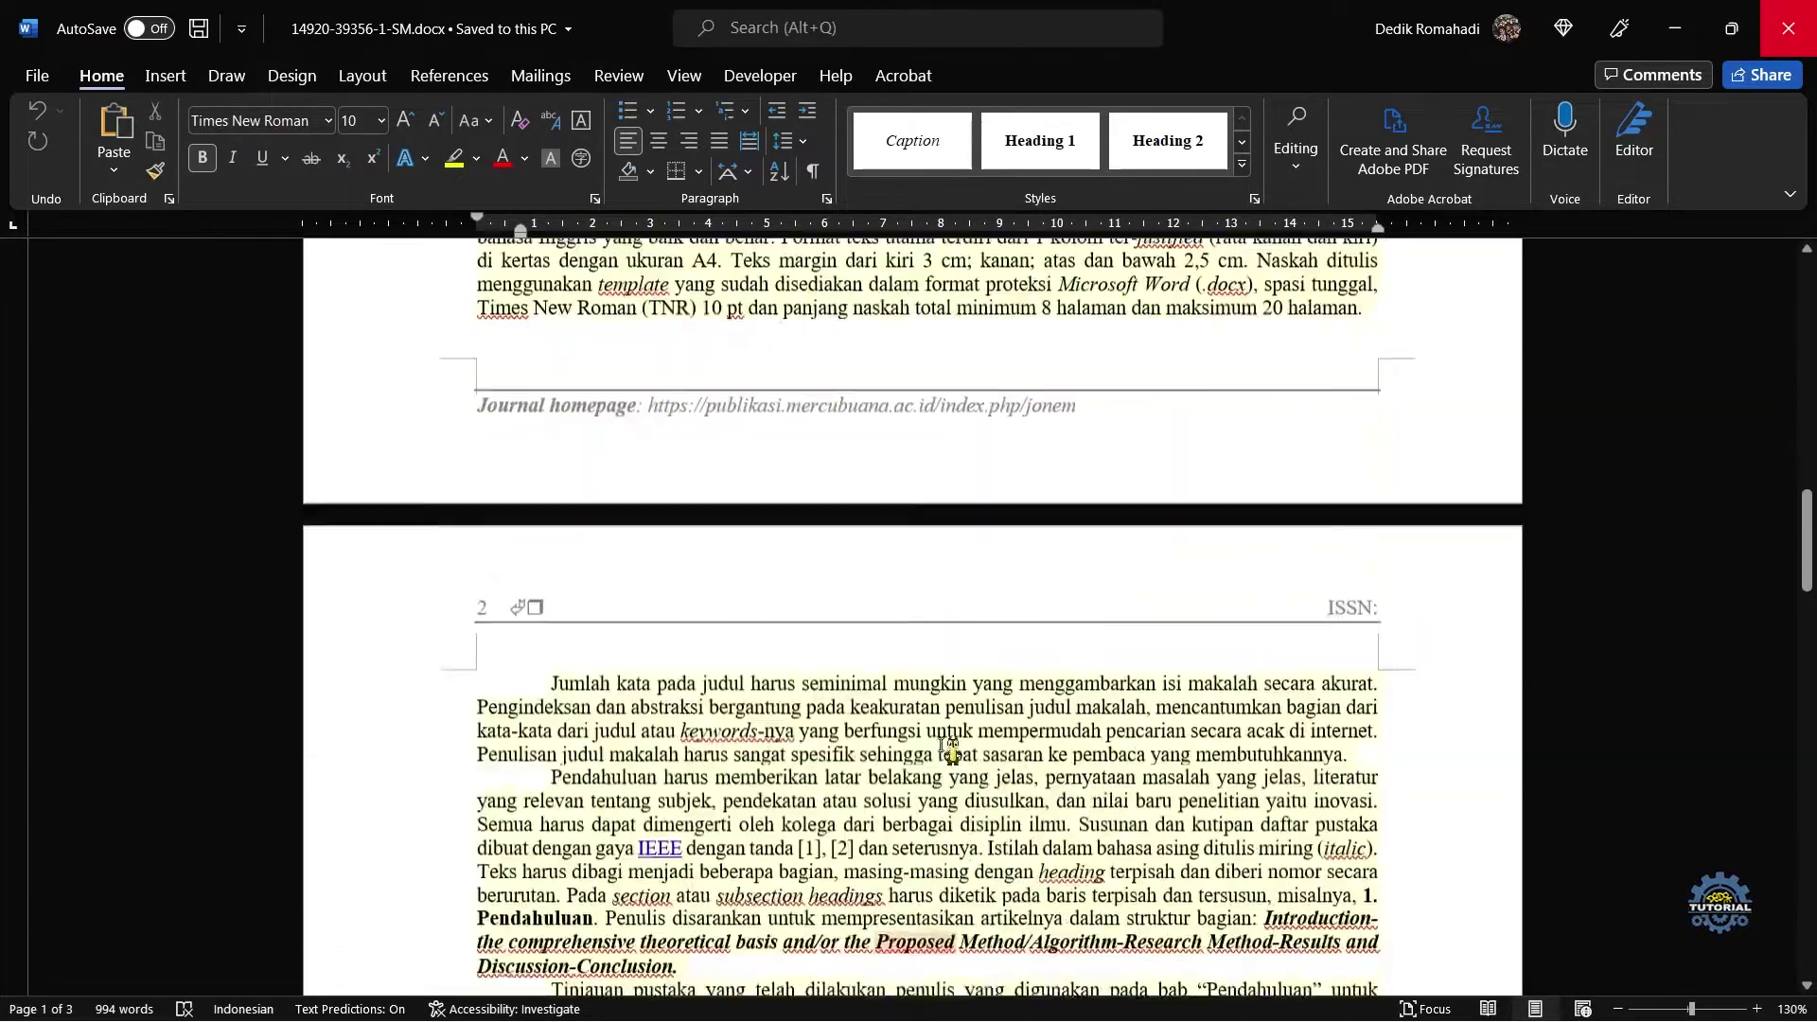
{"action": "scroll", "coordinate": [980, 776], "scroll_direction": "up", "scroll_amount": 11}
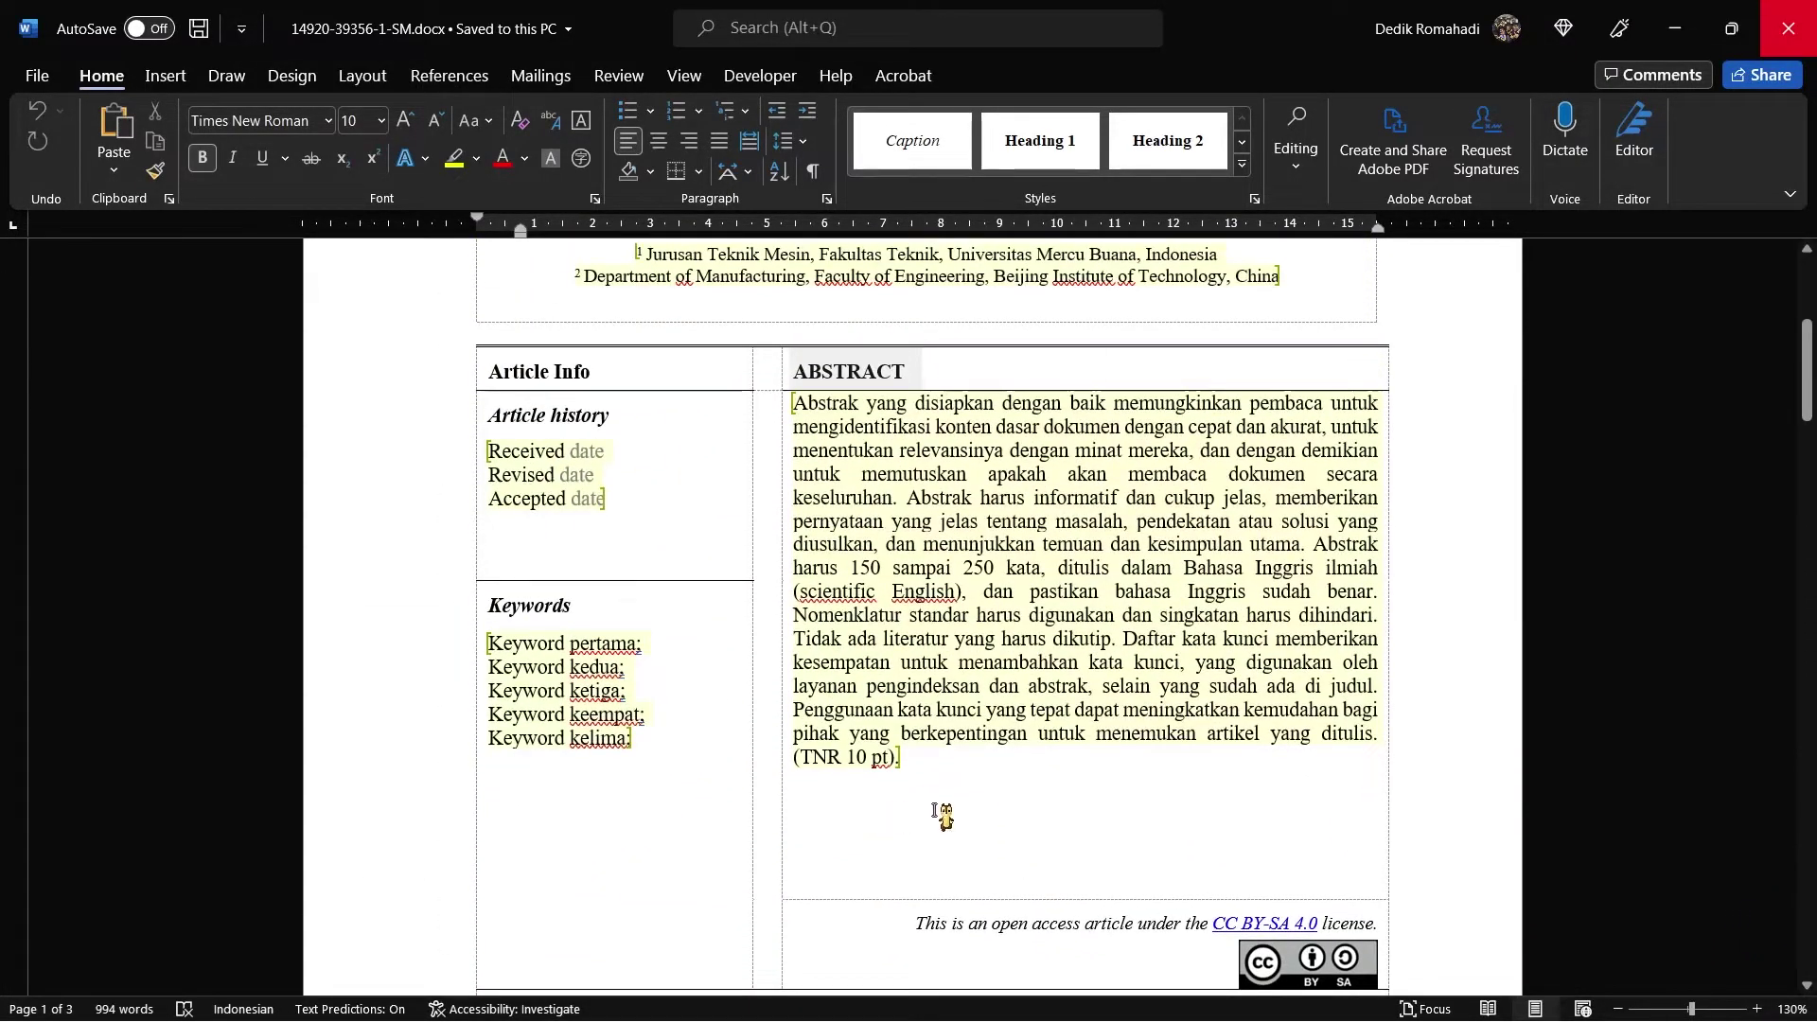
{"action": "scroll", "coordinate": [949, 833], "scroll_direction": "down", "scroll_amount": 10}
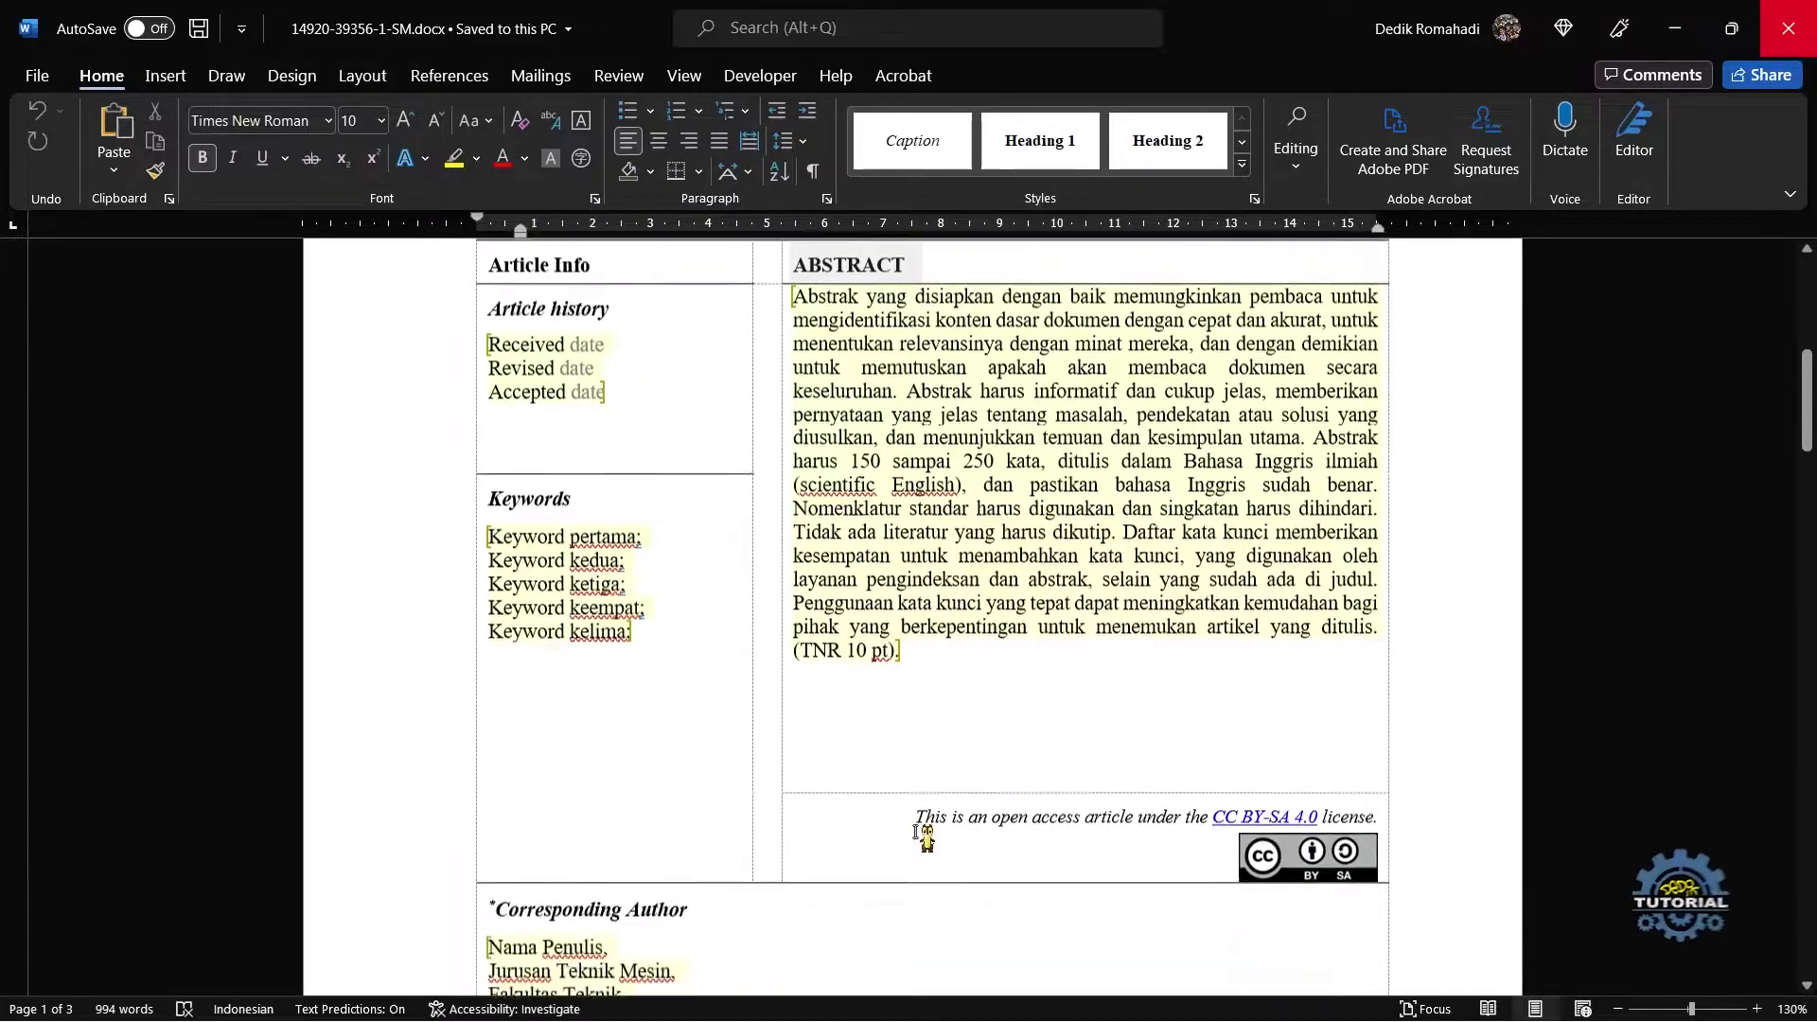
{"action": "scroll", "coordinate": [916, 842], "scroll_direction": "down", "scroll_amount": 20}
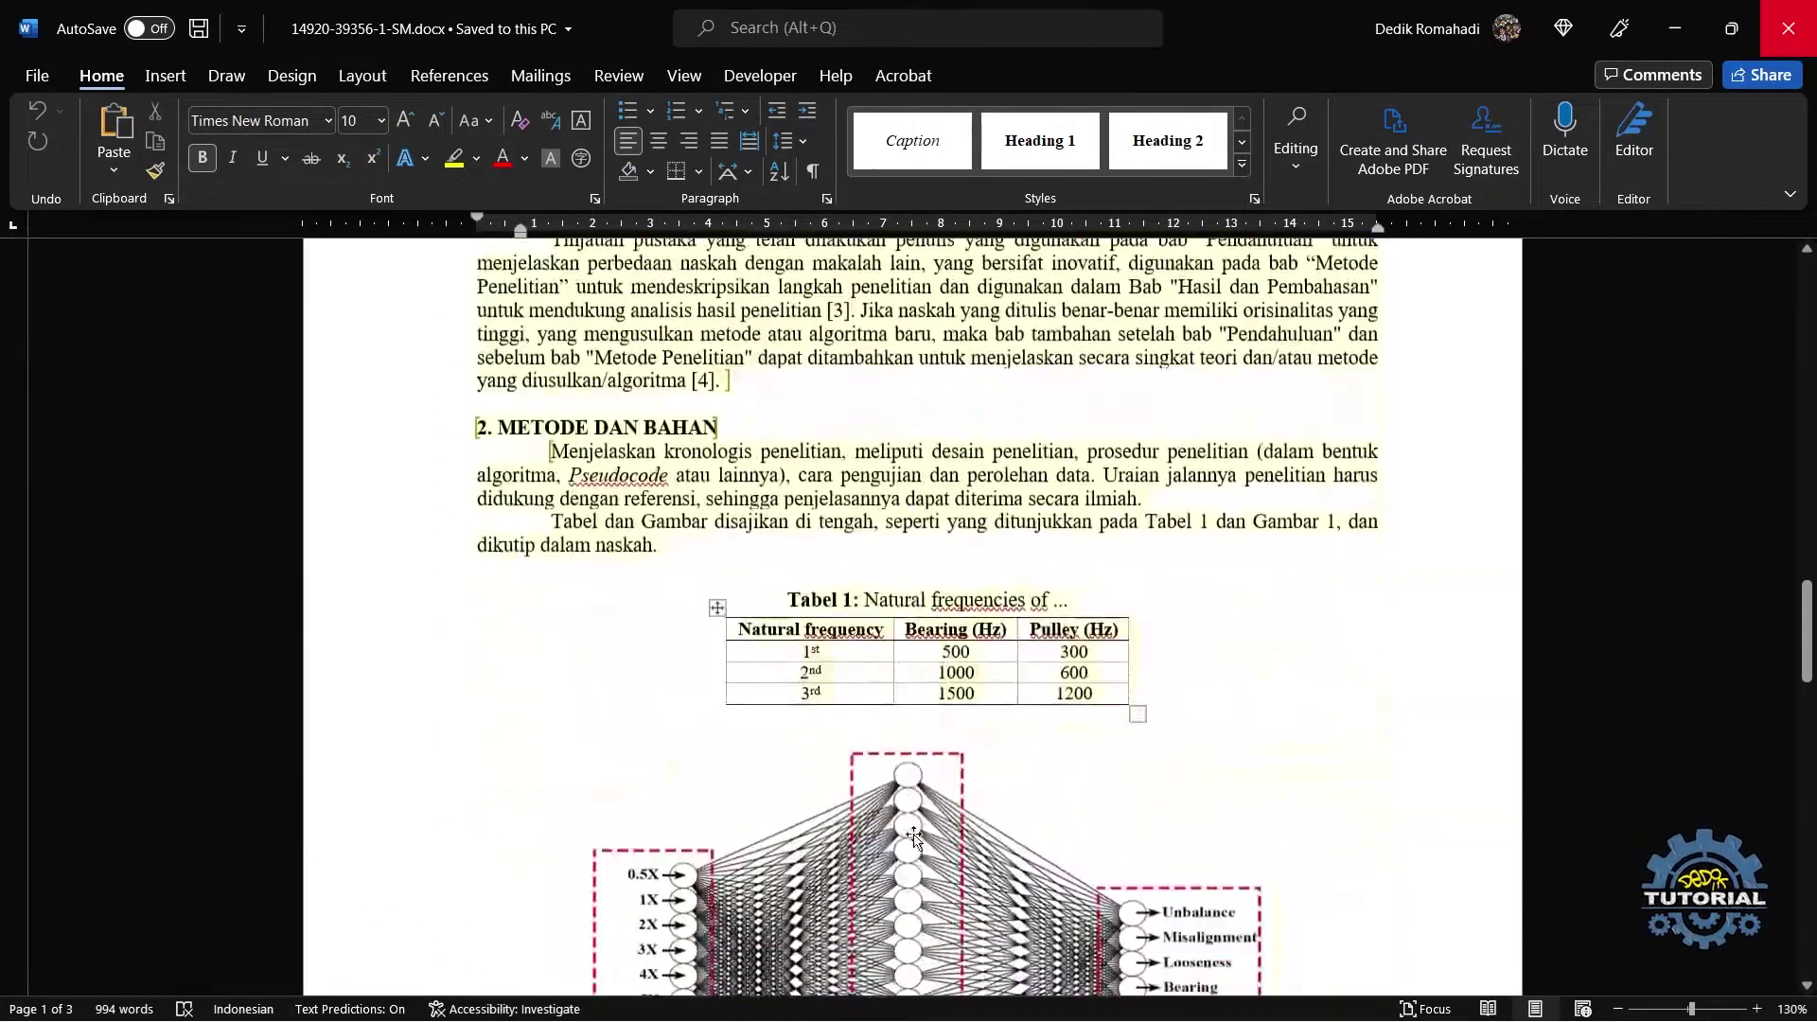
{"action": "scroll", "coordinate": [921, 864], "scroll_direction": "up", "scroll_amount": 15}
{"action": "scroll", "coordinate": [1067, 705], "scroll_direction": "up", "scroll_amount": 2}
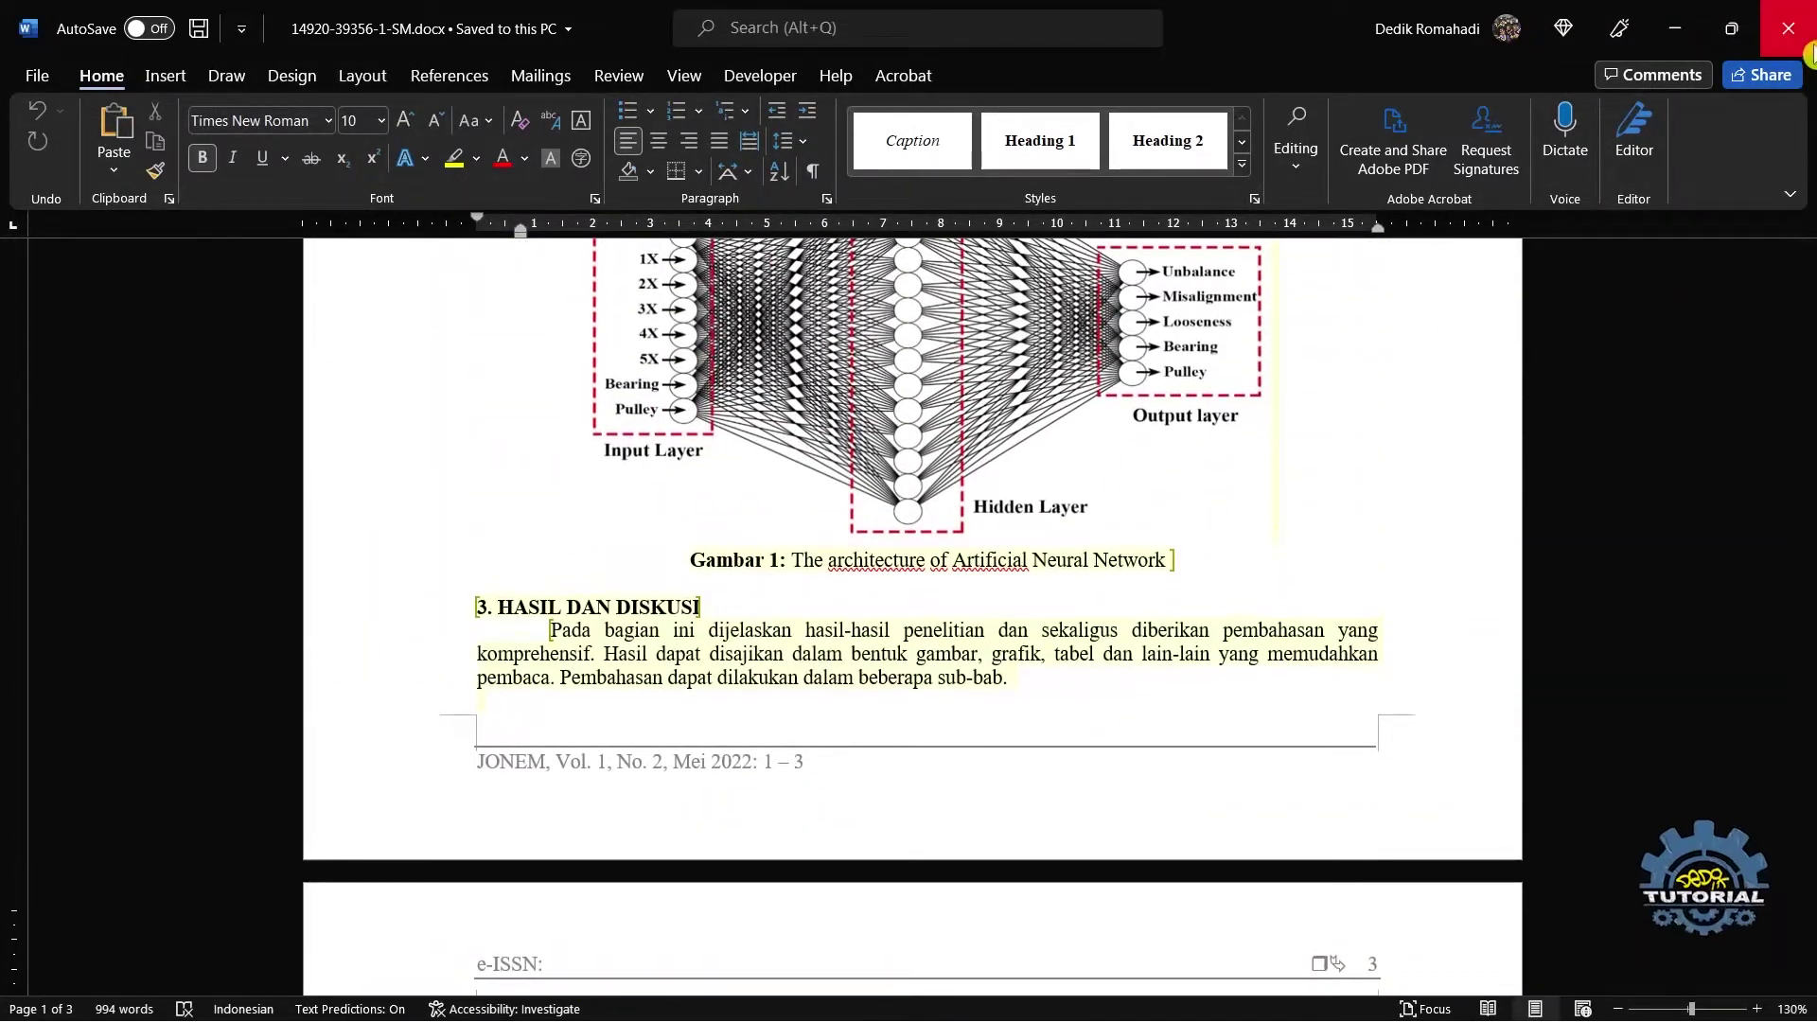
- Close the manuscript in Word and, back in Chrome, open the section editor selection from the submission's summary page
{"action": "left_click", "coordinate": [1808, 43]}
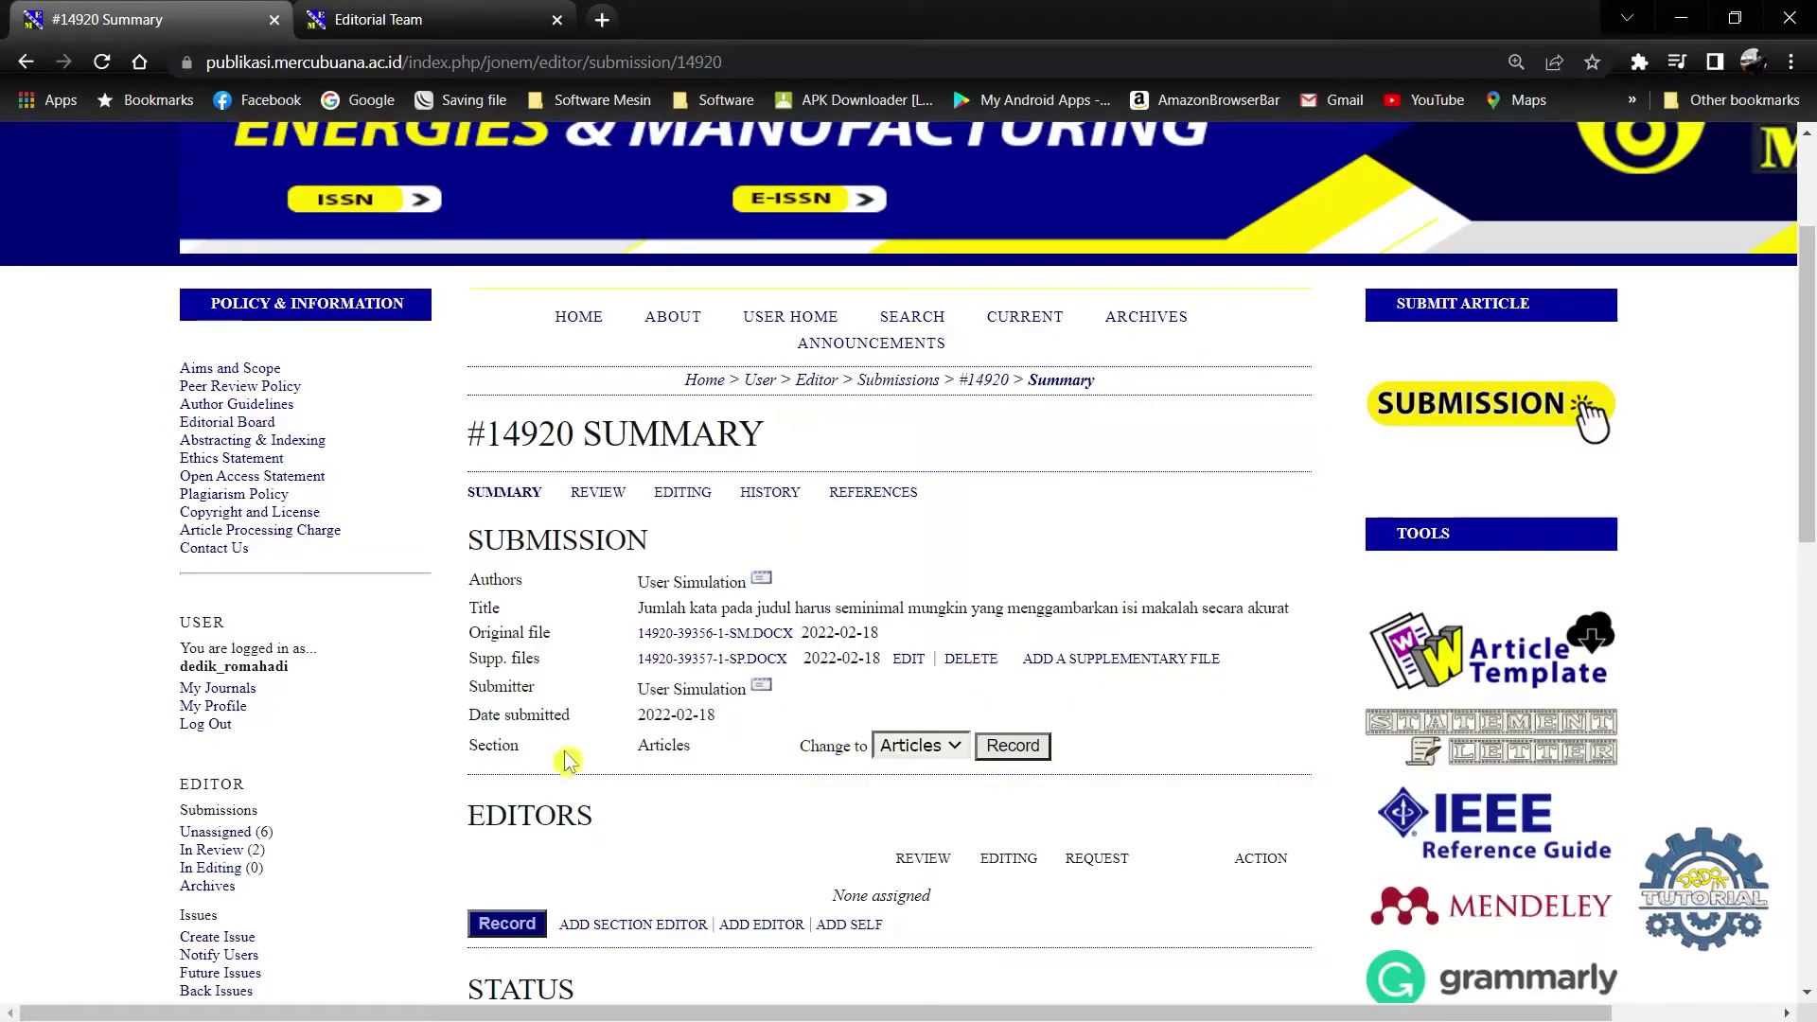
{"action": "scroll", "coordinate": [805, 700], "scroll_direction": "down", "scroll_amount": 2}
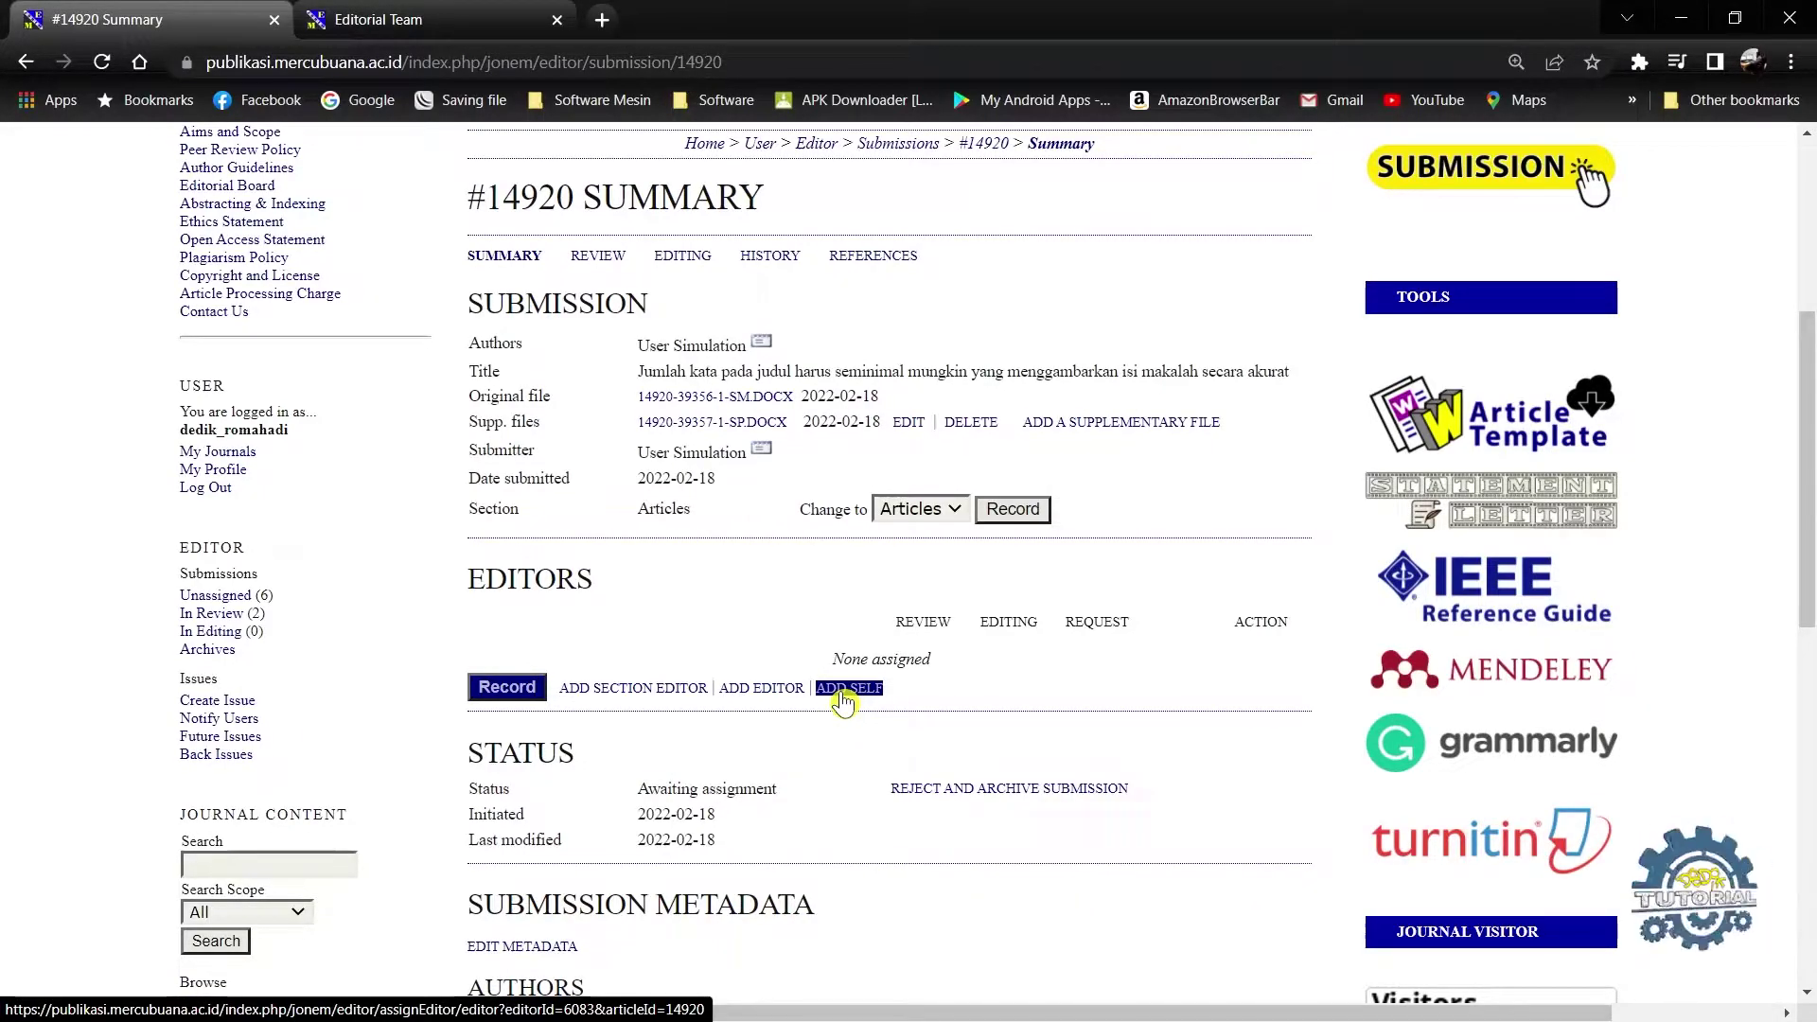
{"action": "left_click", "coordinate": [613, 698]}
{"action": "scroll", "coordinate": [616, 690], "scroll_direction": "down", "scroll_amount": 4}
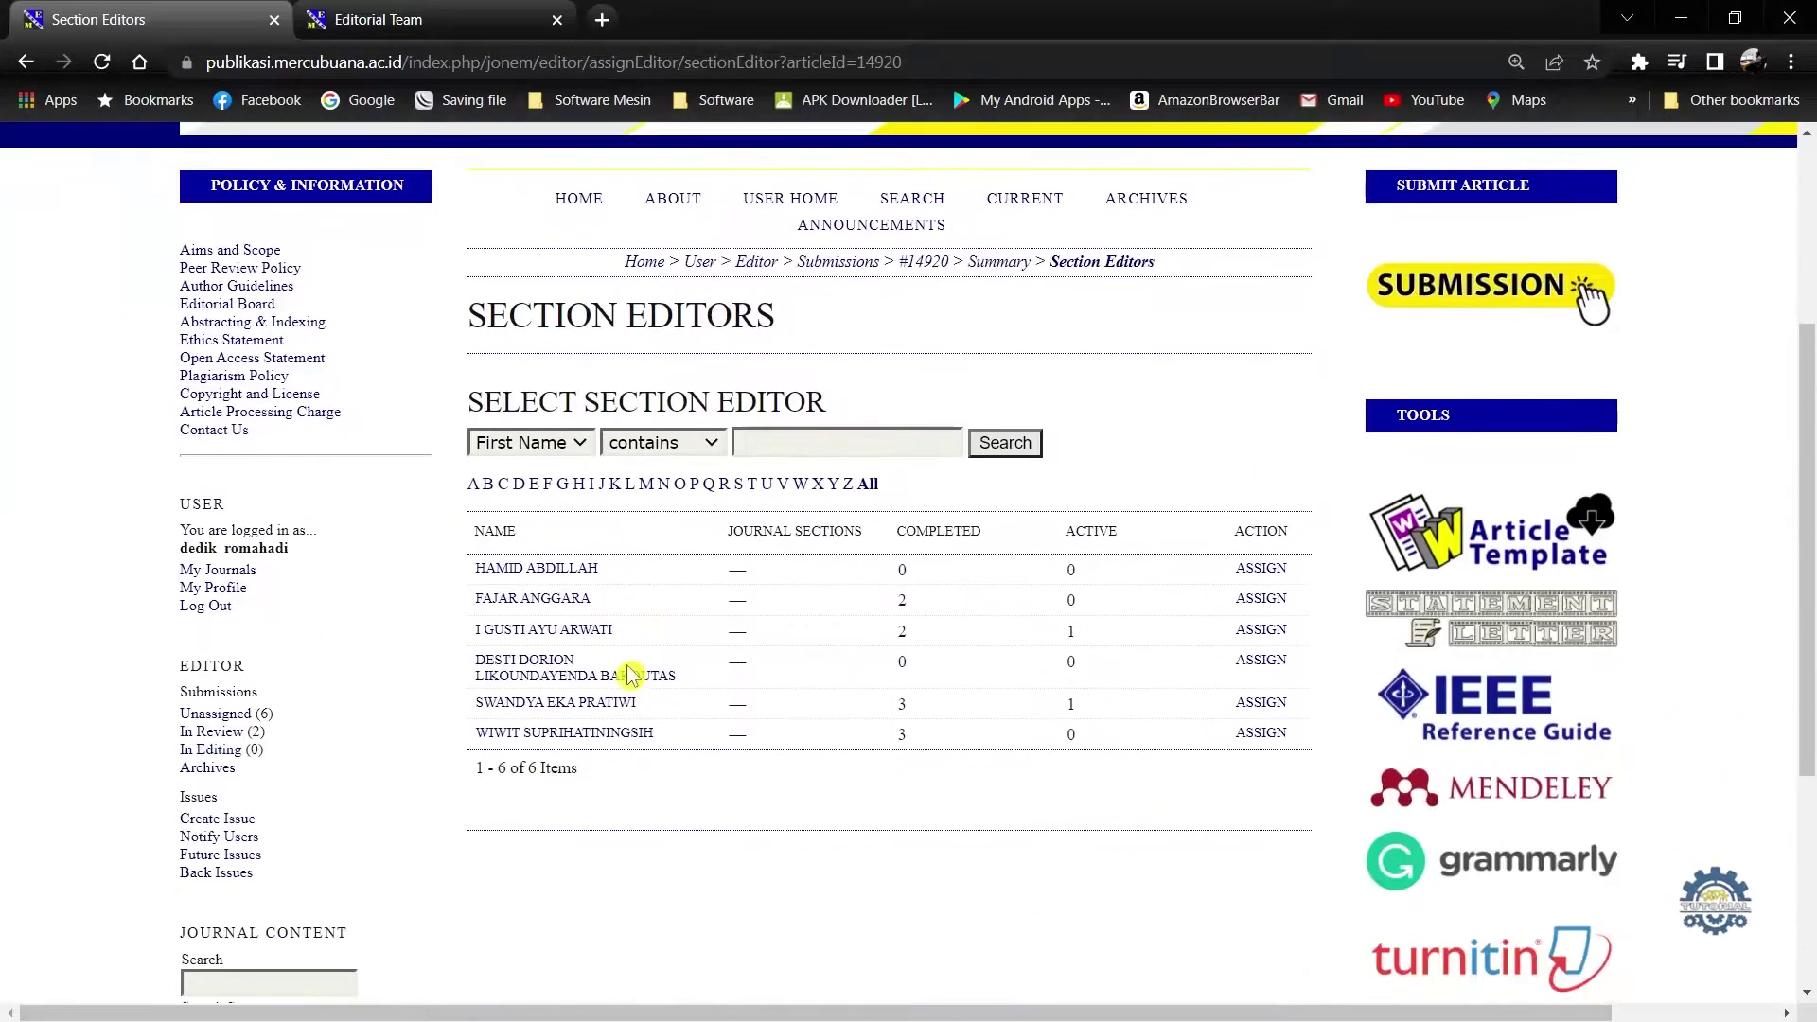
- Compare the section editors' completed and active workloads and assign the submission to the last section editor listed
{"action": "scroll", "coordinate": [630, 673], "scroll_direction": "down", "scroll_amount": 1}
{"action": "triple_click", "coordinate": [600, 591]}
{"action": "left_click", "coordinate": [600, 606]}
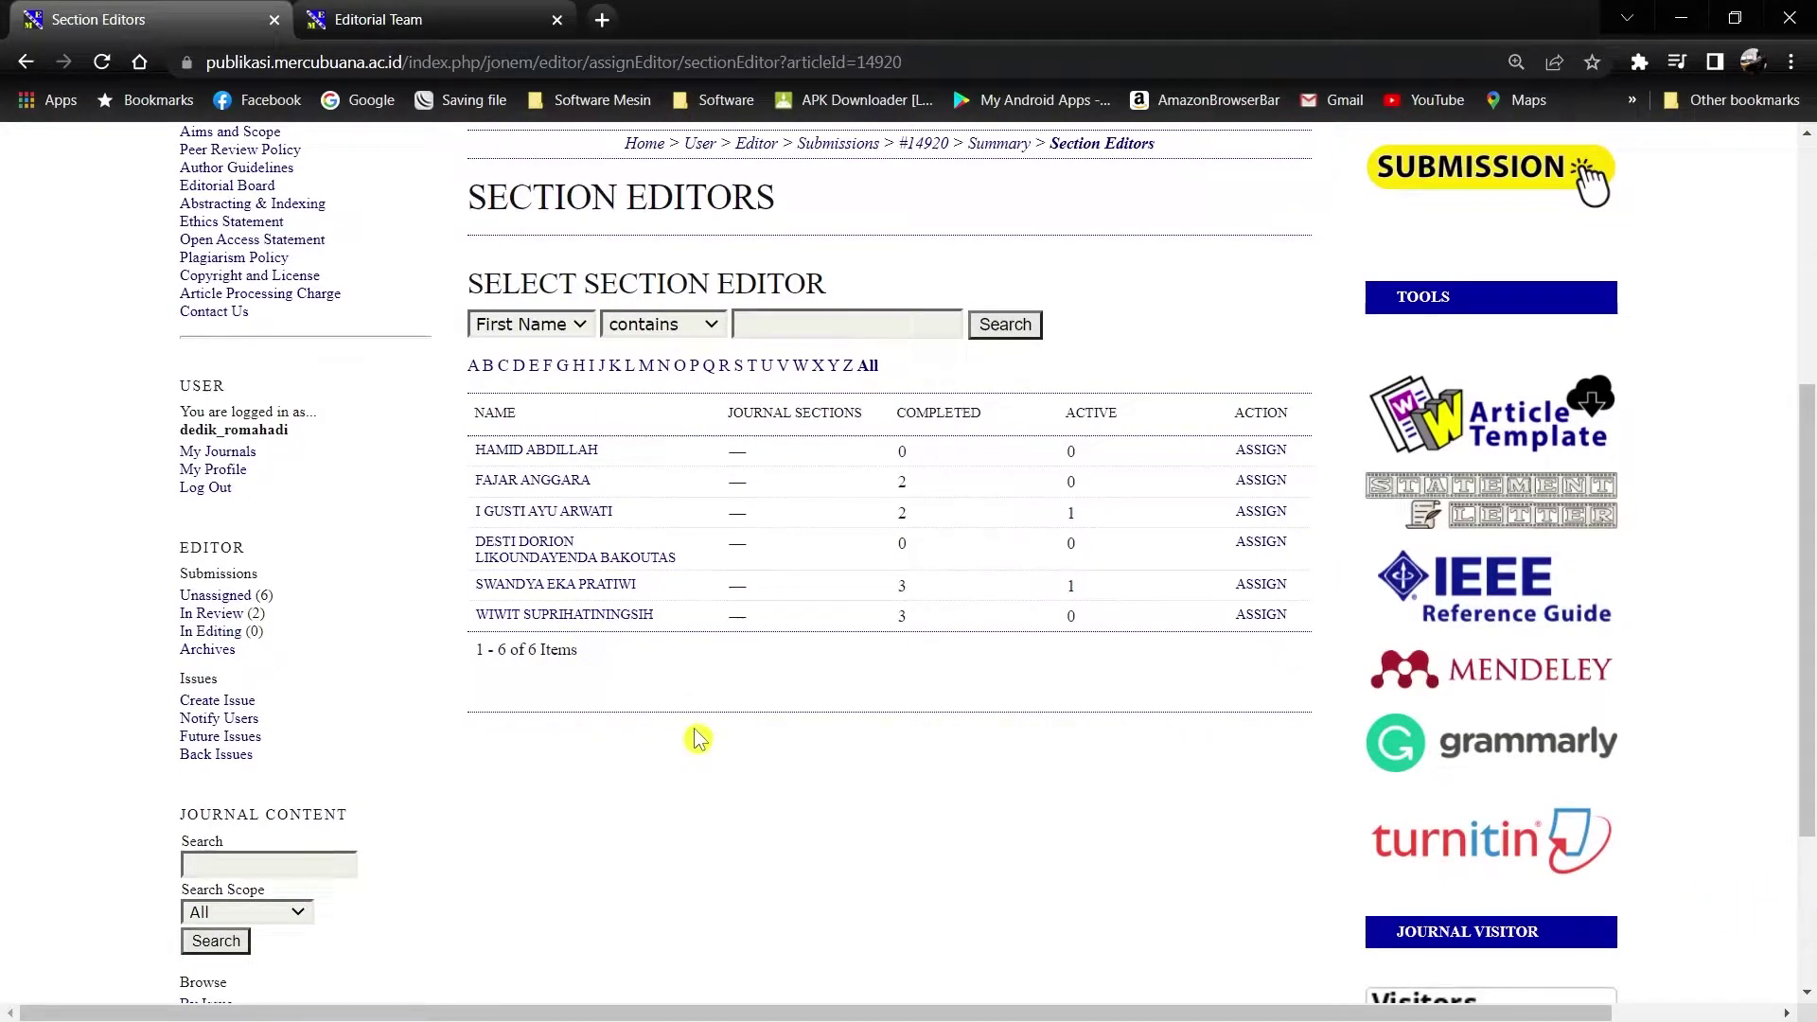
{"action": "triple_click", "coordinate": [575, 612]}
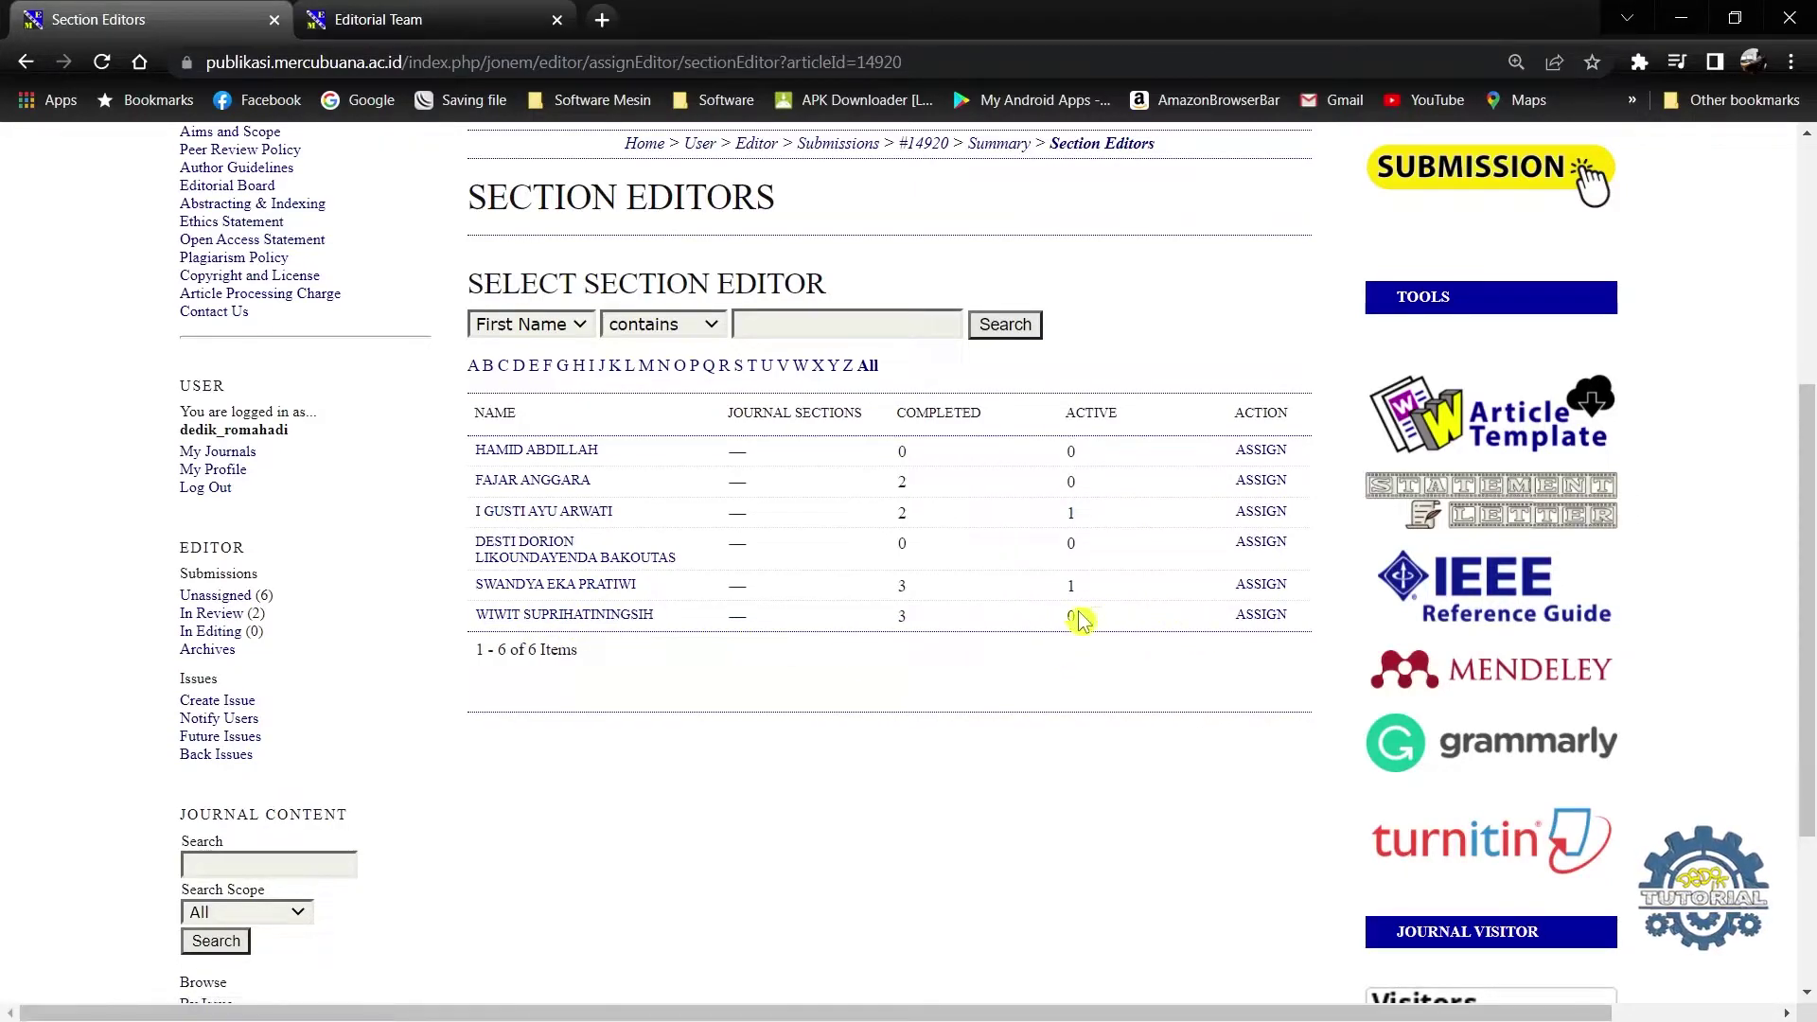
{"action": "left_click", "coordinate": [1255, 624]}
- Review the "[JONEM] Editorial Assignment" notification's recipient, subject and body, and complete the assignment without sending the email
{"action": "scroll", "coordinate": [662, 738], "scroll_direction": "down", "scroll_amount": 5}
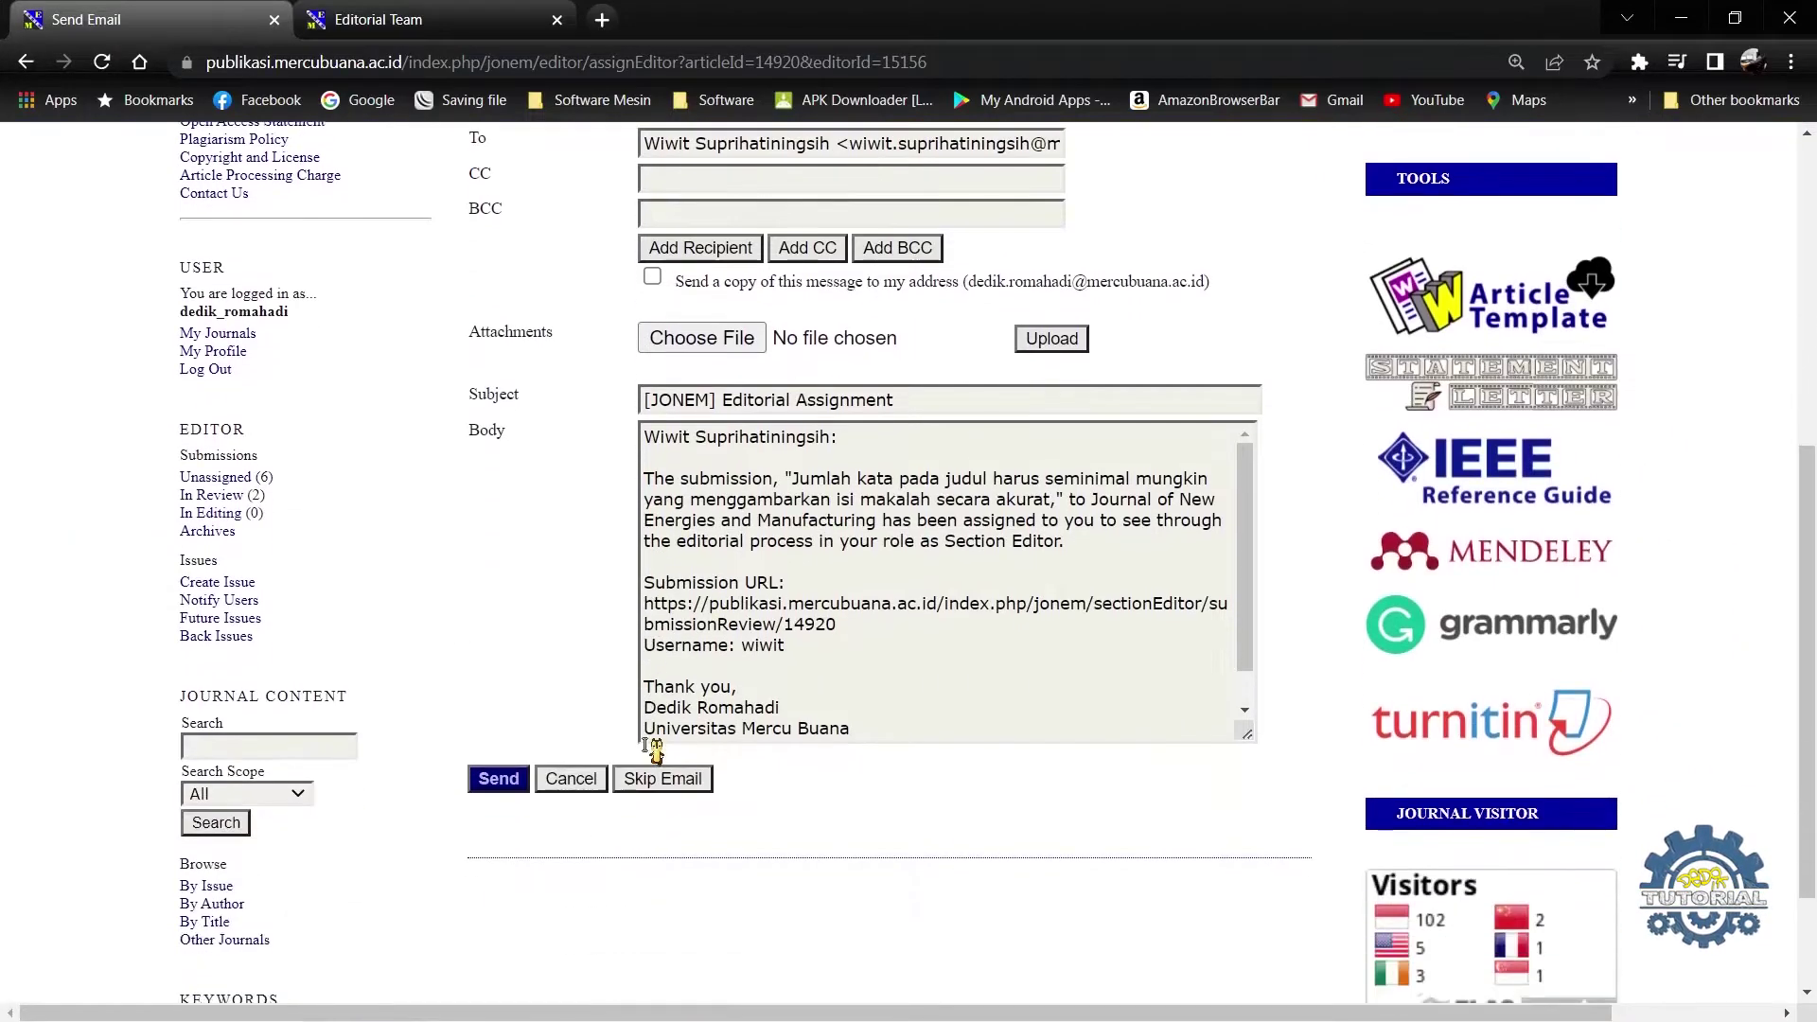
{"action": "scroll", "coordinate": [655, 750], "scroll_direction": "up", "scroll_amount": 3}
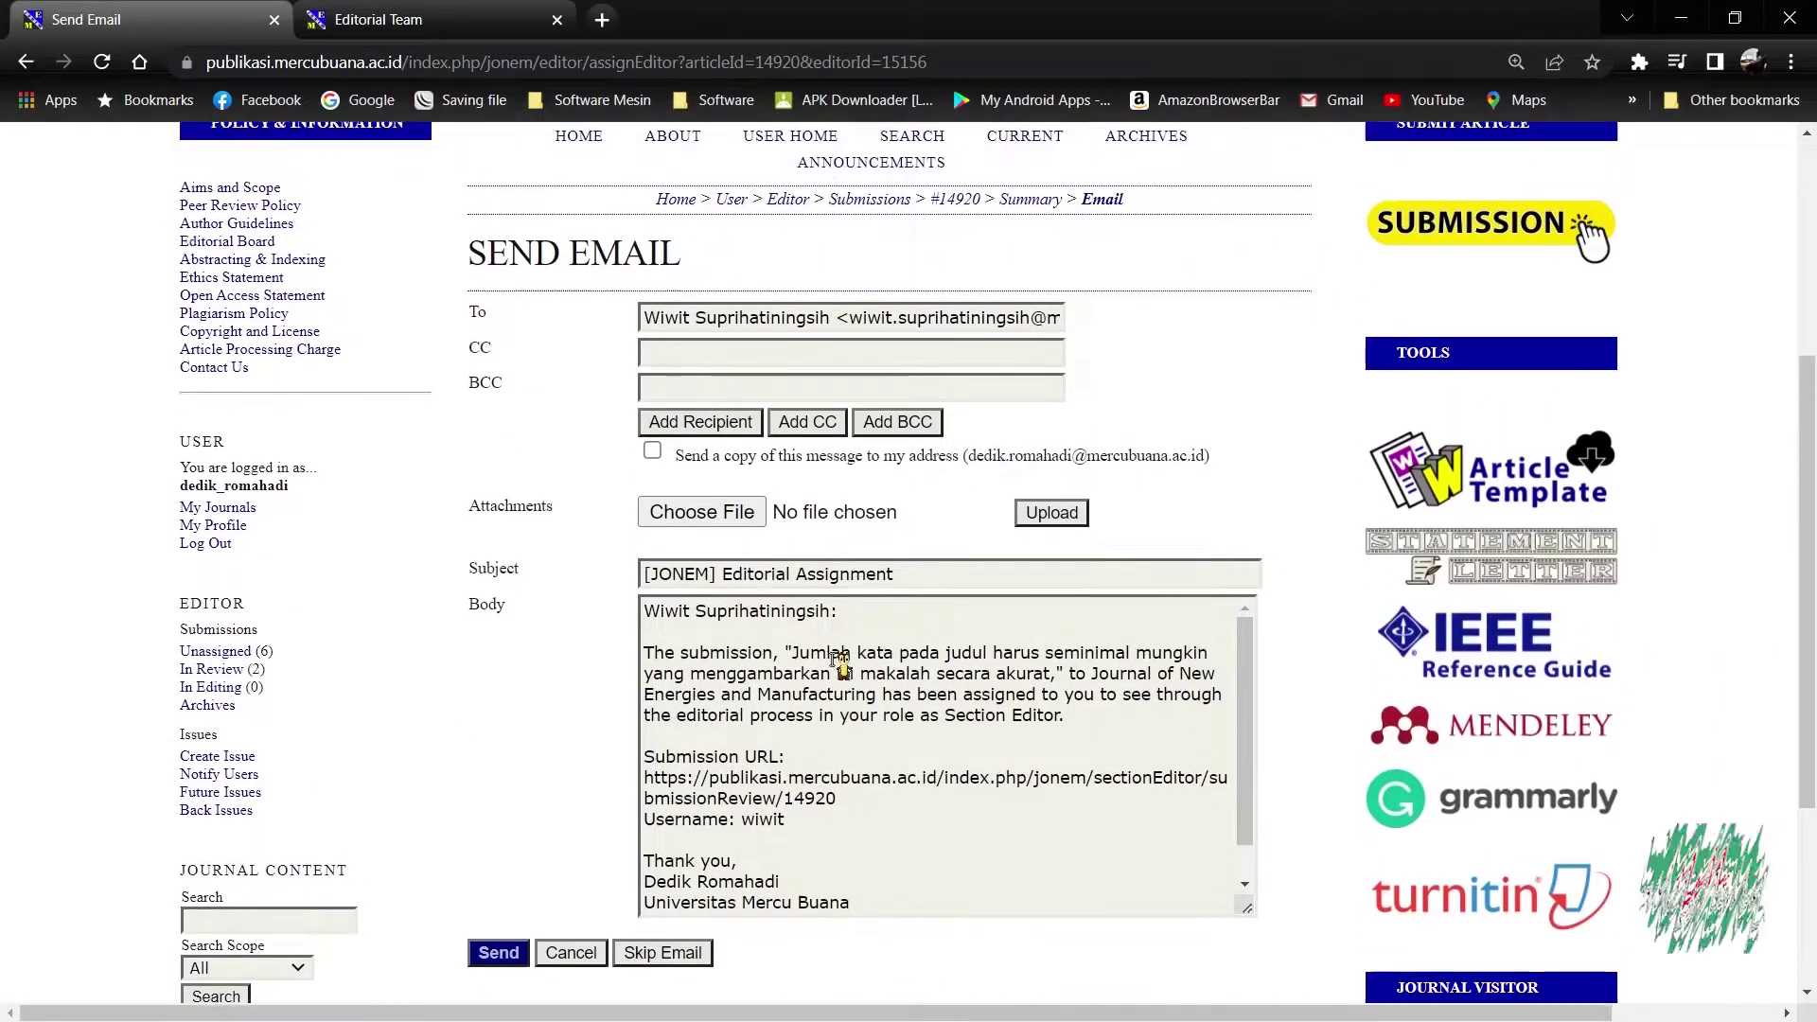
{"action": "scroll", "coordinate": [731, 674], "scroll_direction": "down", "scroll_amount": 1}
{"action": "scroll", "coordinate": [800, 753], "scroll_direction": "down", "scroll_amount": 1}
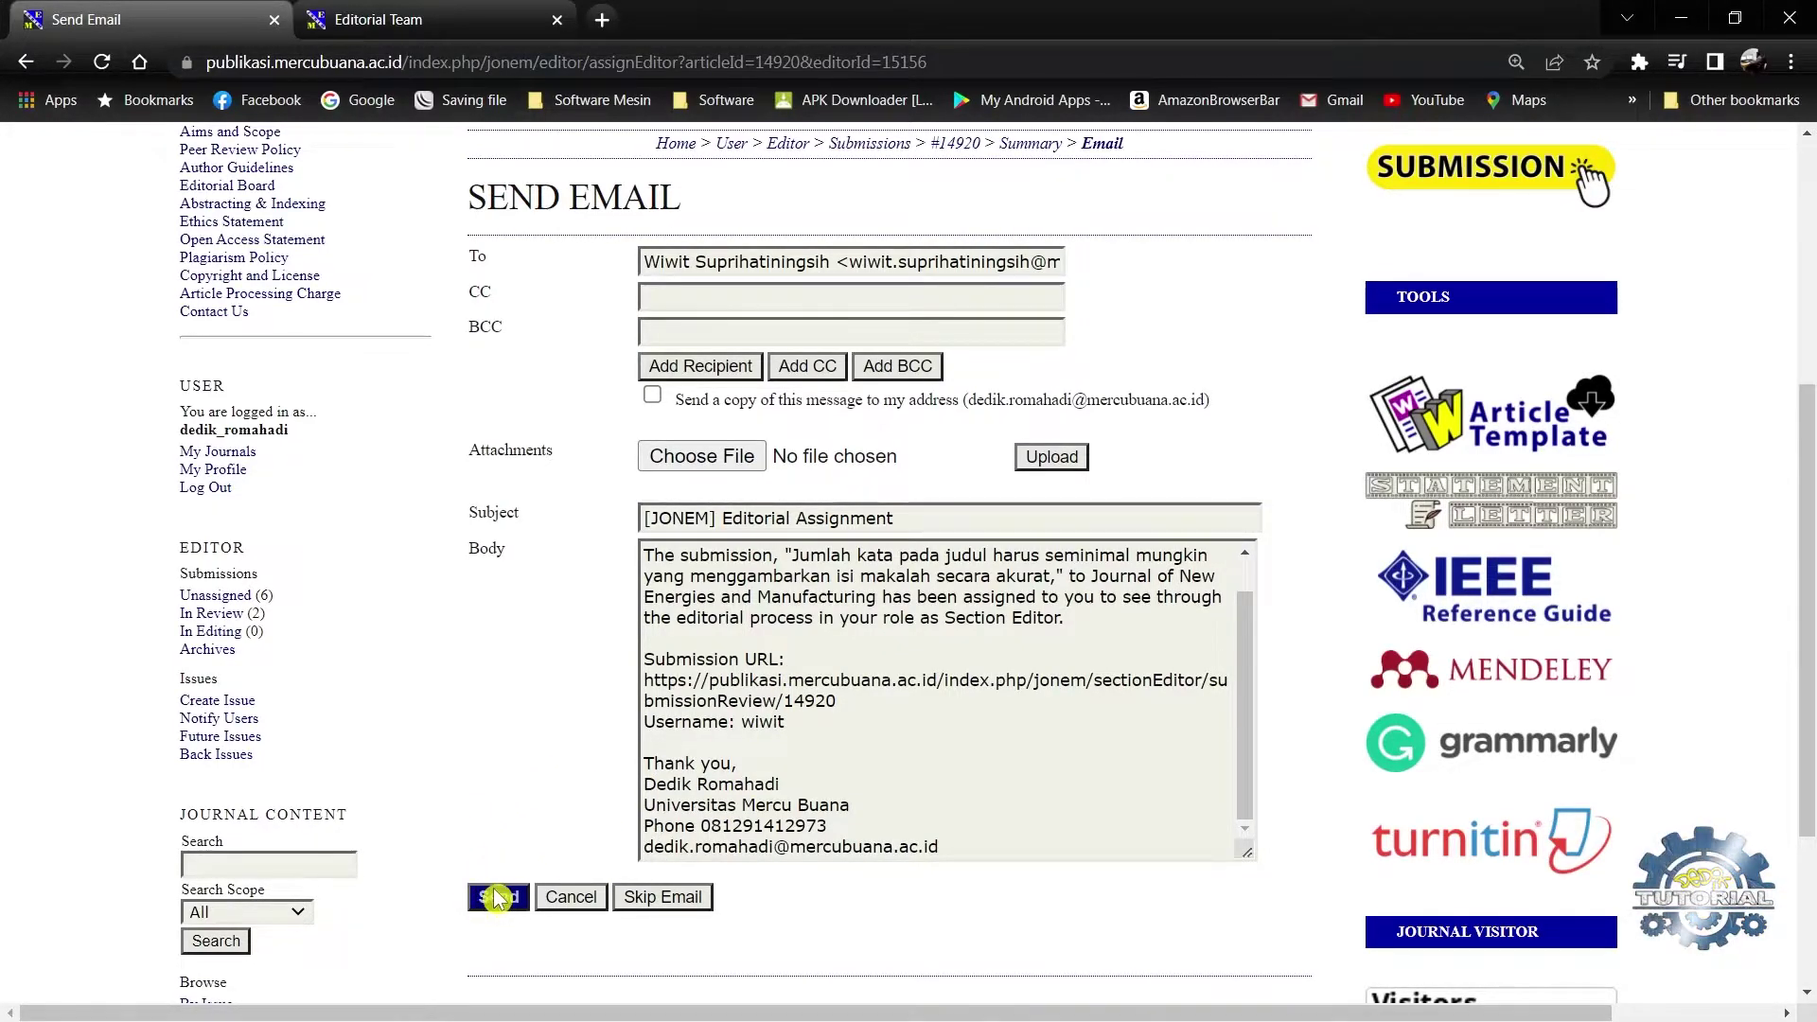
{"action": "left_click", "coordinate": [663, 897]}
- Examine the assigned section editor's review and editing permissions, the delete option and the submission's status
{"action": "scroll", "coordinate": [751, 637], "scroll_direction": "down", "scroll_amount": 1}
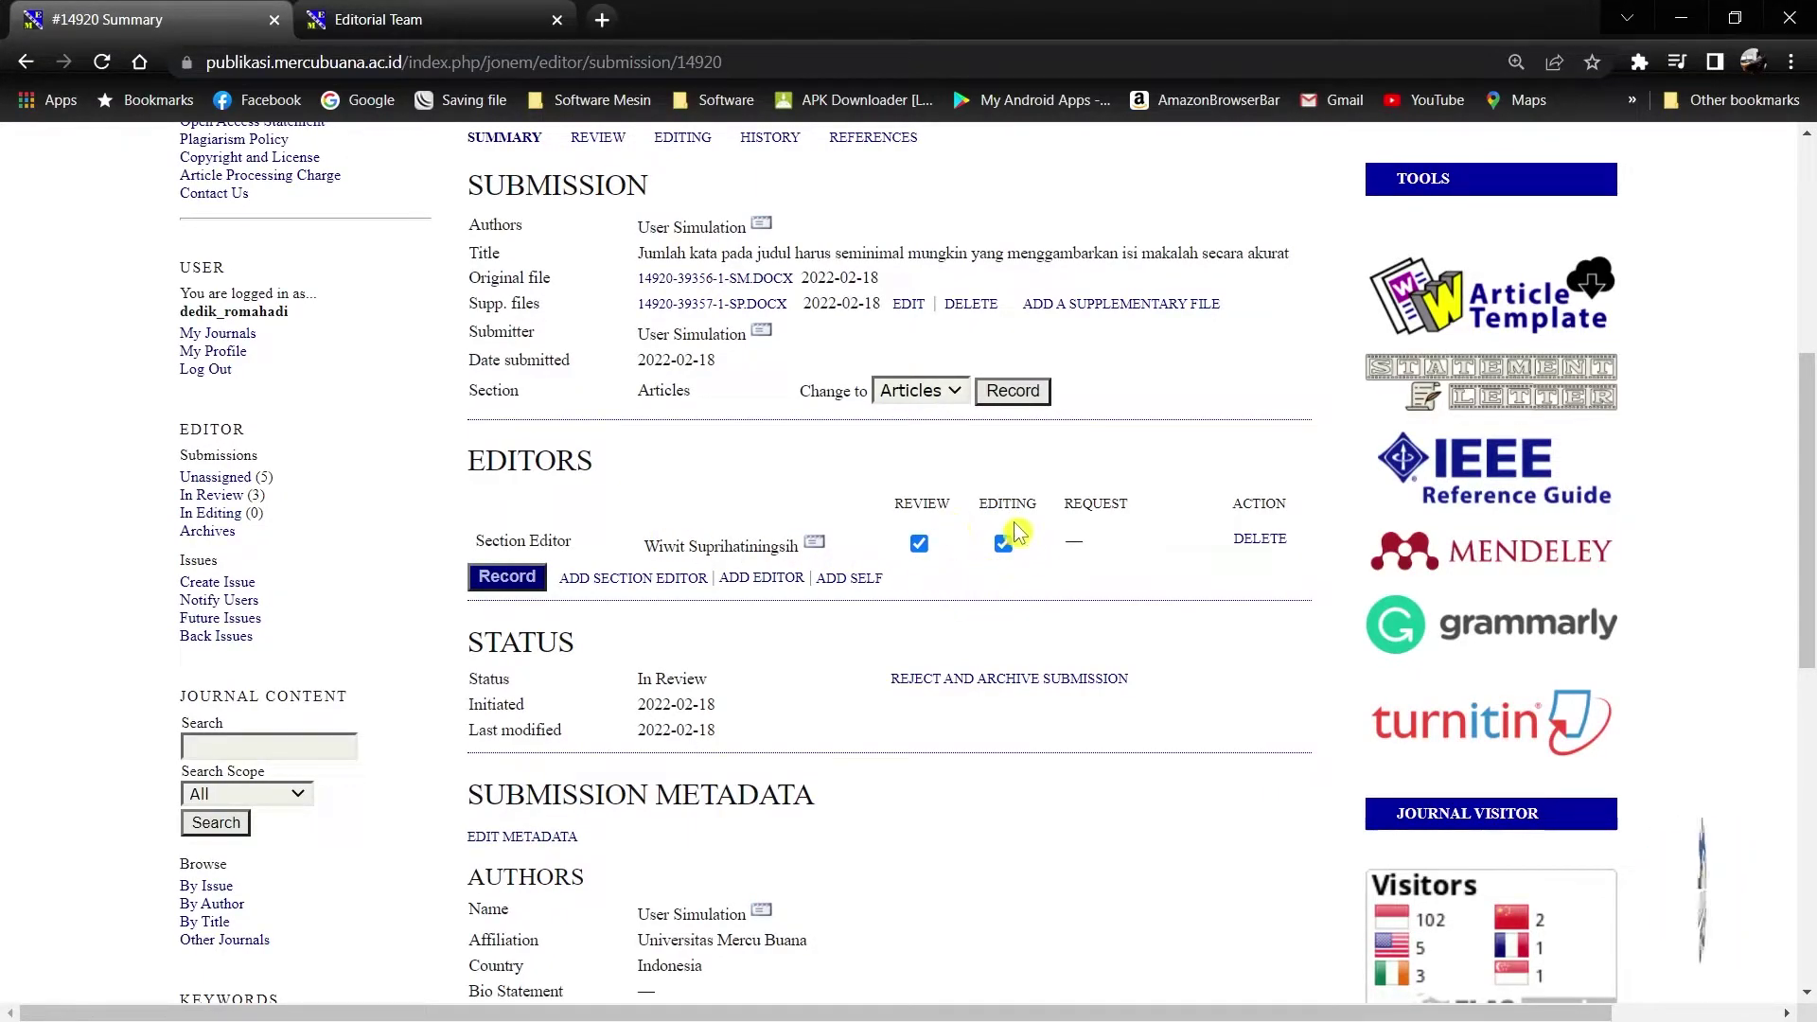
{"action": "scroll", "coordinate": [937, 594], "scroll_direction": "down", "scroll_amount": 1}
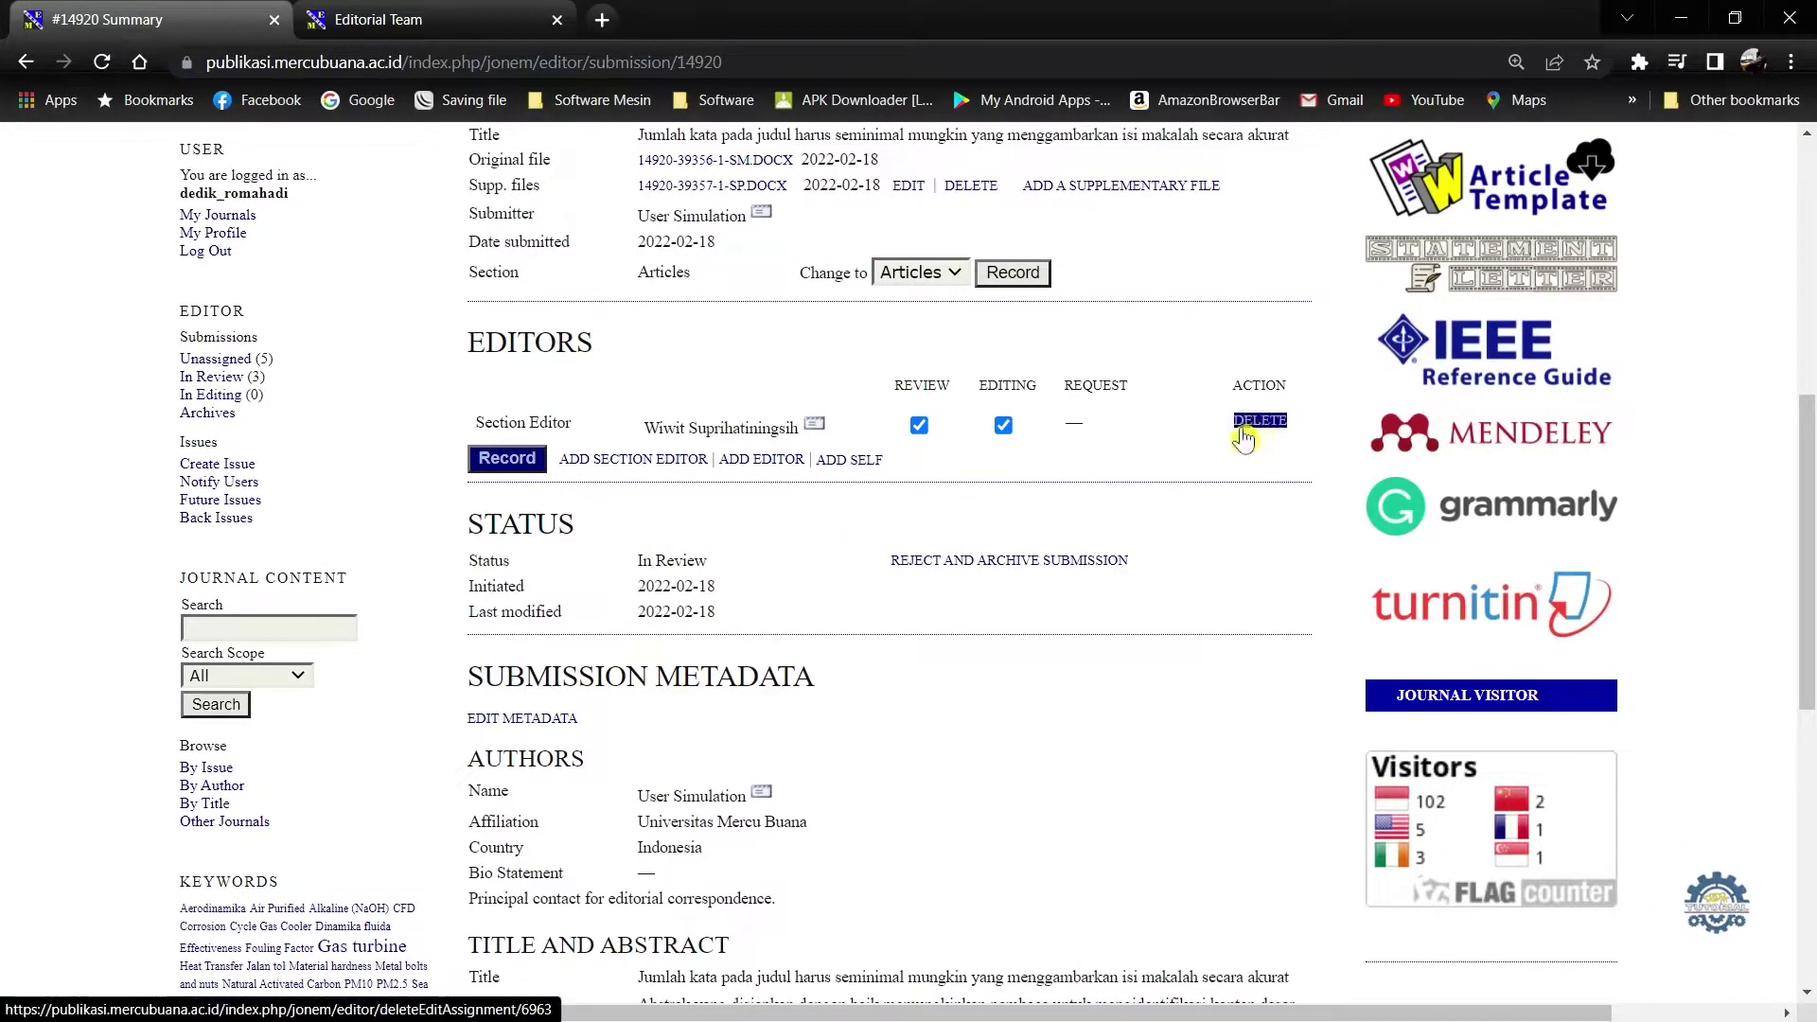
{"action": "scroll", "coordinate": [811, 581], "scroll_direction": "up", "scroll_amount": 2}
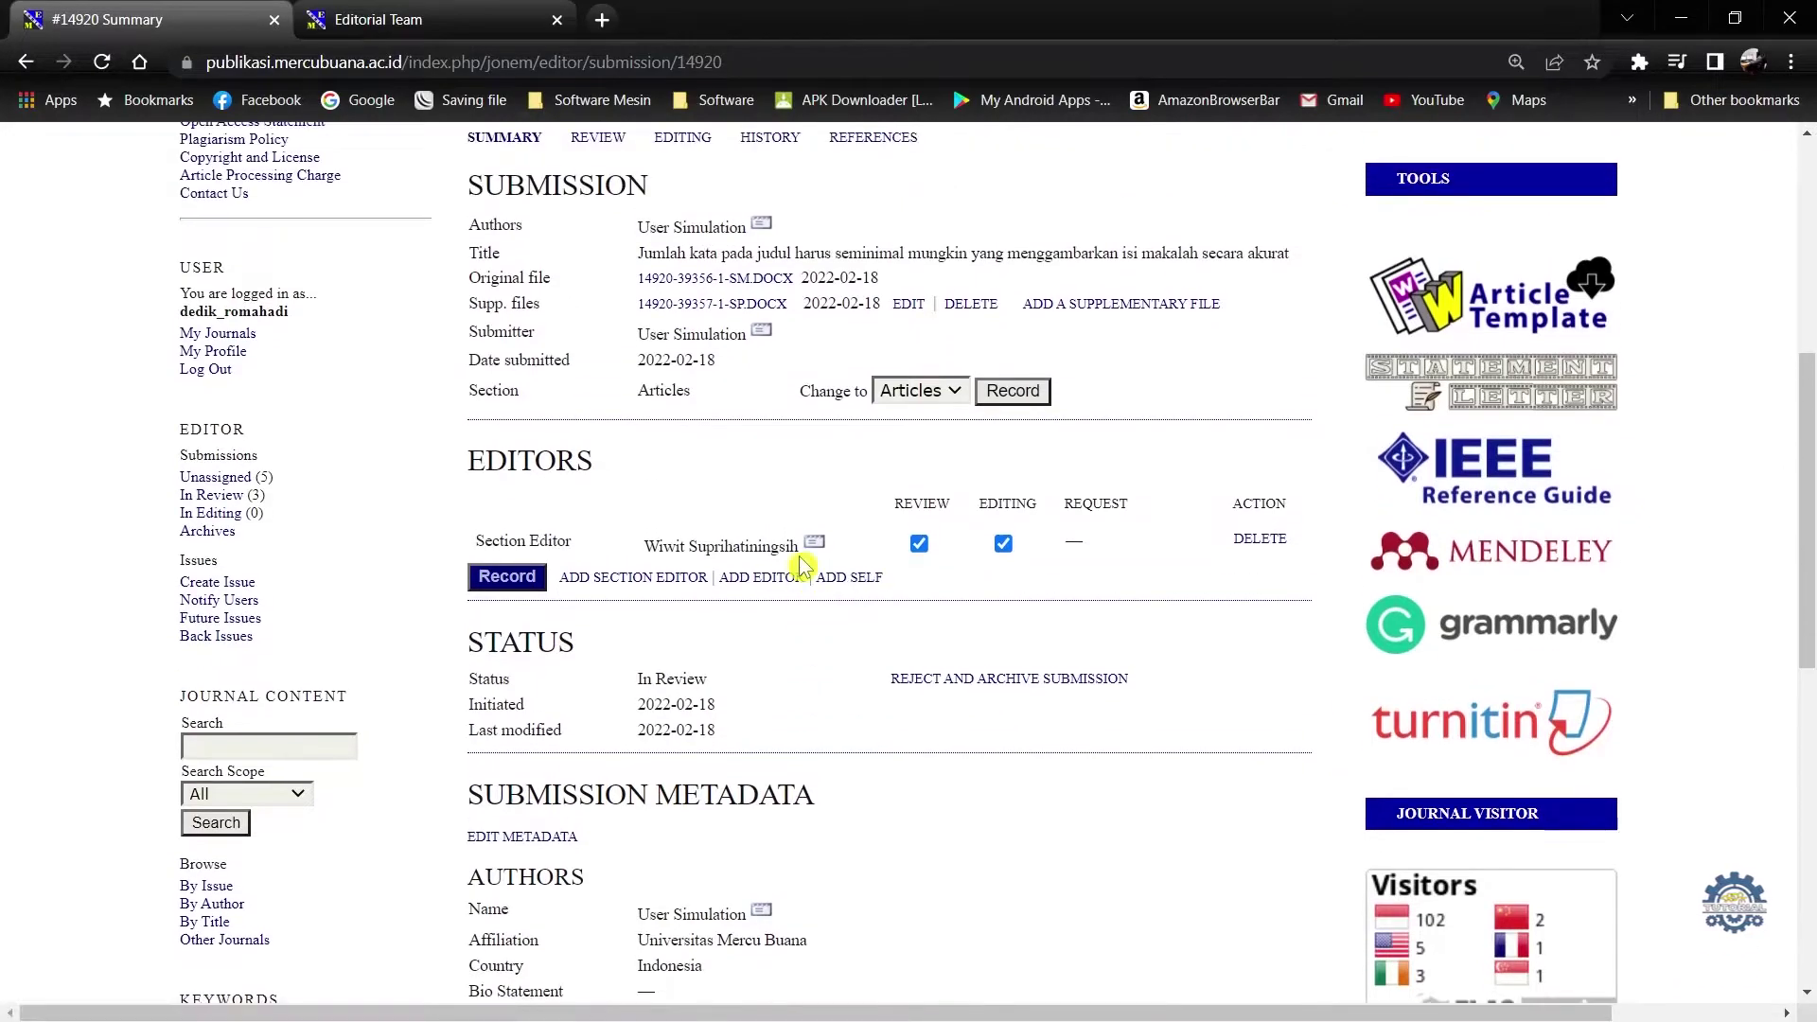
{"action": "scroll", "coordinate": [807, 556], "scroll_direction": "down", "scroll_amount": 2}
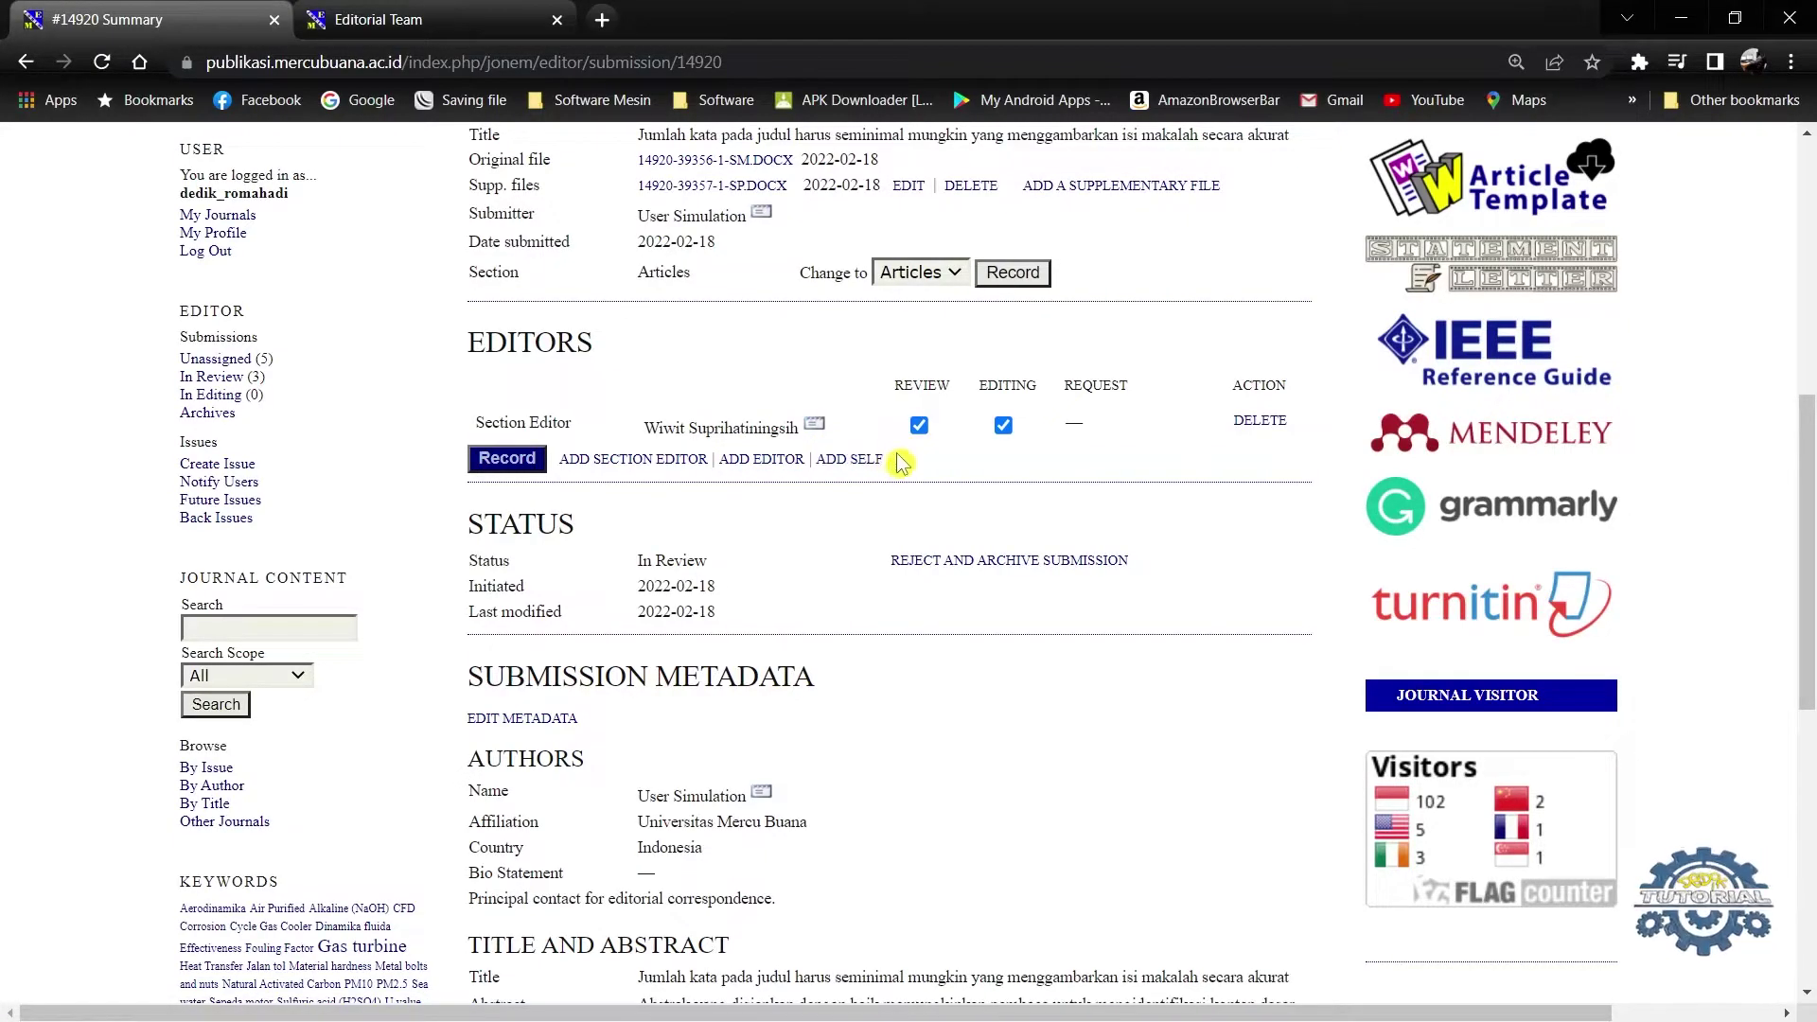
- Record the assigned section editor's permissions with both Review and Editing enabled
{"action": "scroll", "coordinate": [910, 483], "scroll_direction": "up", "scroll_amount": 1}
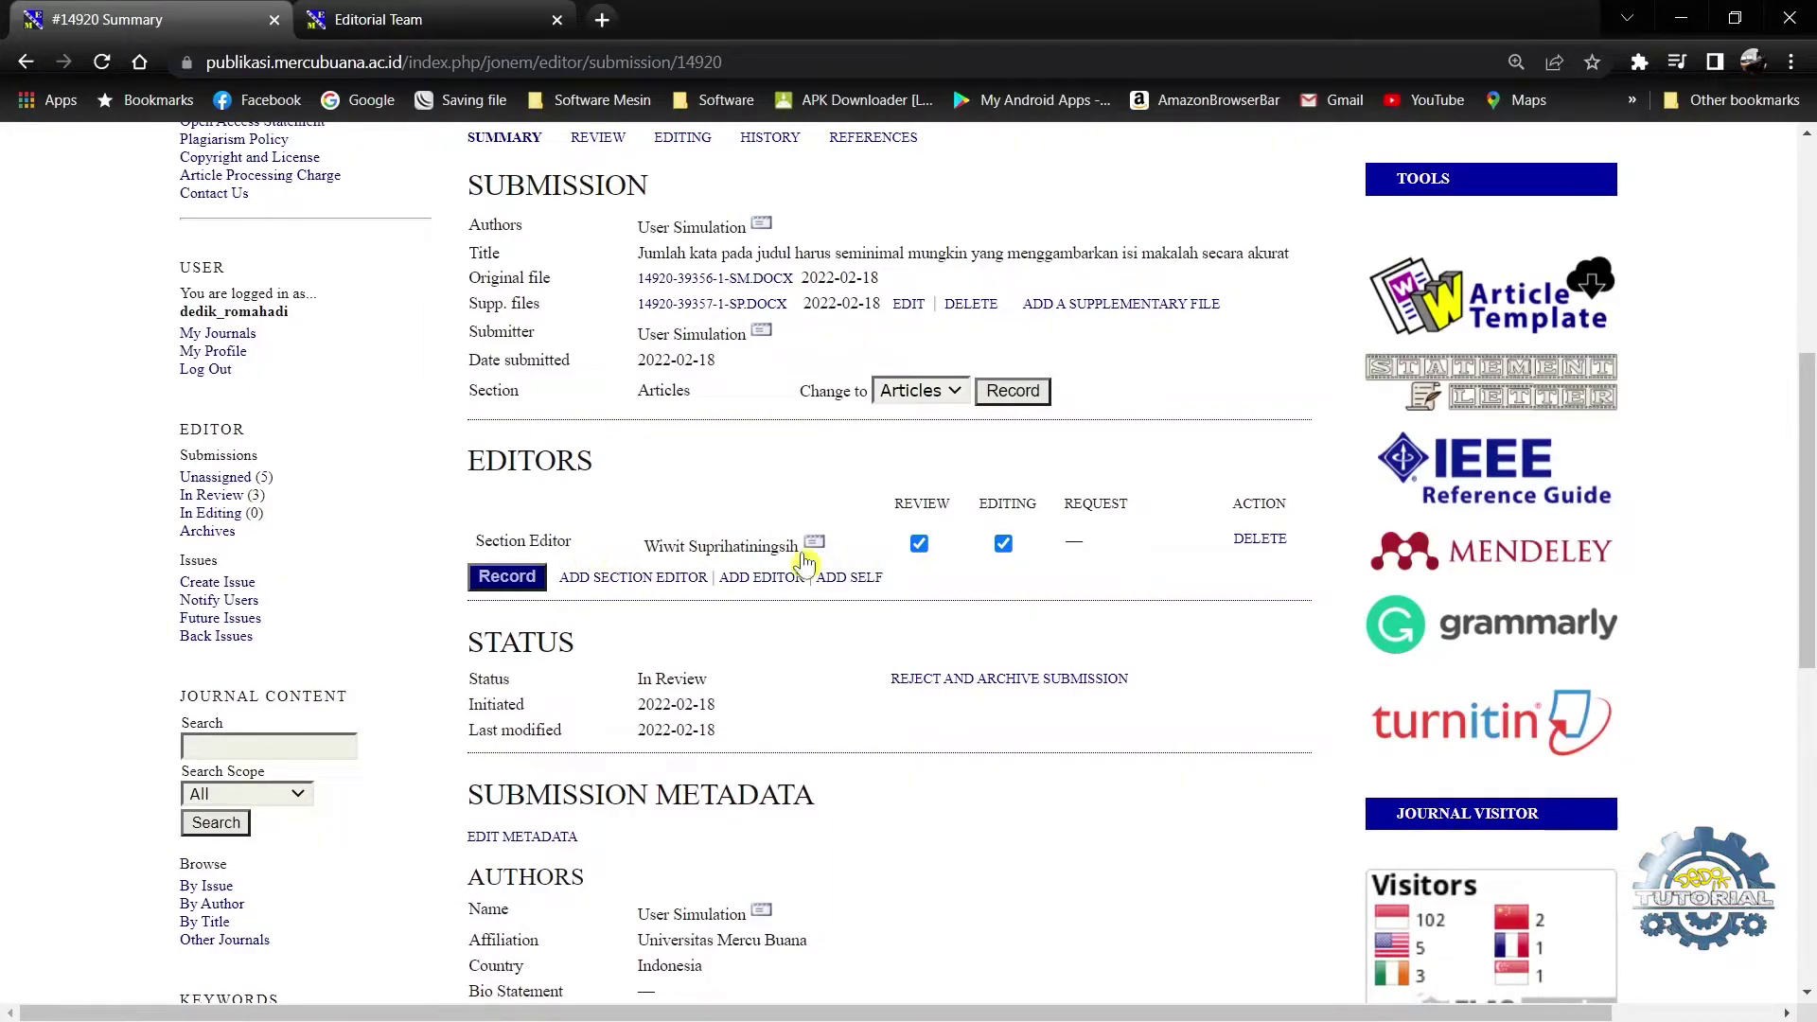
{"action": "left_click", "coordinate": [507, 579]}
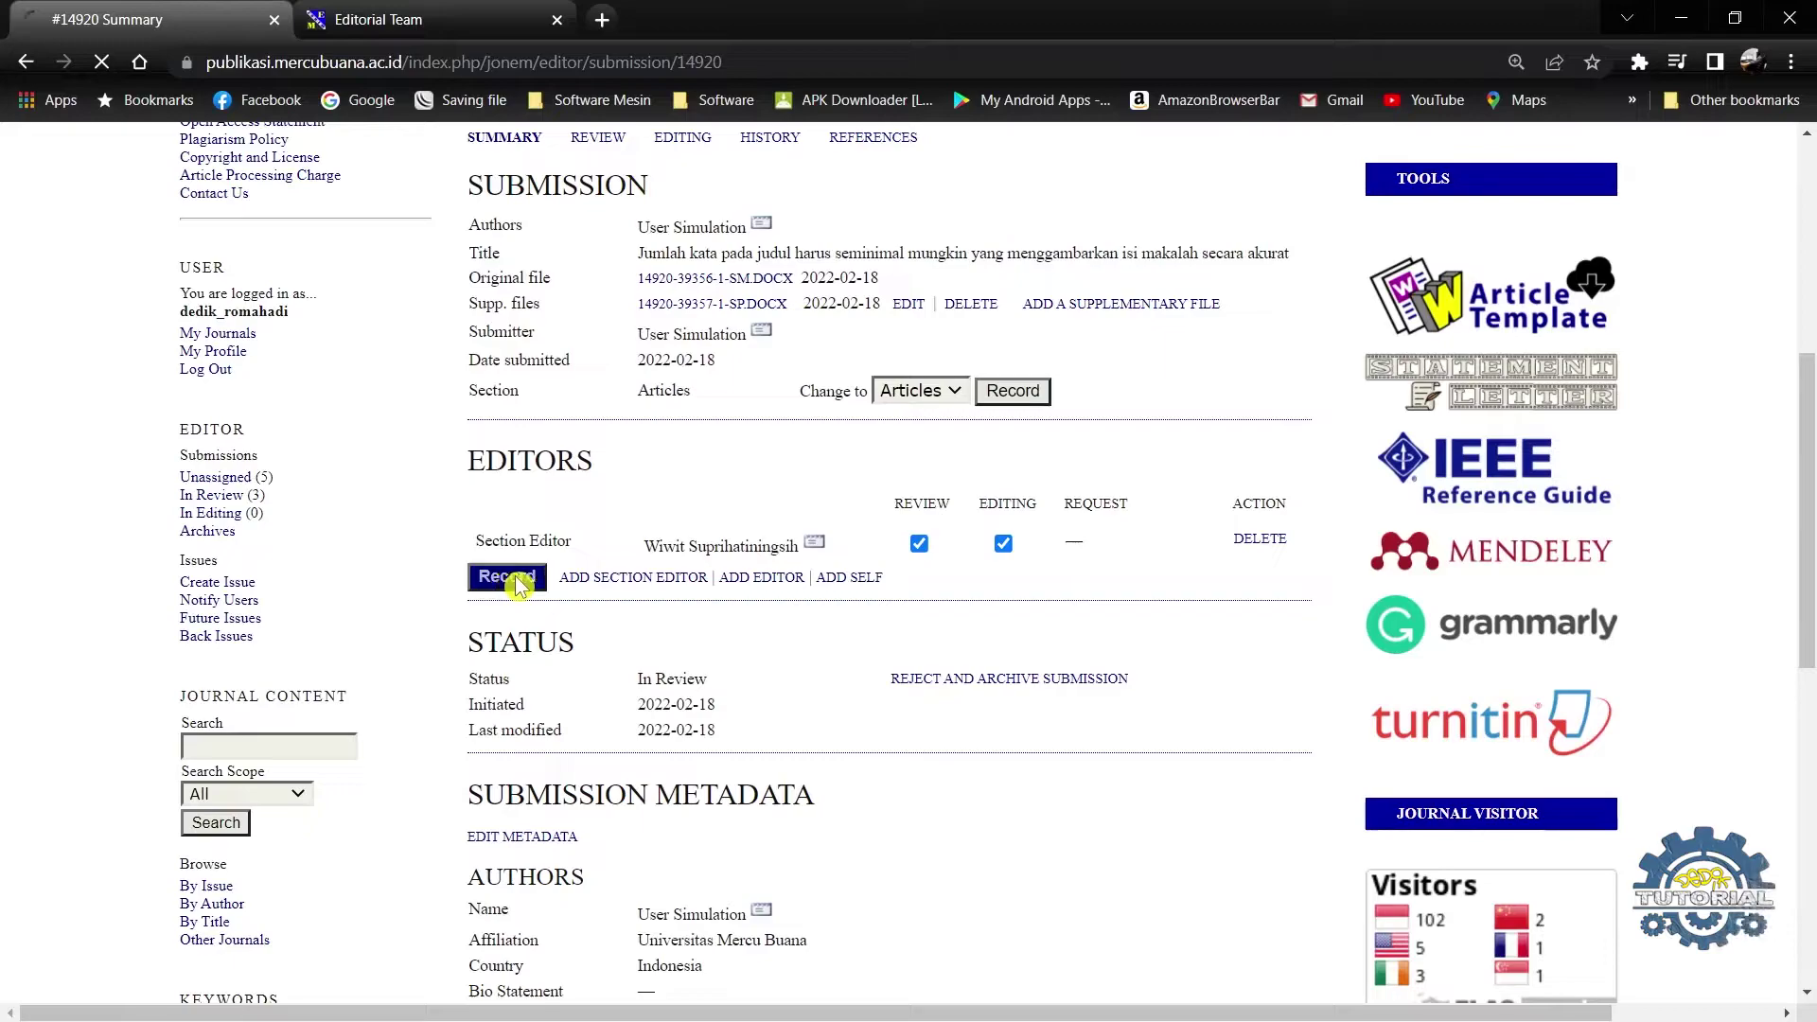
{"action": "scroll", "coordinate": [538, 579], "scroll_direction": "down", "scroll_amount": 5}
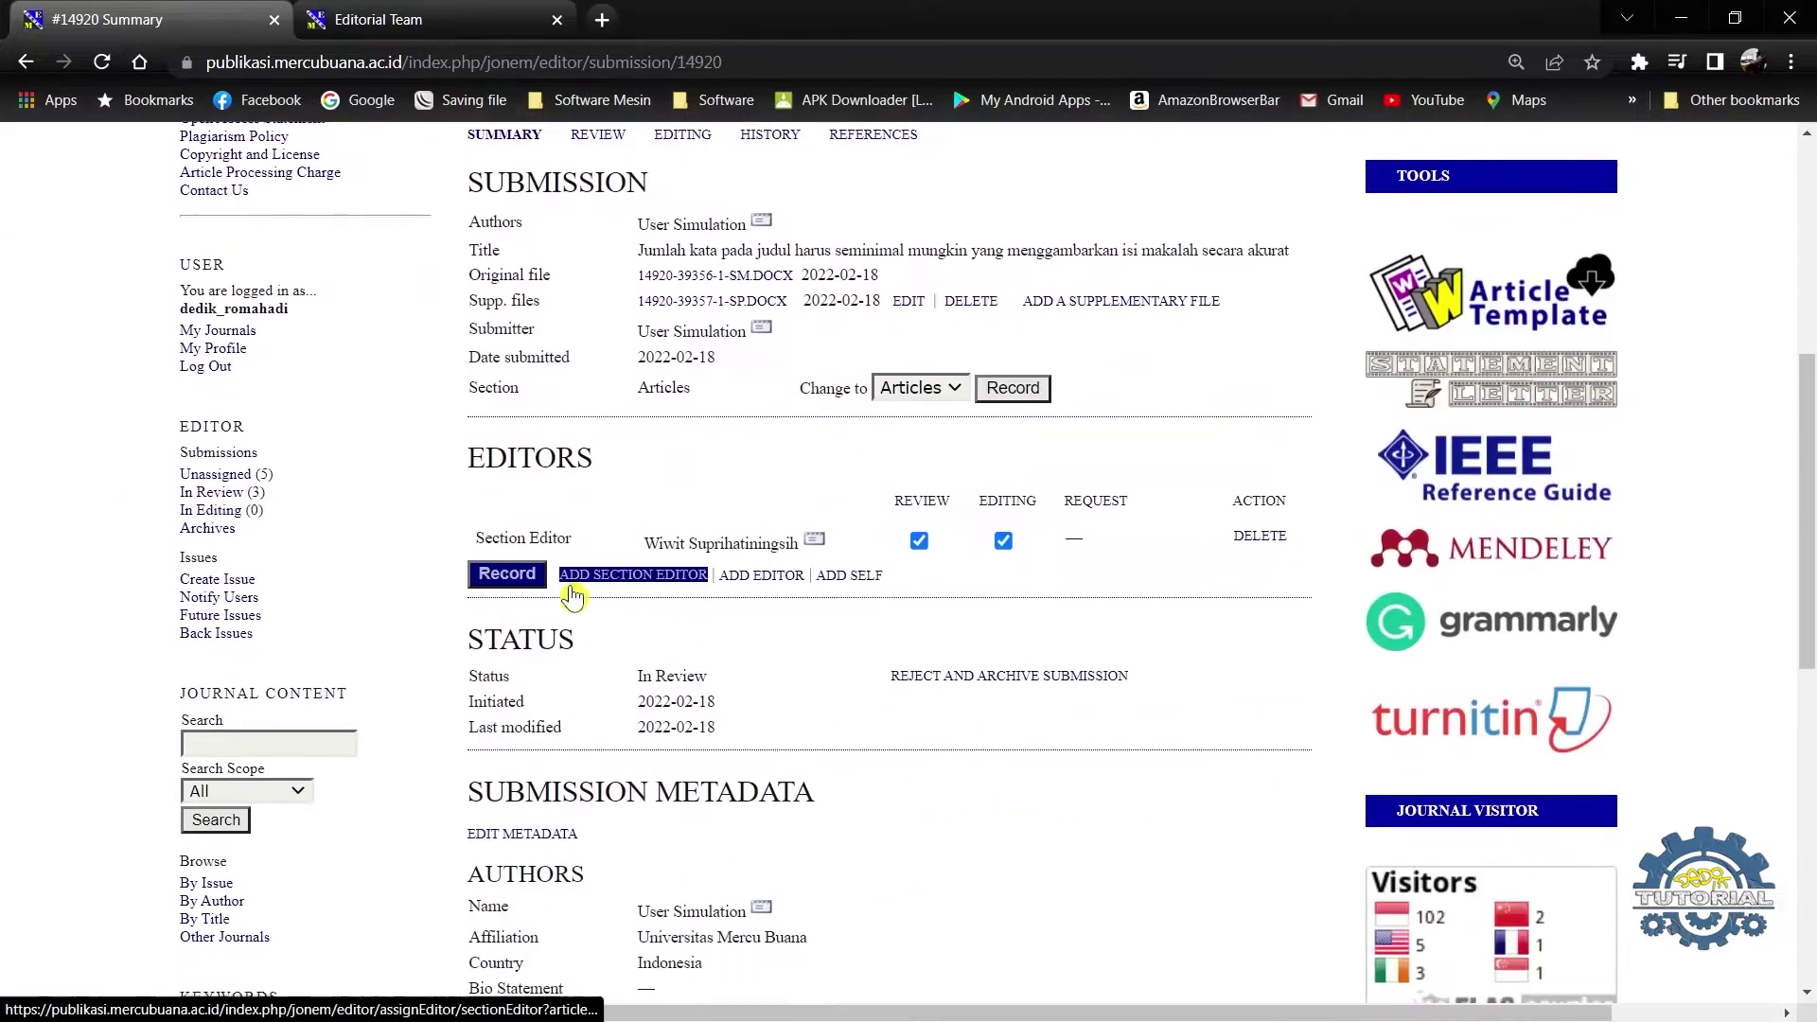
- Examine the submission's summary page, covering its files, section, assigned editor, status and submission metadata
{"action": "scroll", "coordinate": [573, 596], "scroll_direction": "down", "scroll_amount": 1}
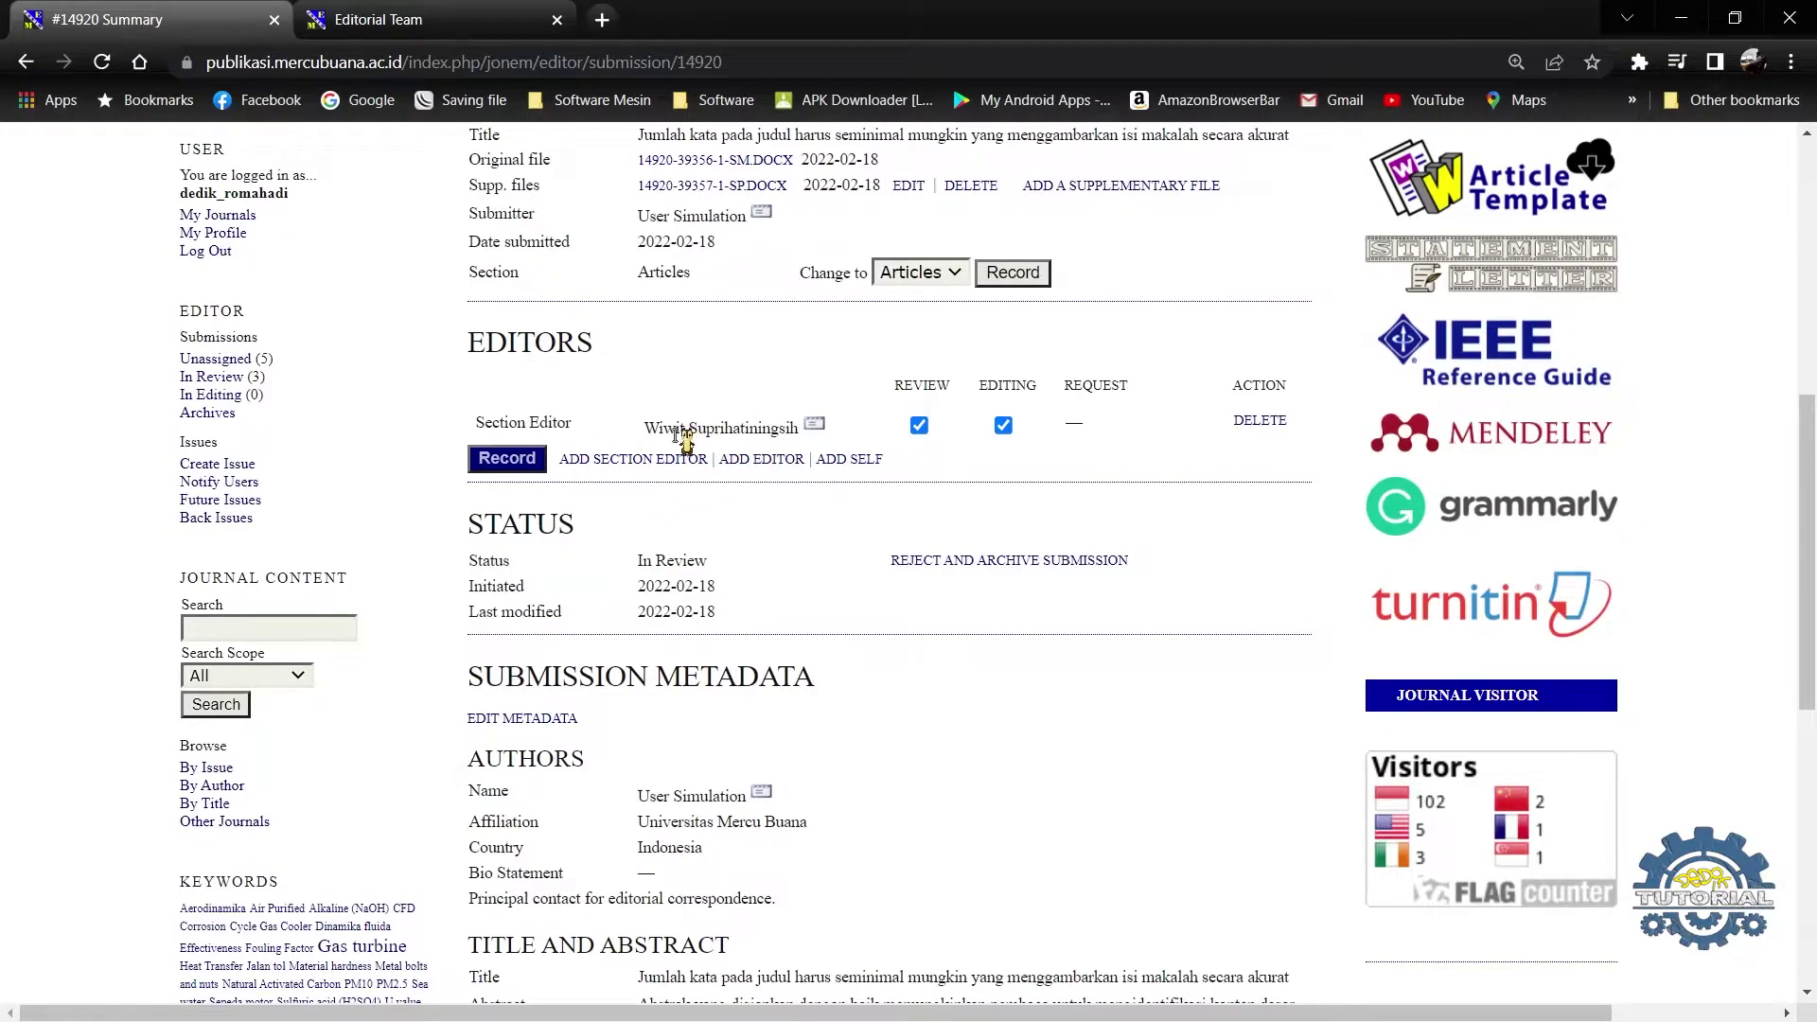
{"action": "scroll", "coordinate": [748, 454], "scroll_direction": "down", "scroll_amount": 1}
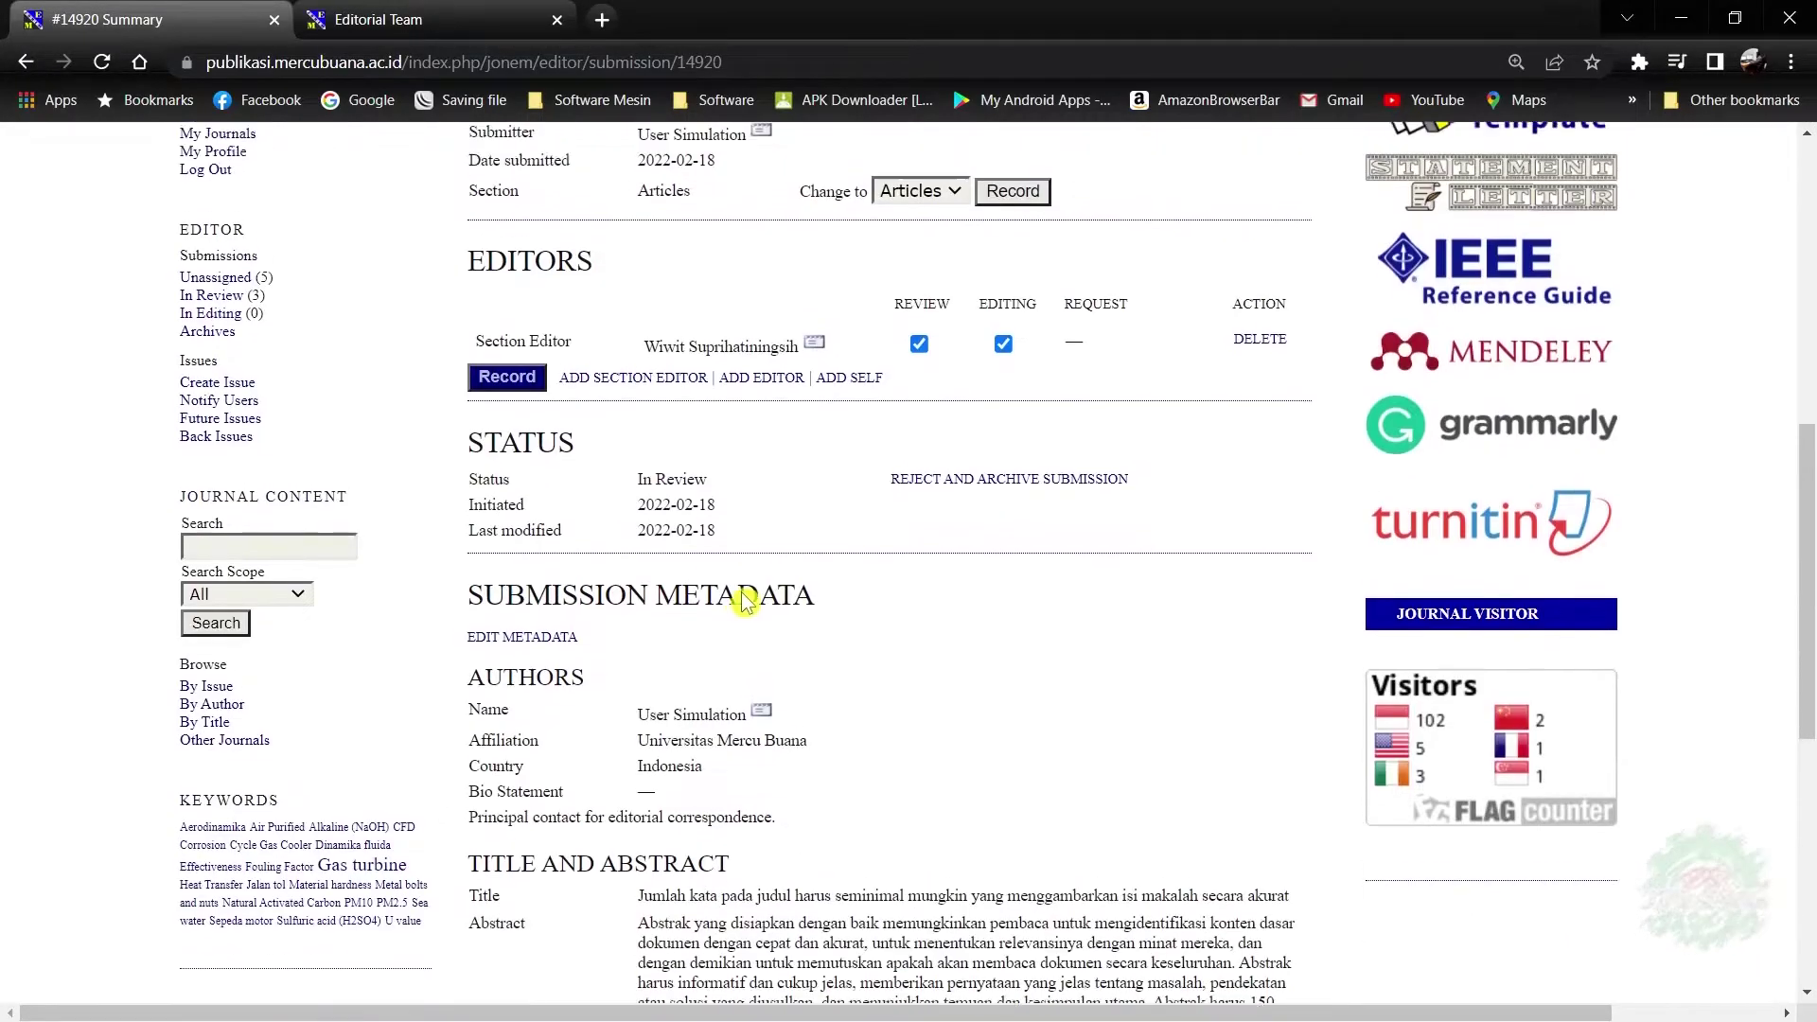
{"action": "scroll", "coordinate": [772, 589], "scroll_direction": "up", "scroll_amount": 7}
{"action": "scroll", "coordinate": [769, 682], "scroll_direction": "down", "scroll_amount": 2}
{"action": "scroll", "coordinate": [770, 696], "scroll_direction": "down", "scroll_amount": 2}
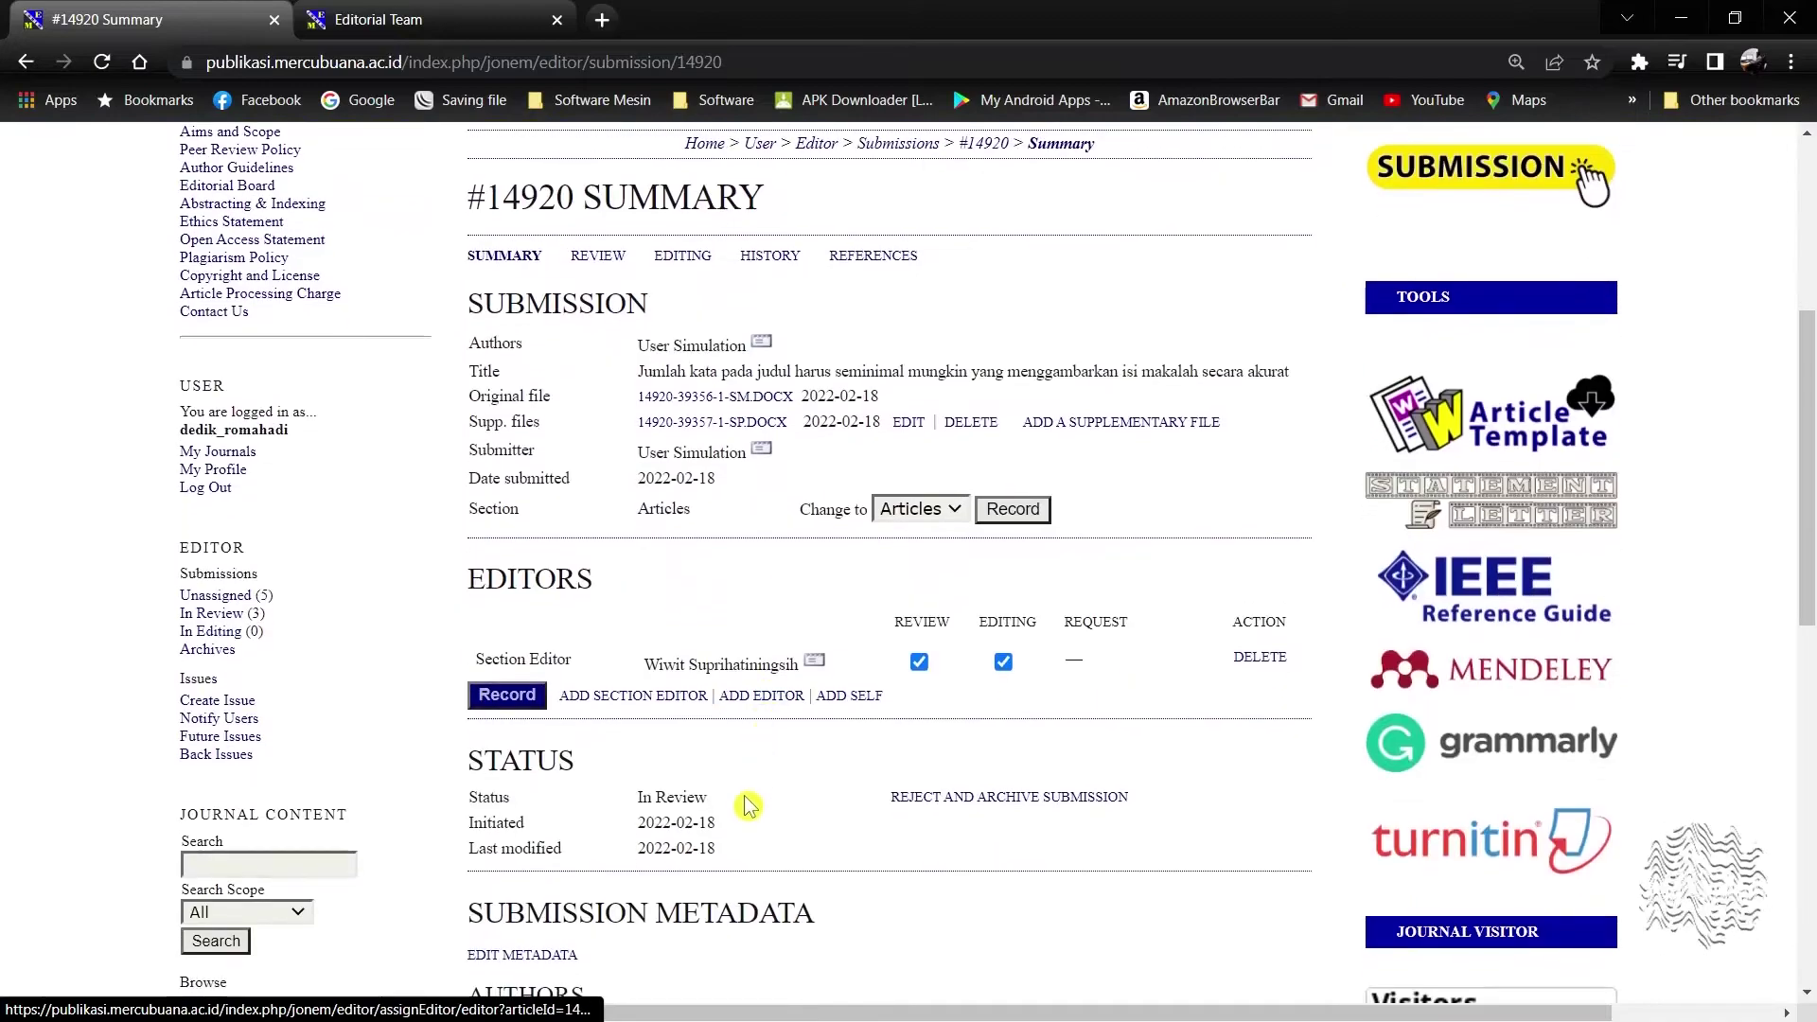
{"action": "scroll", "coordinate": [663, 616], "scroll_direction": "up", "scroll_amount": 2}
{"action": "scroll", "coordinate": [686, 687], "scroll_direction": "down", "scroll_amount": 2}
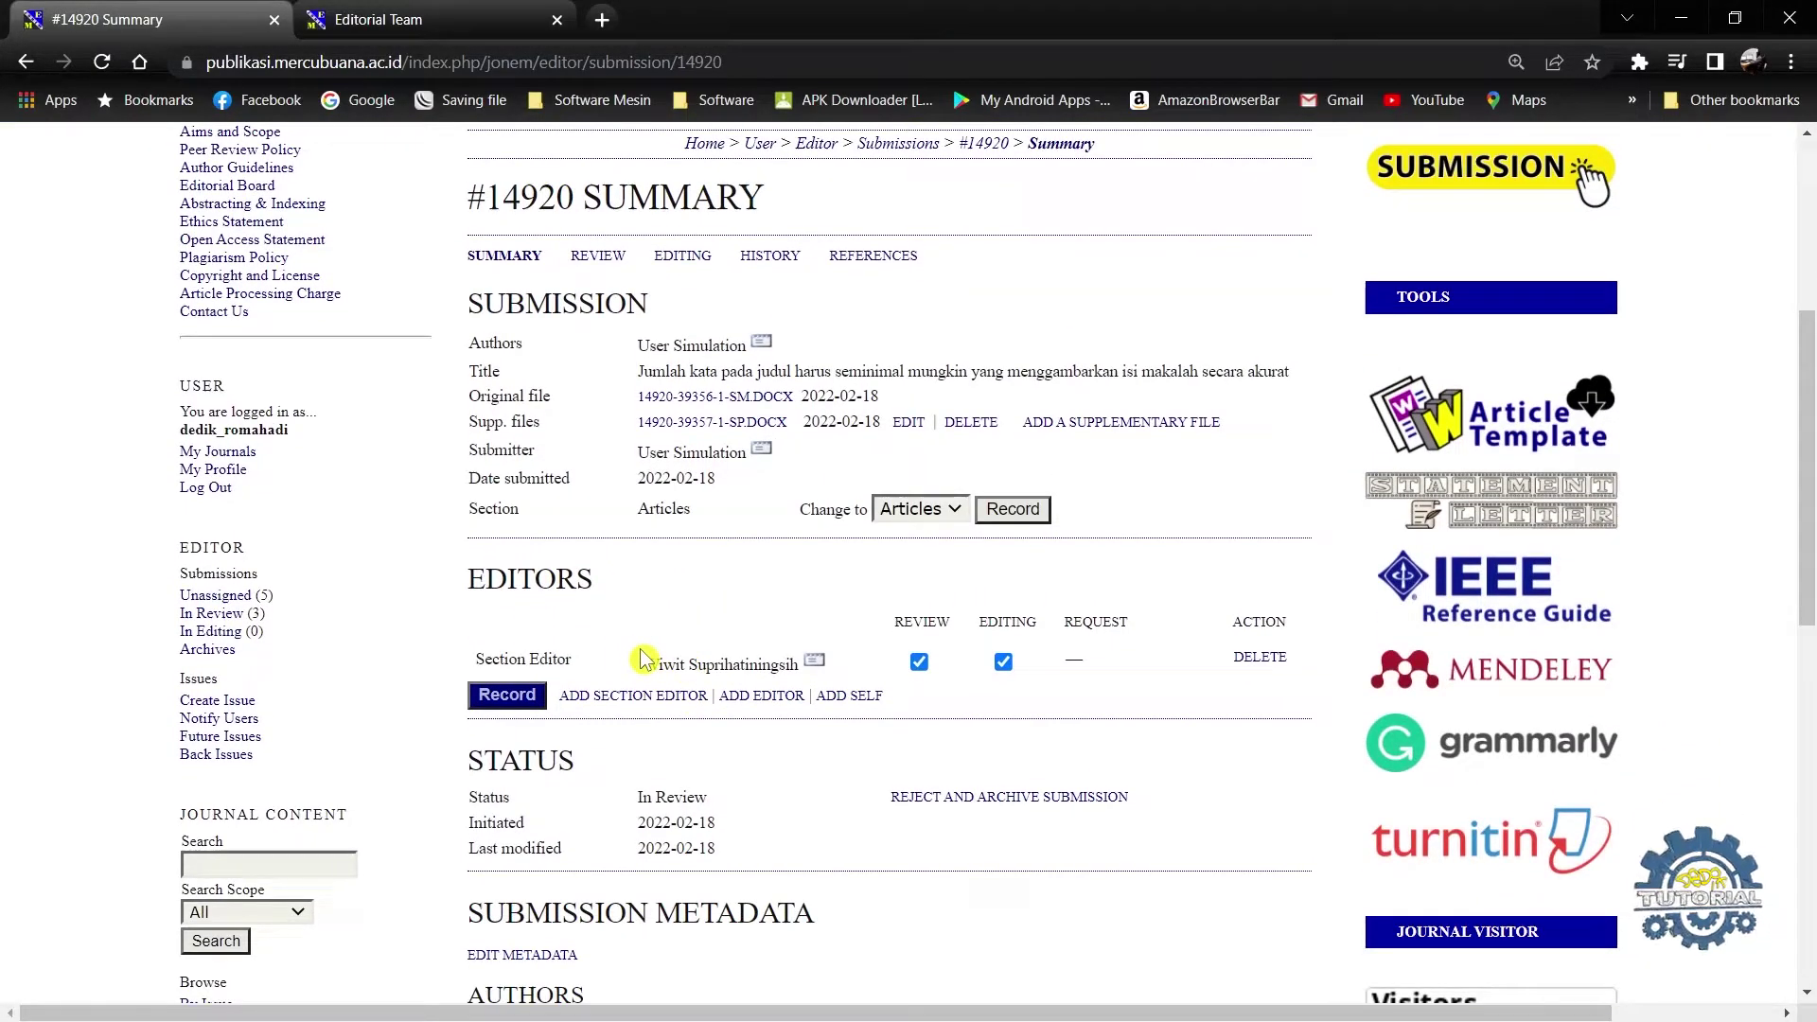
{"action": "scroll", "coordinate": [642, 660], "scroll_direction": "up", "scroll_amount": 2}
{"action": "scroll", "coordinate": [637, 678], "scroll_direction": "down", "scroll_amount": 2}
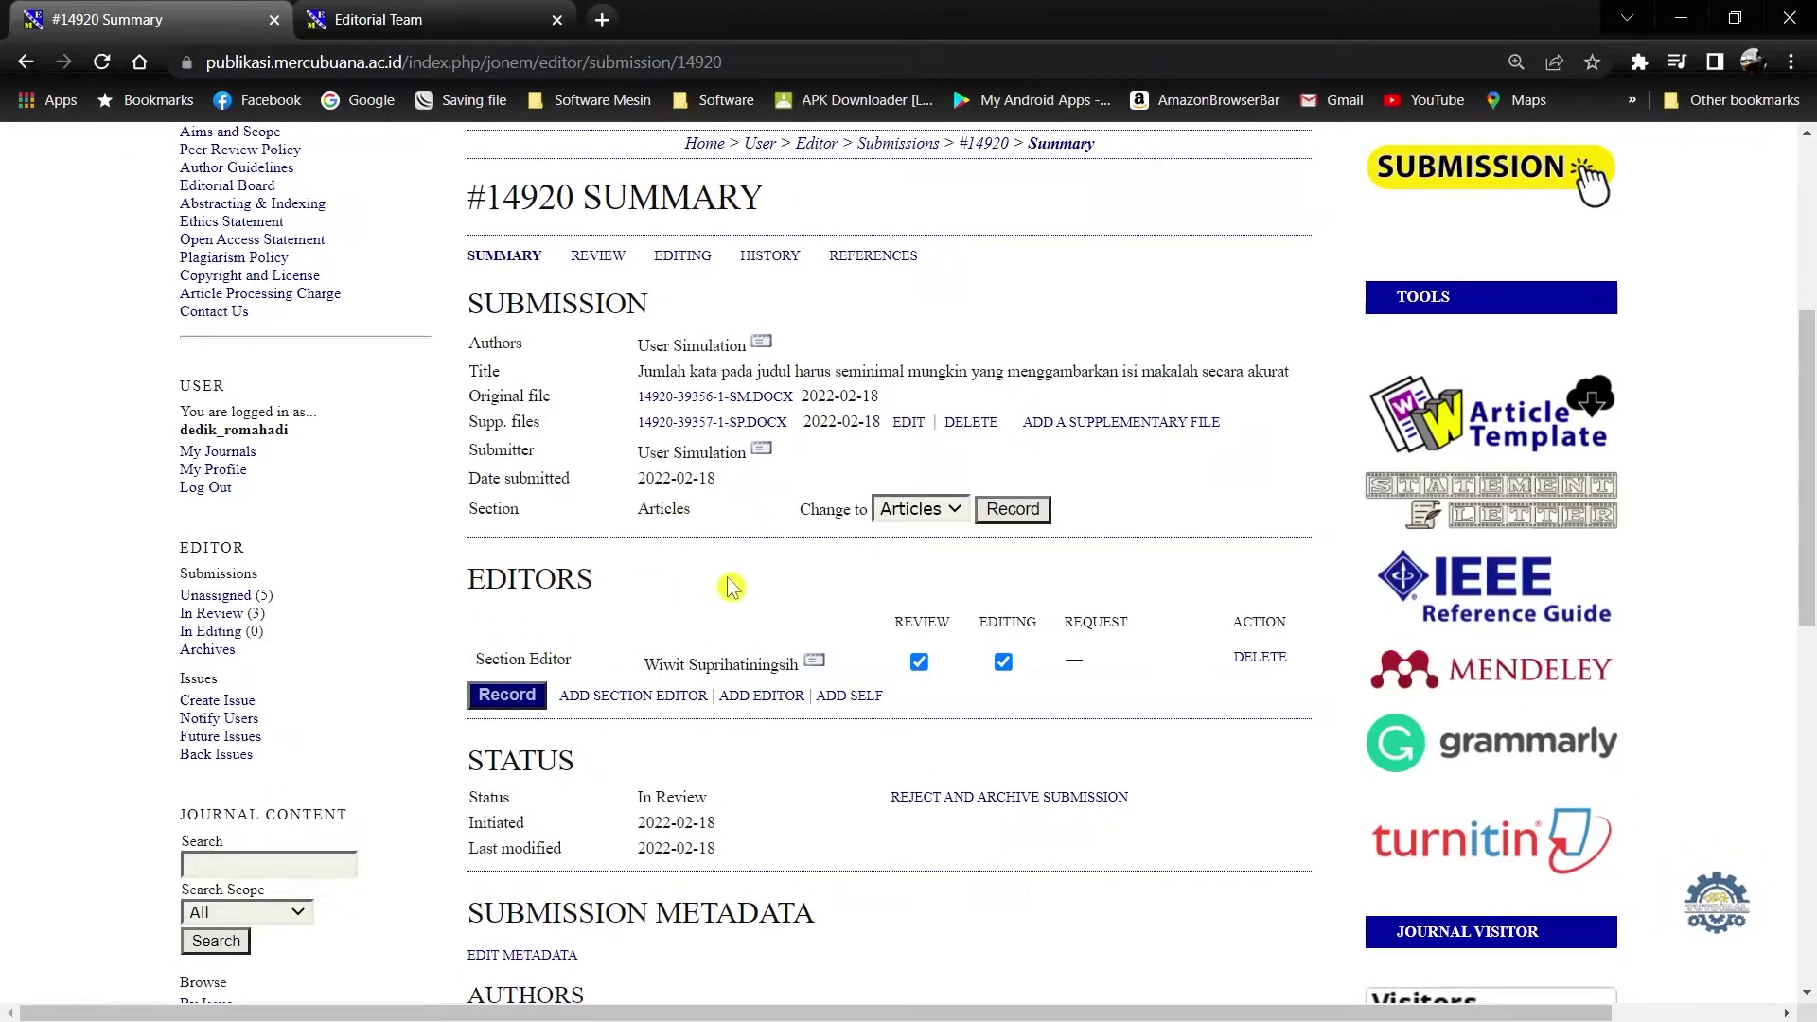
{"action": "scroll", "coordinate": [700, 615], "scroll_direction": "down", "scroll_amount": 1}
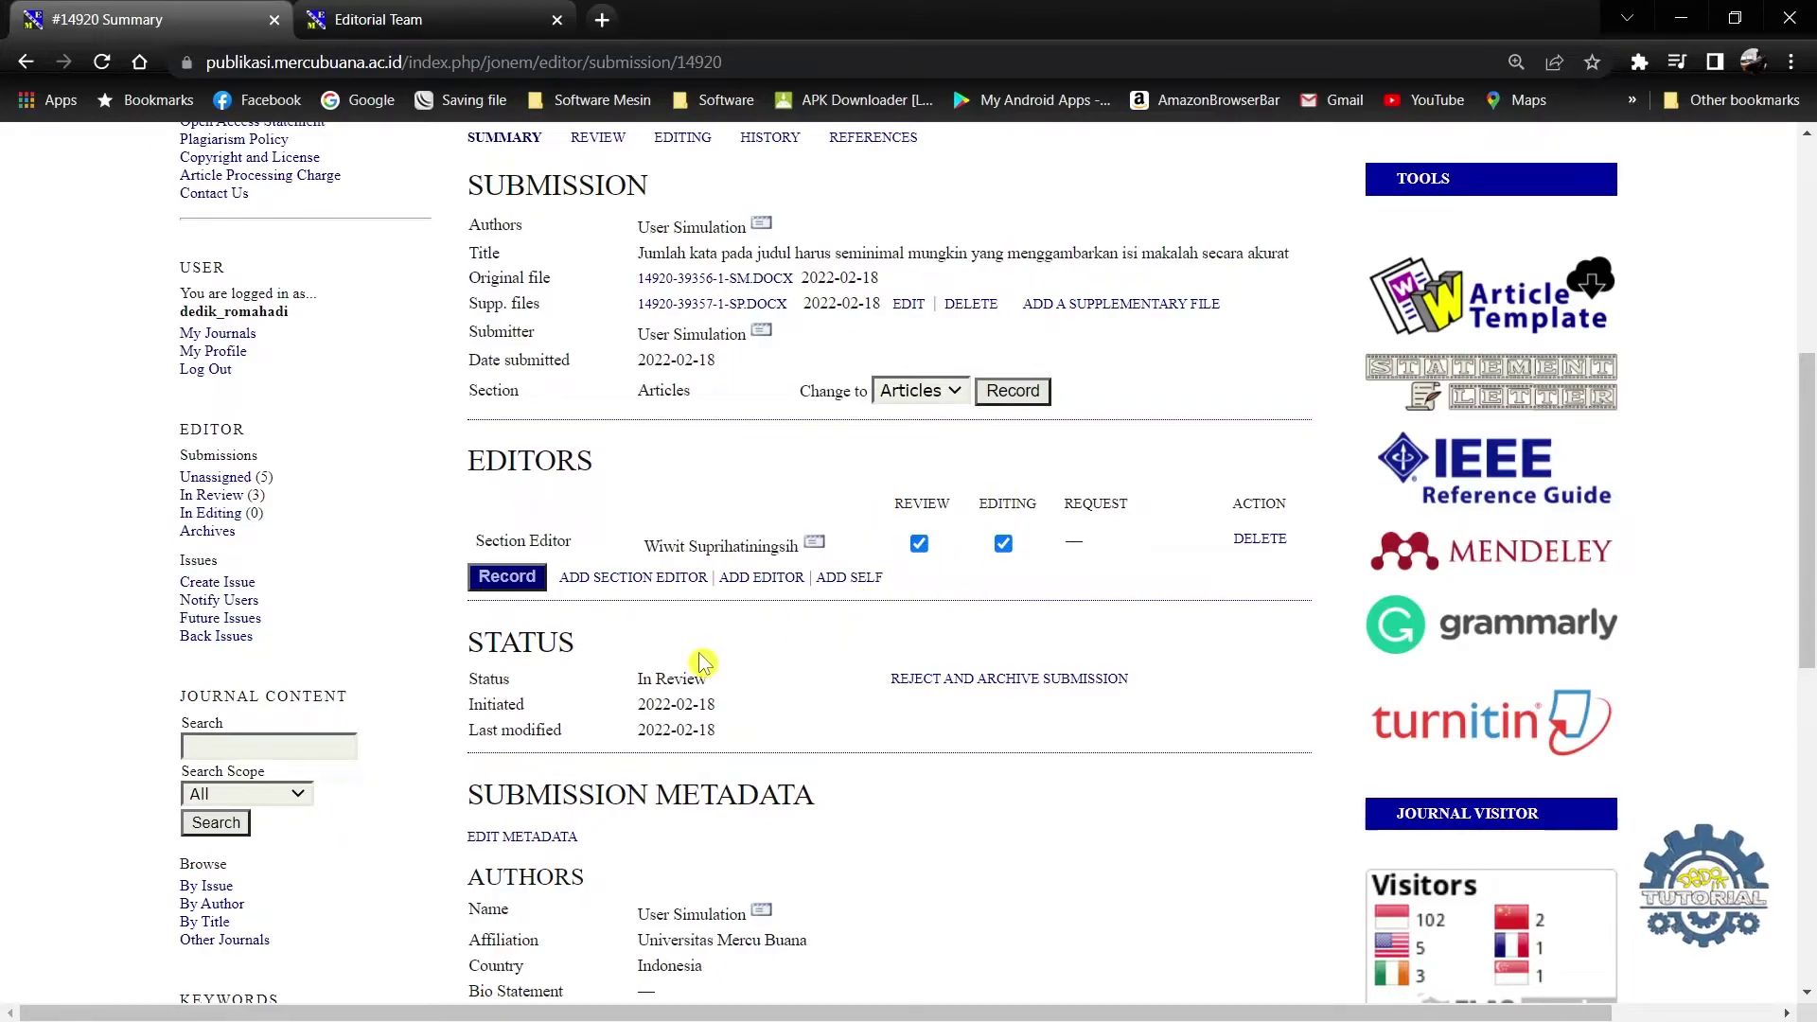
{"action": "scroll", "coordinate": [701, 662], "scroll_direction": "up", "scroll_amount": 3}
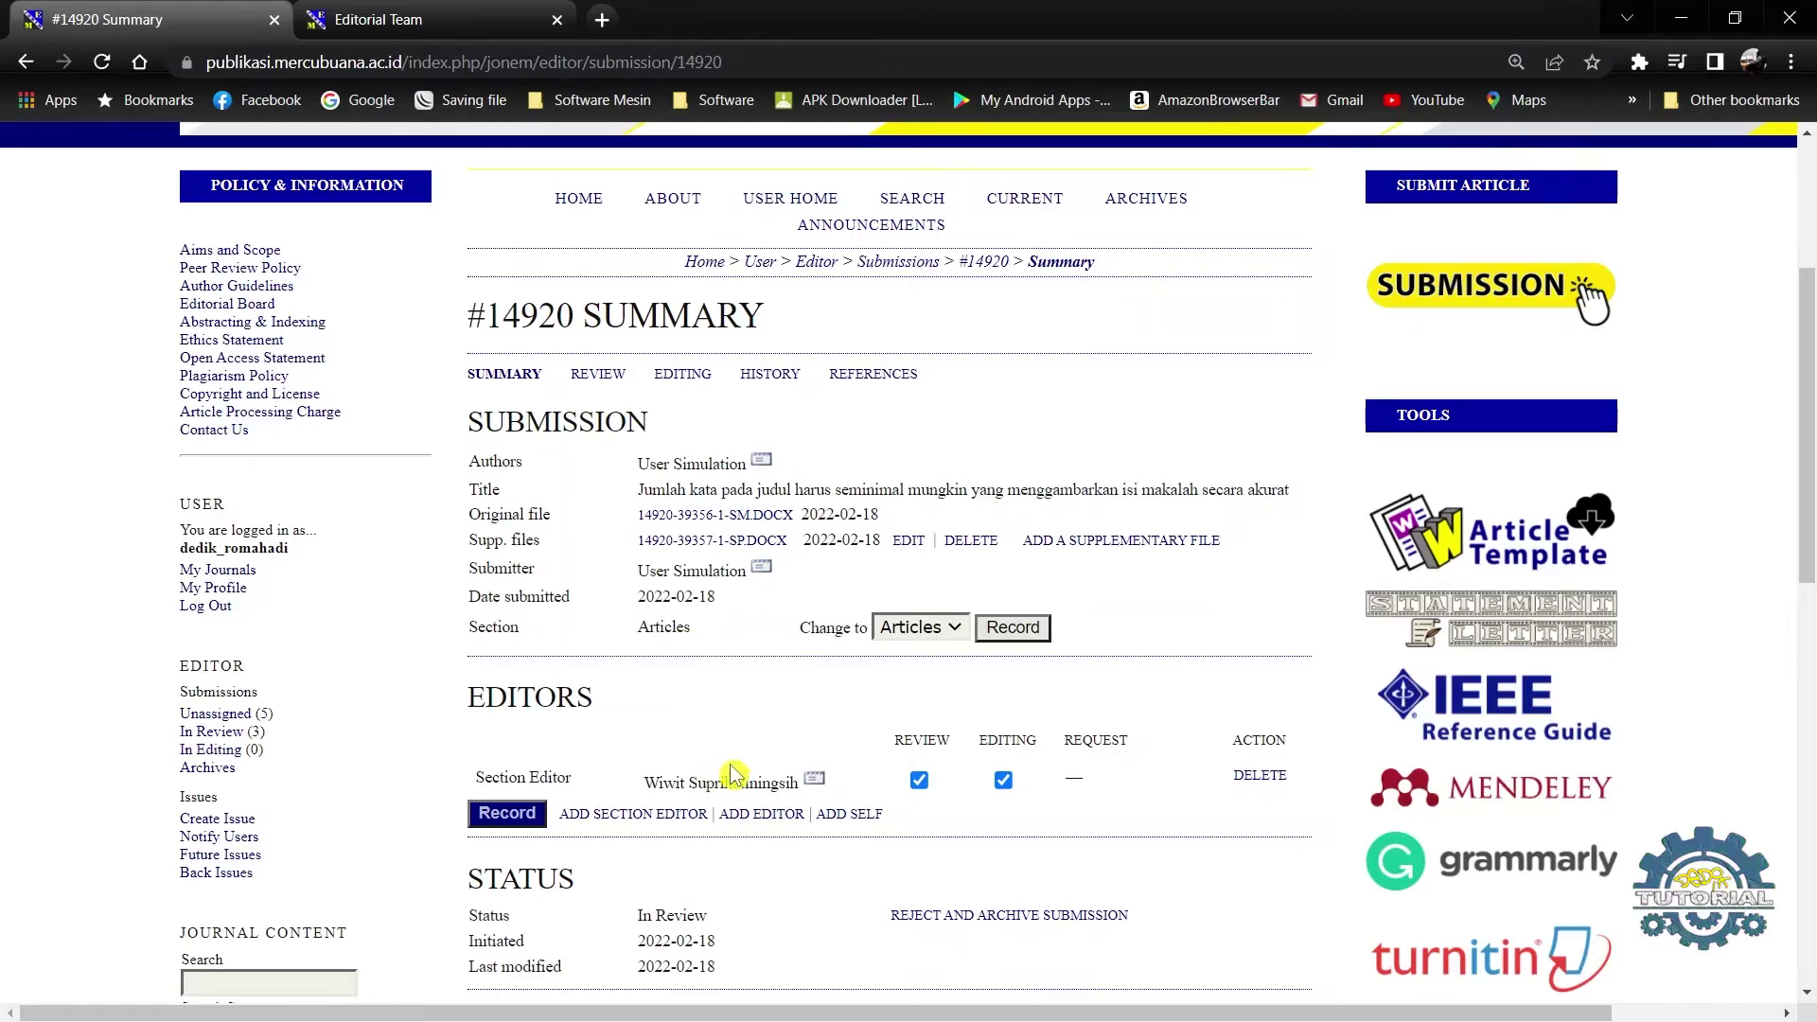
- Open an email to the assigned section editor, review its recipient, attachment, subject and body fields, and return to the submission summary without sending it
{"action": "left_click", "coordinate": [819, 788]}
{"action": "scroll", "coordinate": [806, 774], "scroll_direction": "down", "scroll_amount": 5}
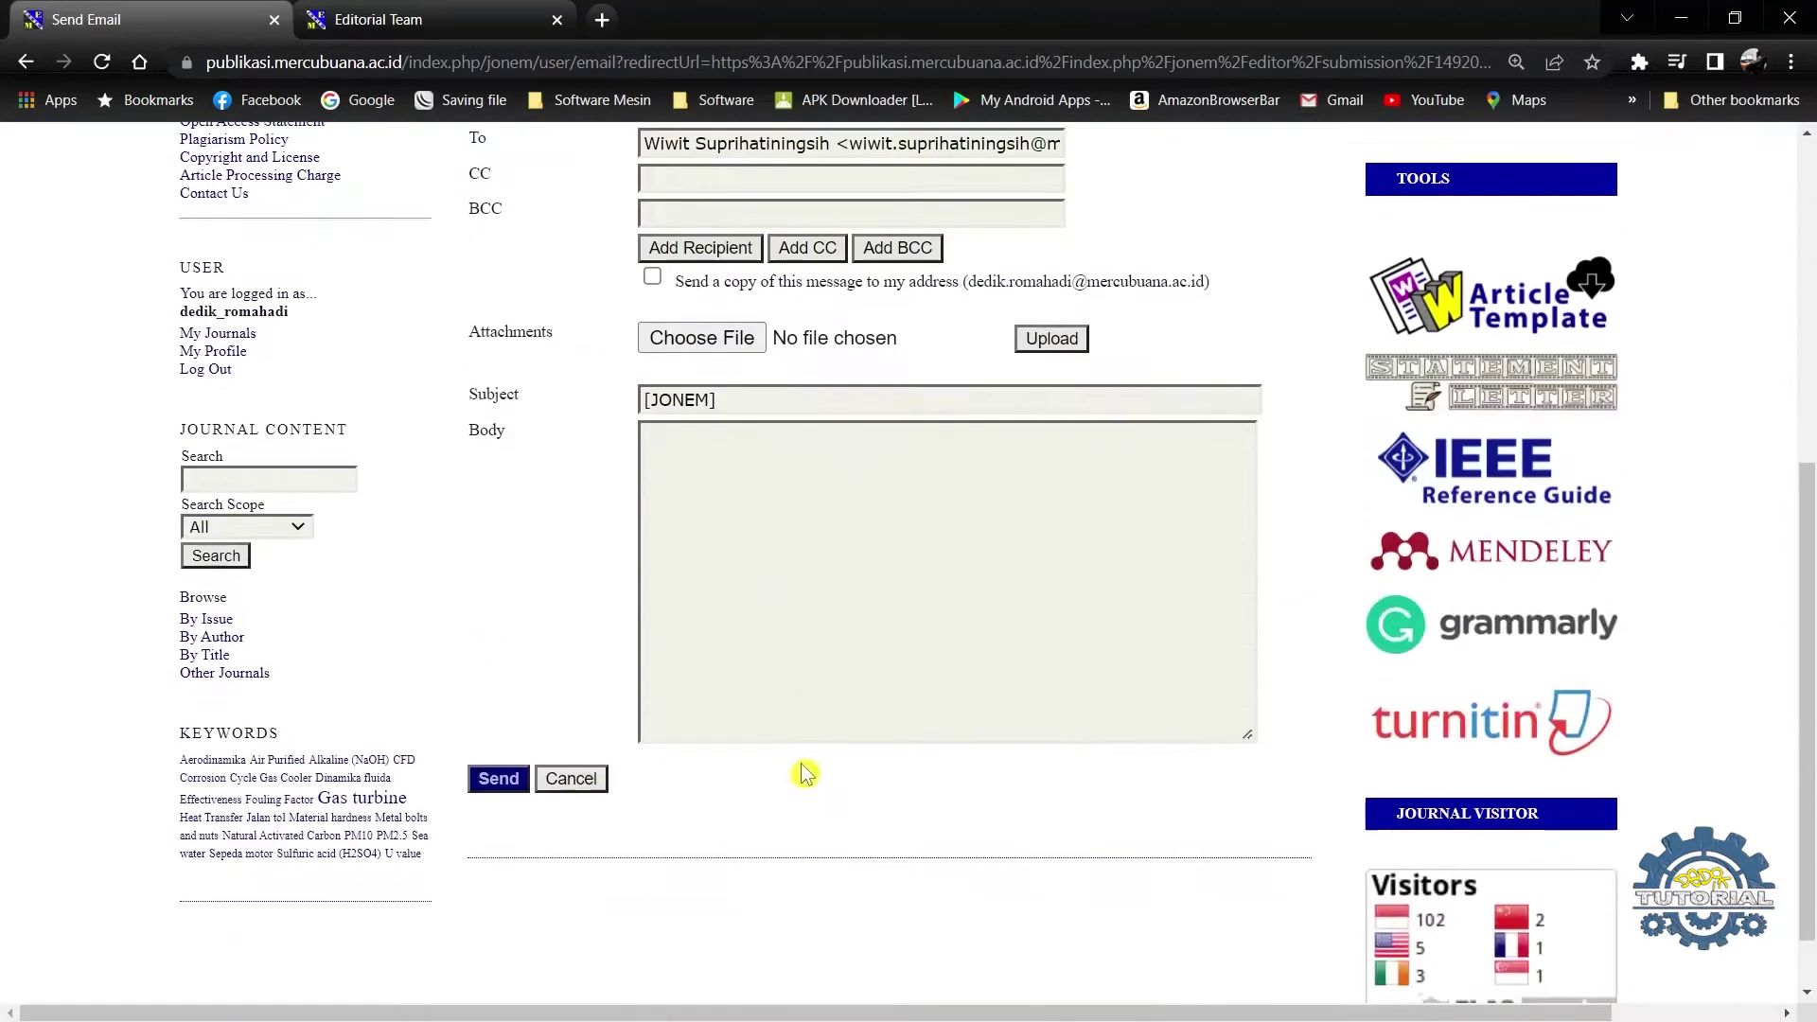
{"action": "scroll", "coordinate": [838, 643], "scroll_direction": "up", "scroll_amount": 1}
{"action": "left_click", "coordinate": [812, 662]}
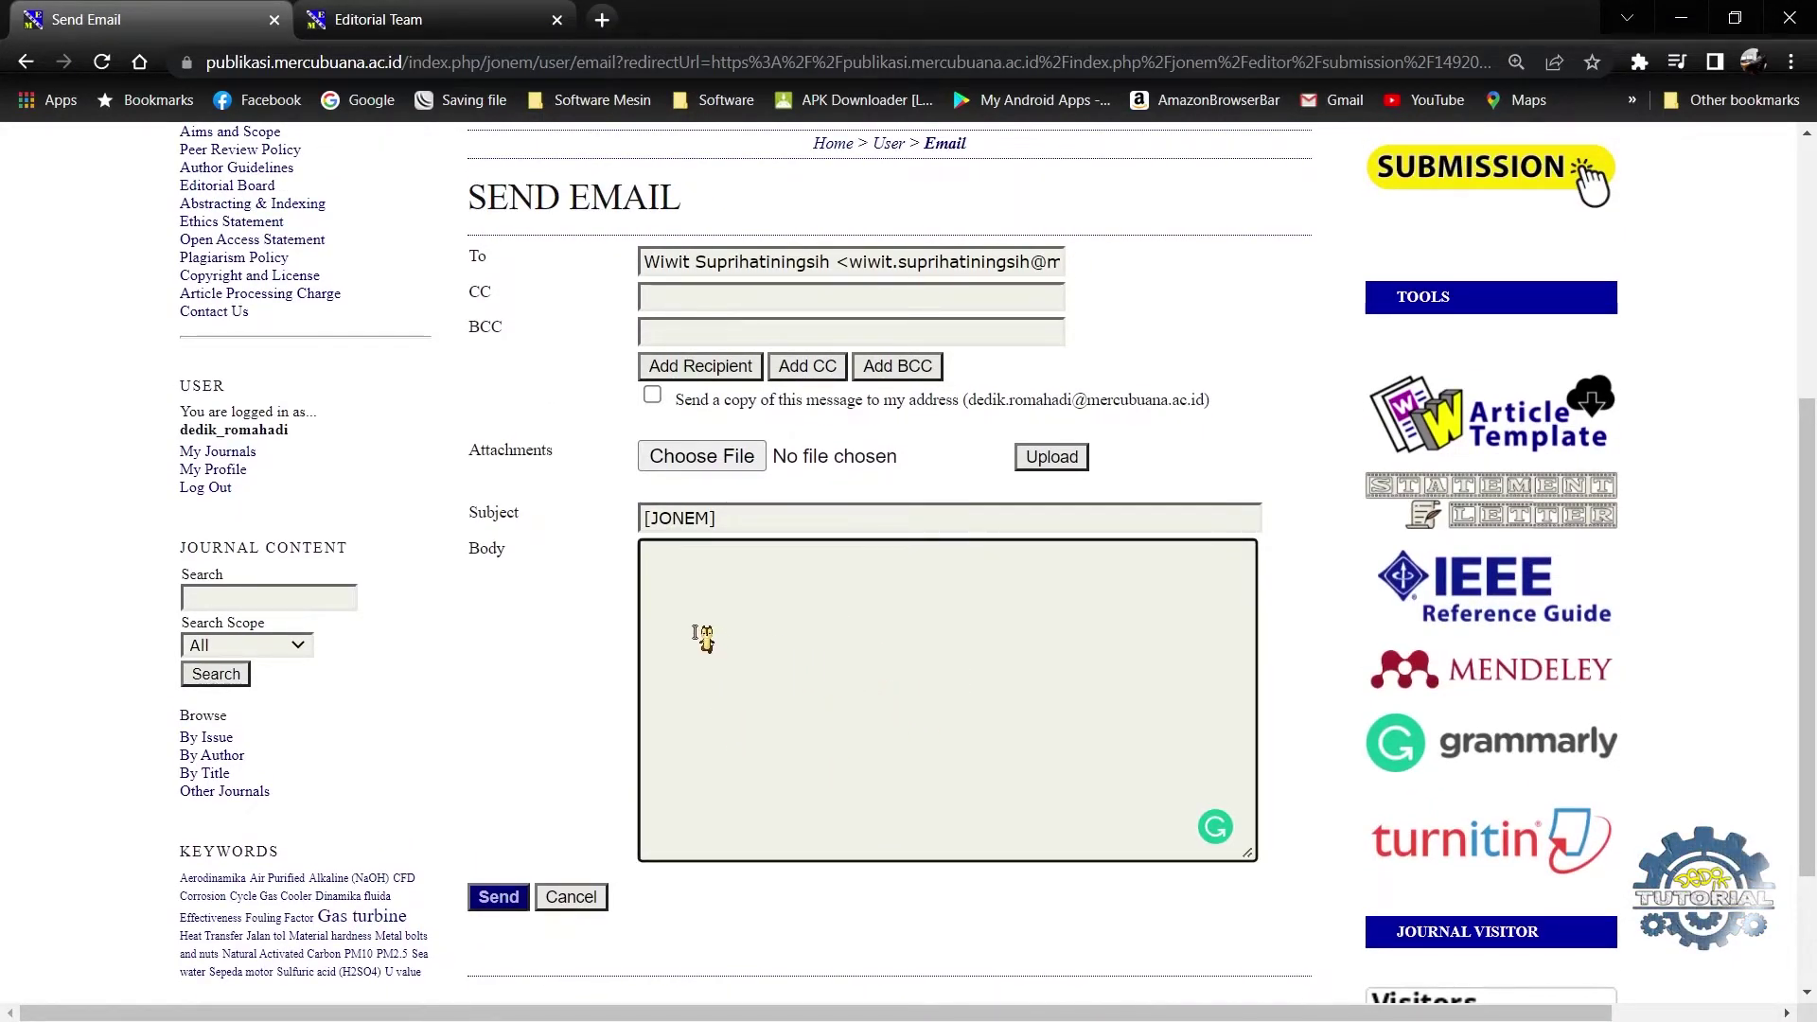
{"action": "scroll", "coordinate": [827, 597], "scroll_direction": "up", "scroll_amount": 1}
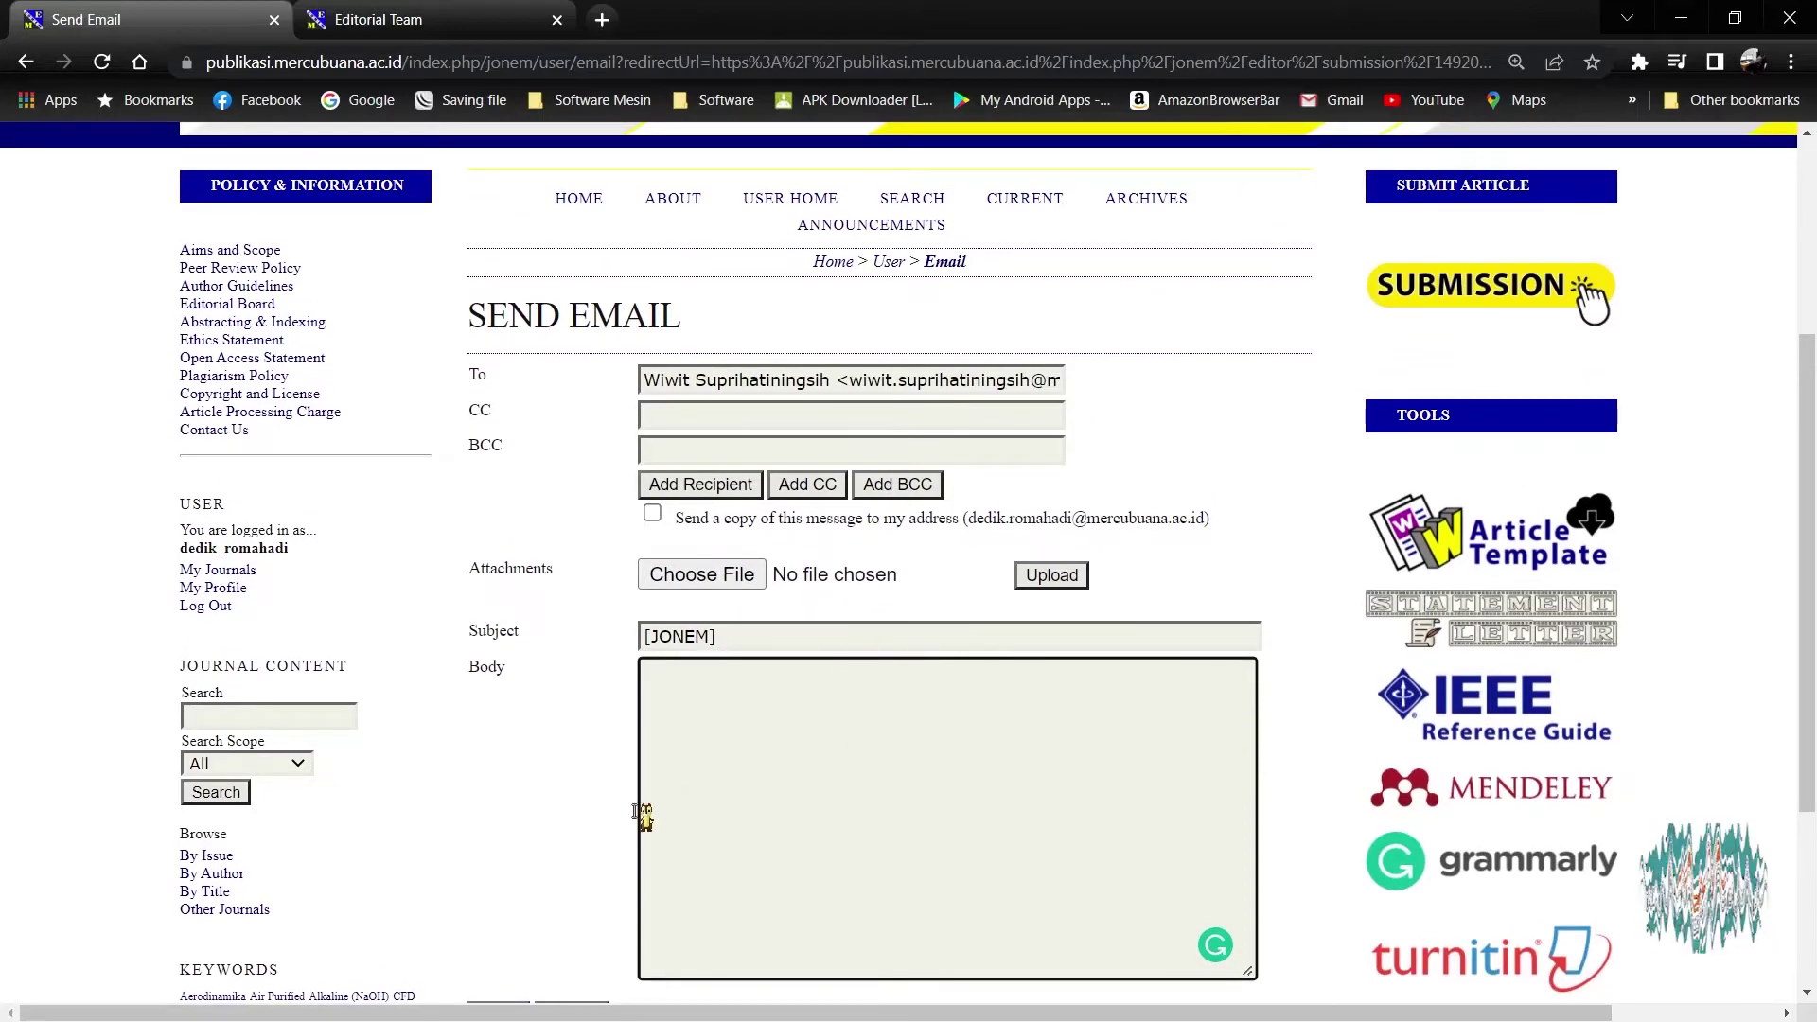
{"action": "scroll", "coordinate": [655, 811], "scroll_direction": "down", "scroll_amount": 3}
{"action": "left_click", "coordinate": [495, 697]}
{"action": "scroll", "coordinate": [779, 762], "scroll_direction": "down", "scroll_amount": 2}
{"action": "scroll", "coordinate": [752, 747], "scroll_direction": "up", "scroll_amount": 3}
{"action": "scroll", "coordinate": [752, 748], "scroll_direction": "down", "scroll_amount": 3}
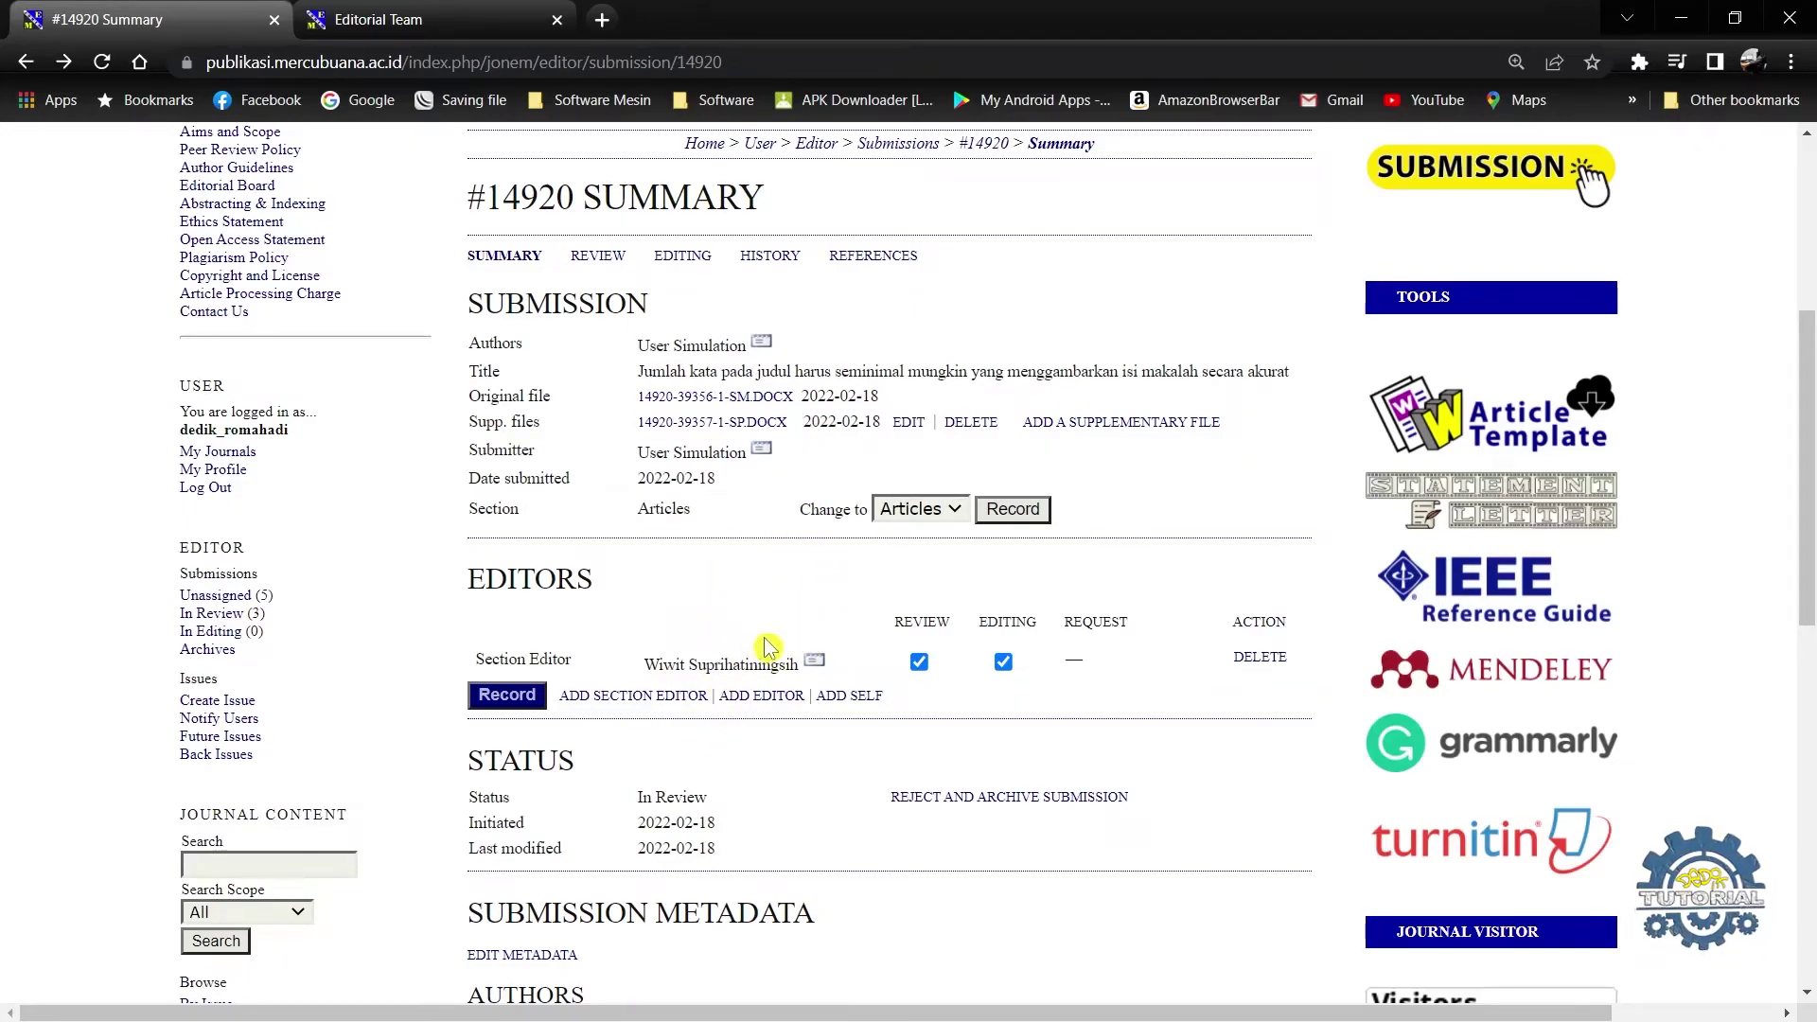
- Close the Editorial Team tab and log out of the editor account from the submission's summary page
{"action": "scroll", "coordinate": [766, 650], "scroll_direction": "up", "scroll_amount": 1}
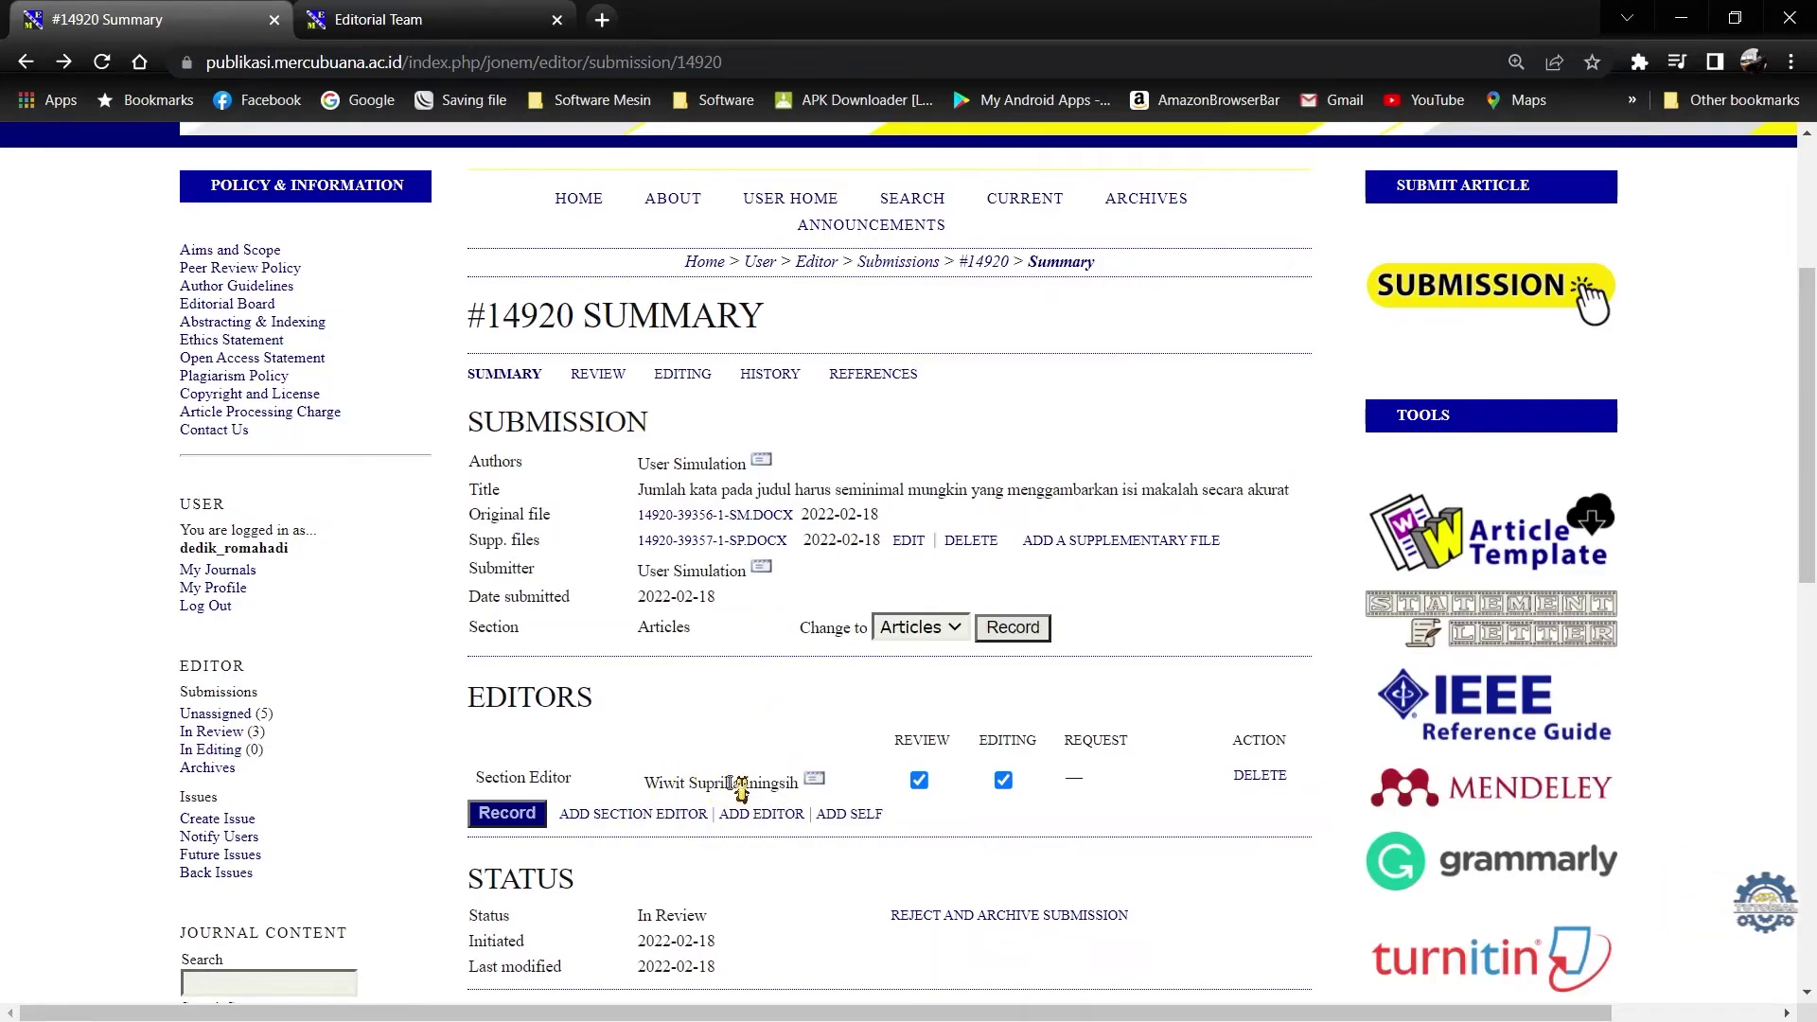
{"action": "scroll", "coordinate": [698, 651], "scroll_direction": "down", "scroll_amount": 1}
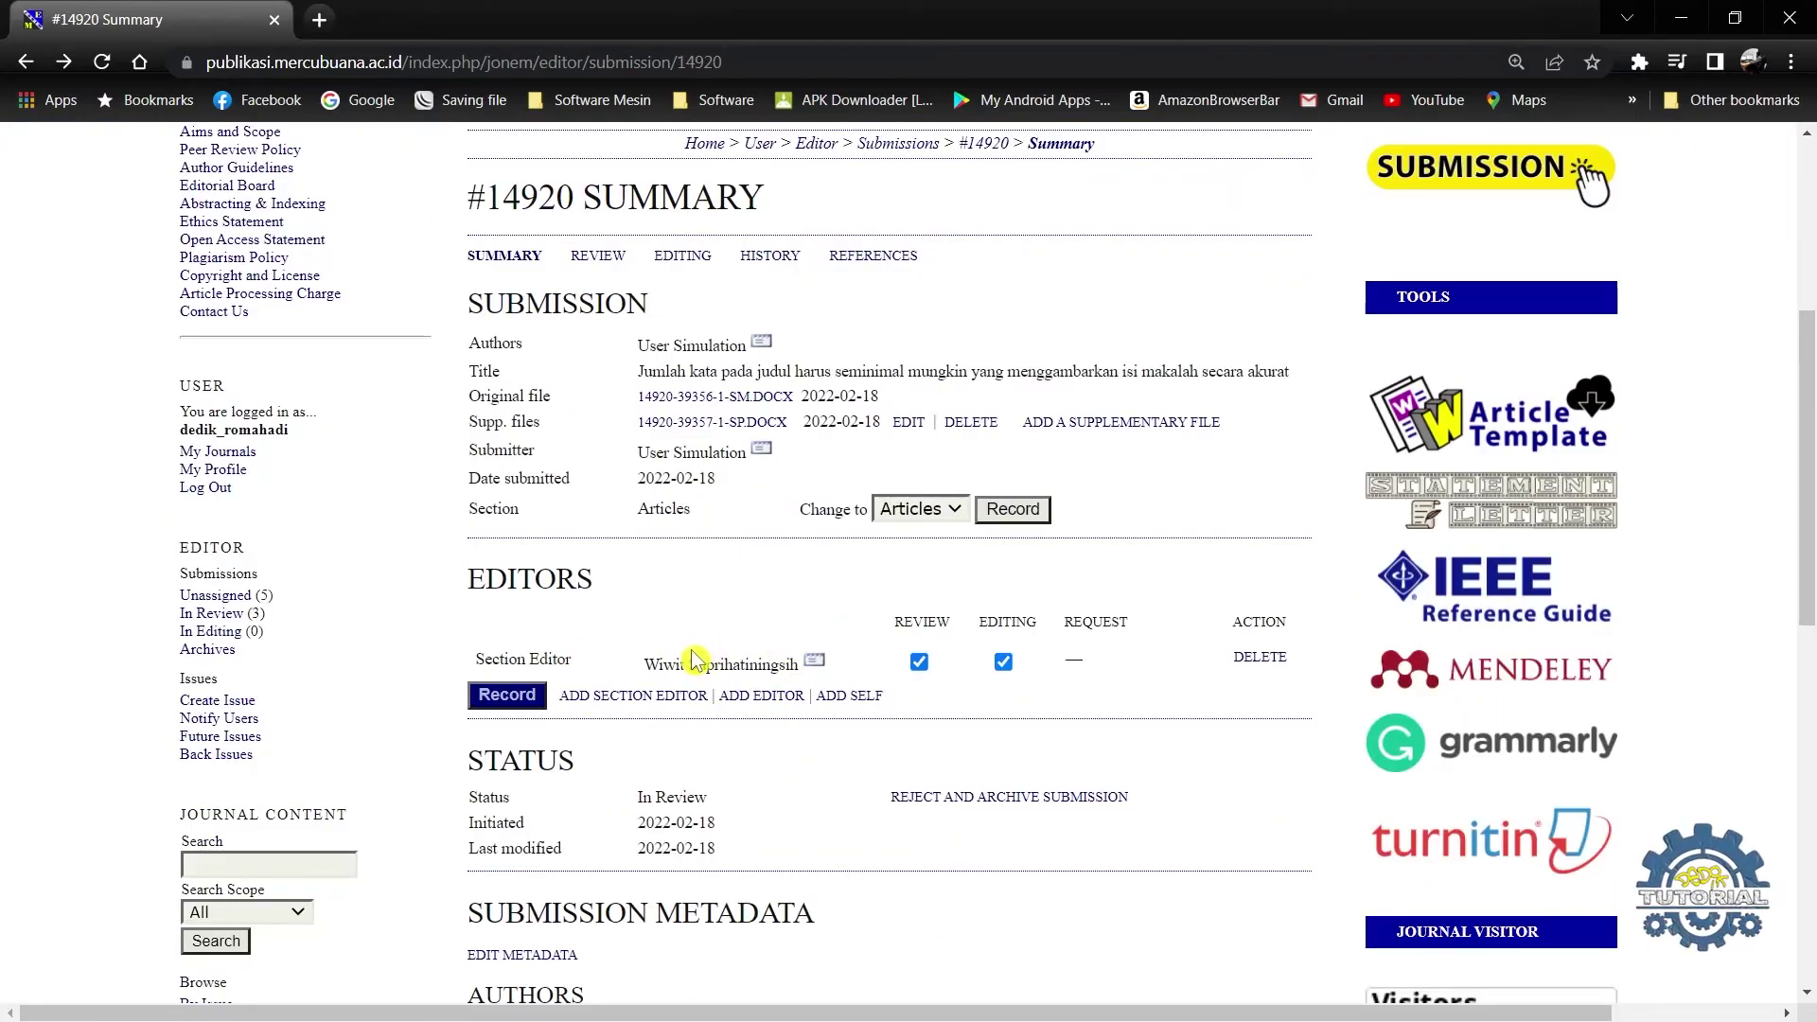
{"action": "scroll", "coordinate": [742, 595], "scroll_direction": "down", "scroll_amount": 1}
{"action": "scroll", "coordinate": [722, 616], "scroll_direction": "up", "scroll_amount": 2}
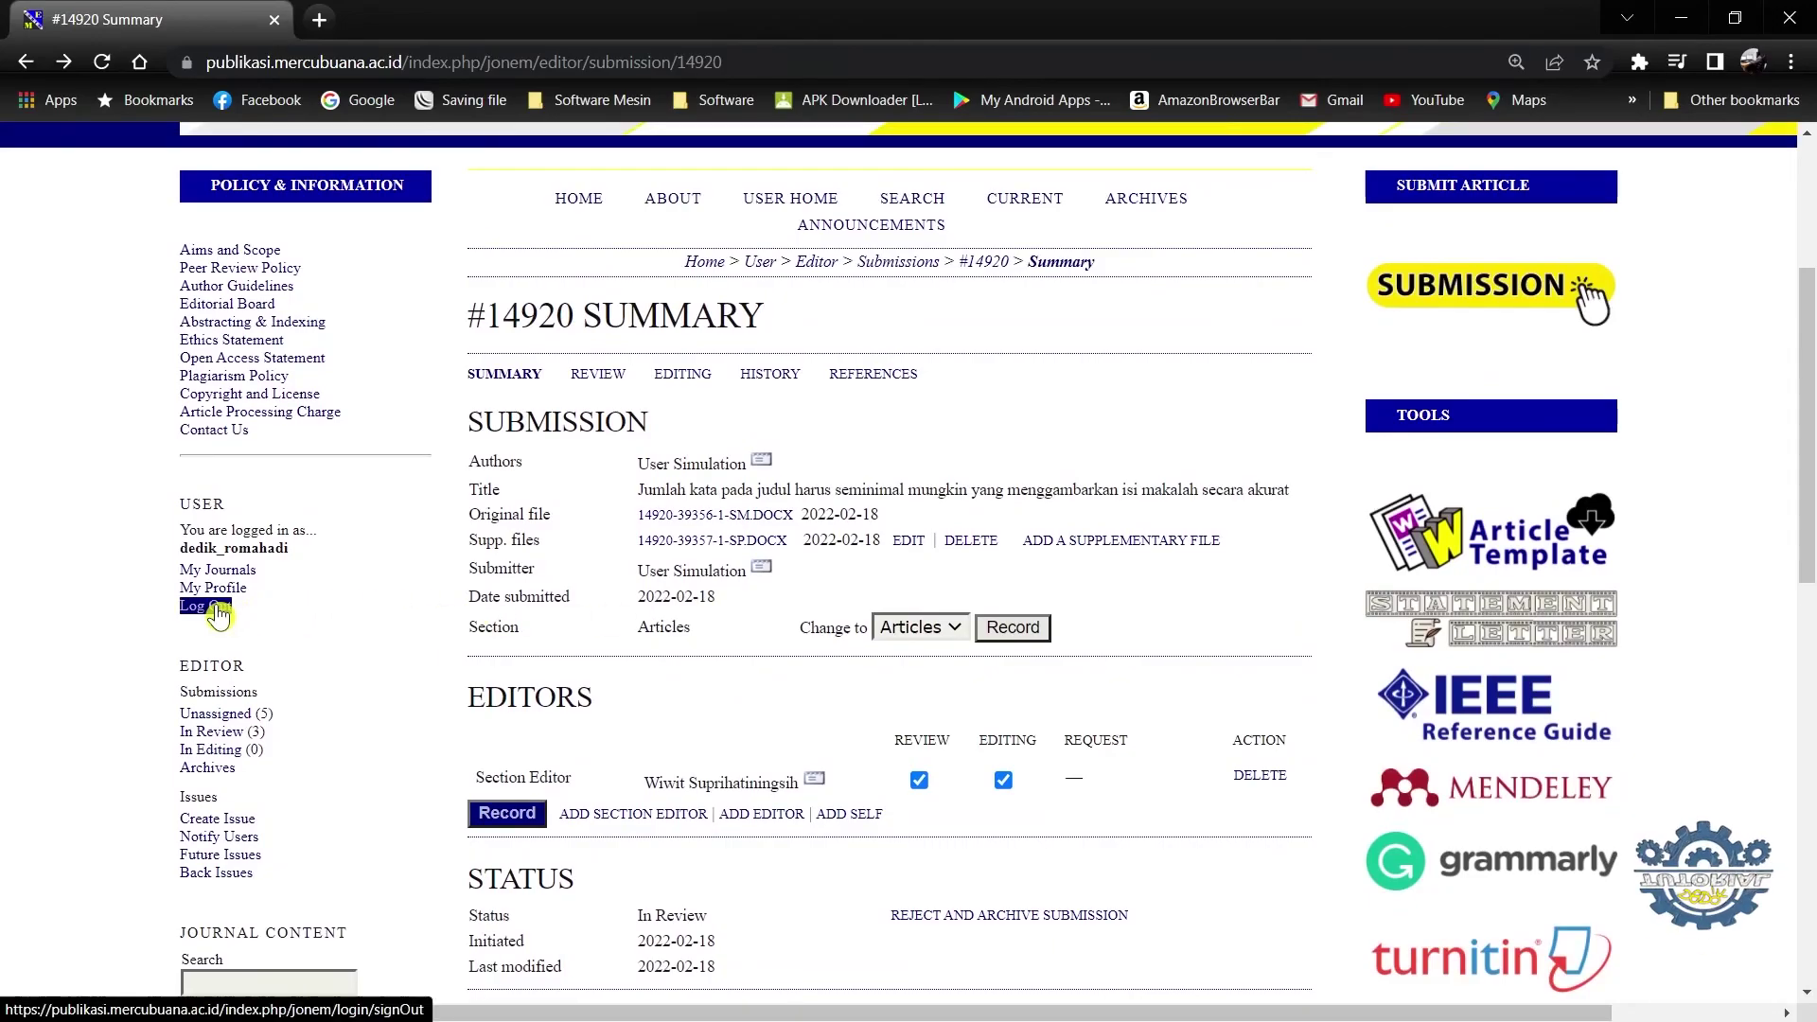